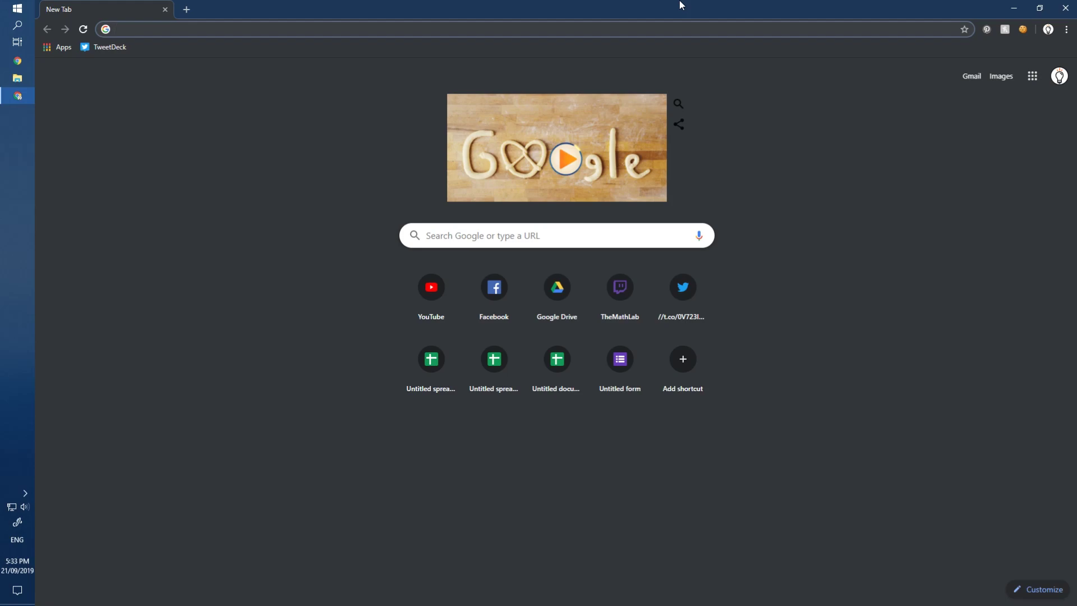
- Create a new spreadsheet via sheets.new with headers URL, Name and QR in A1:C1
type("sheets.new")
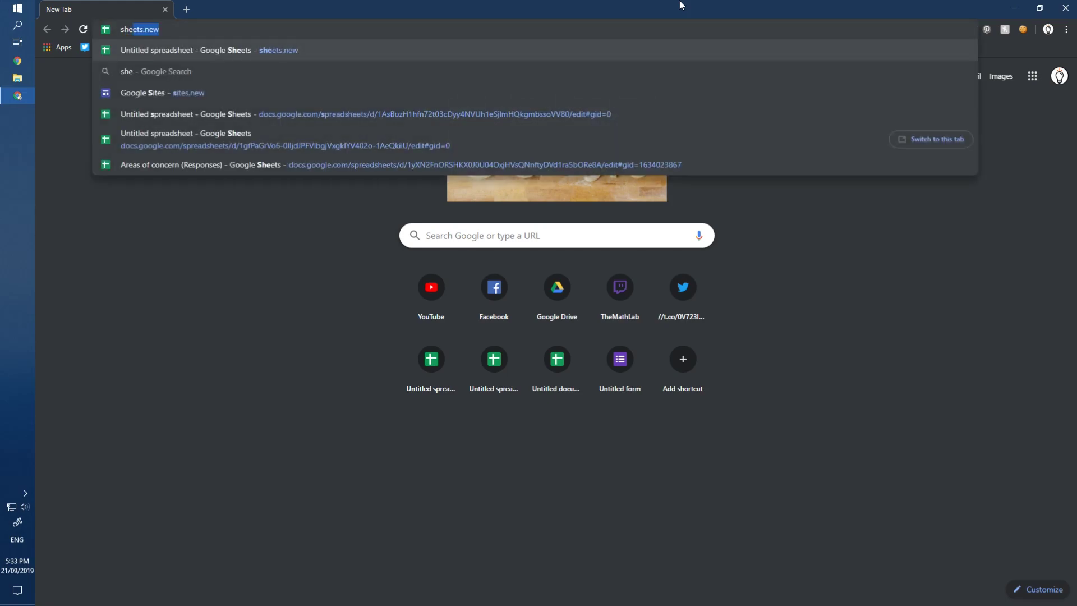
key("Return")
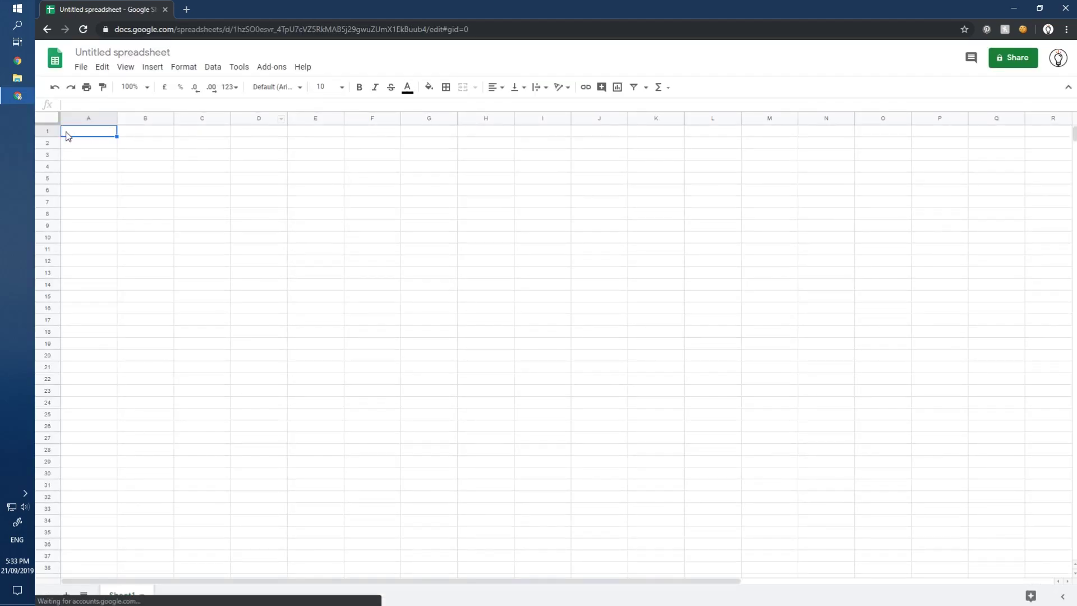
type("URL")
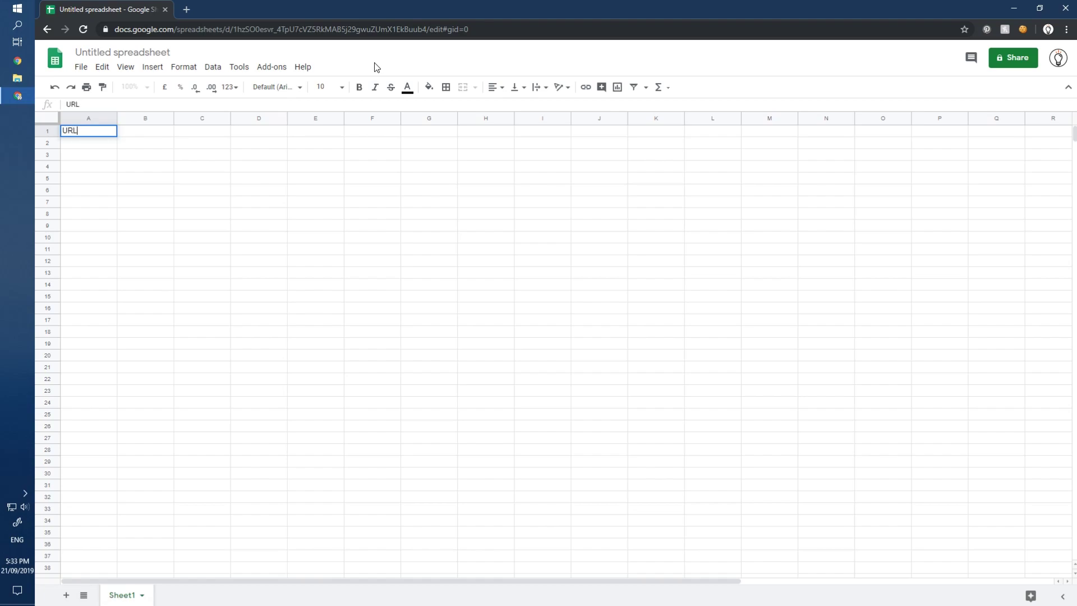
key("Tab")
type("N")
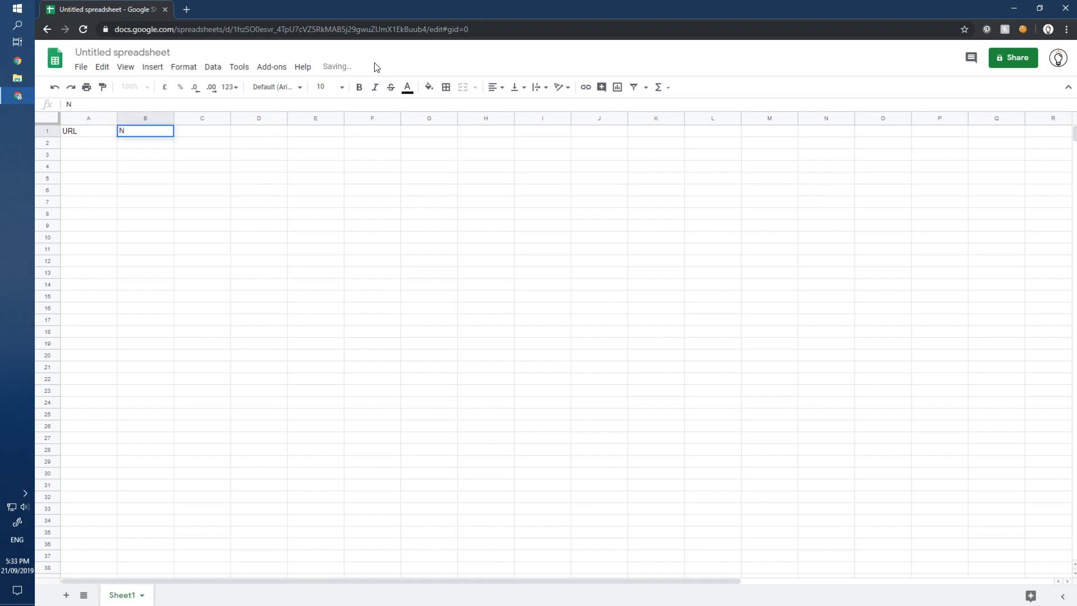
type("Aame")
key("Tab")
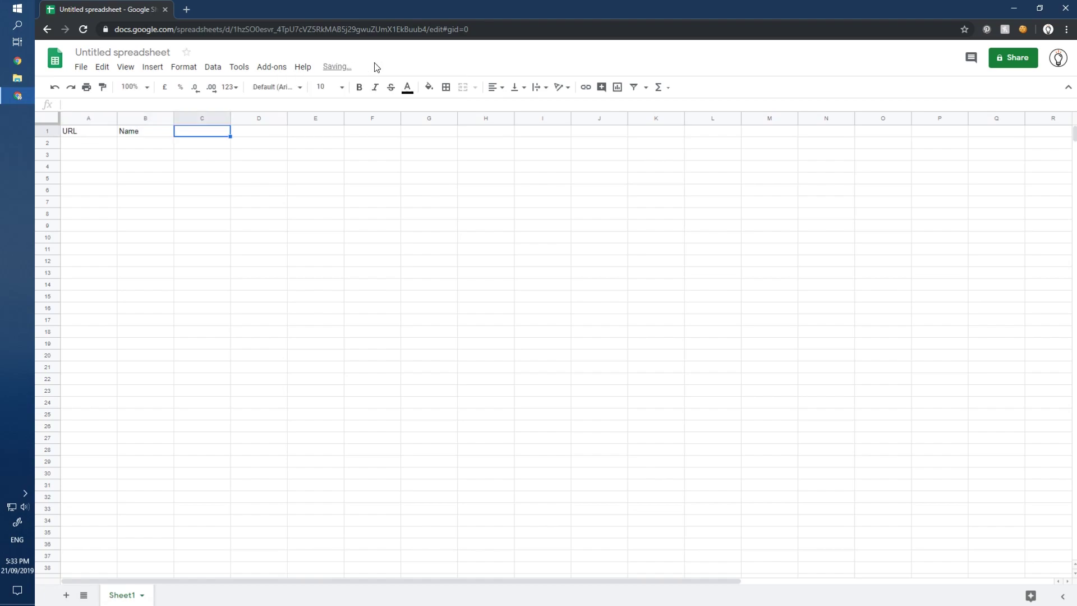
type("QR")
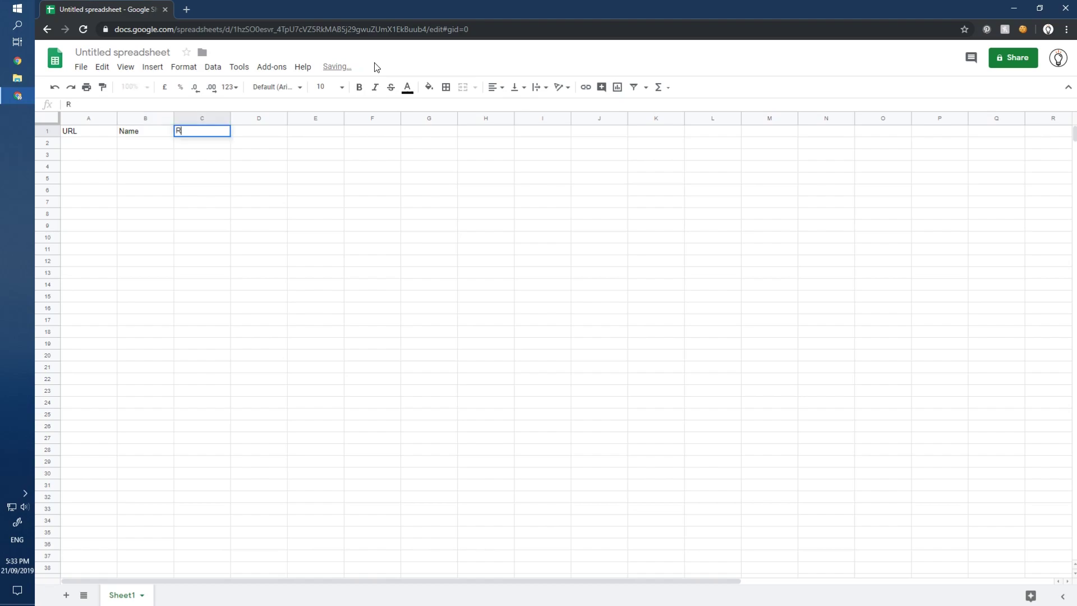
key("Return")
left_click(125, 145)
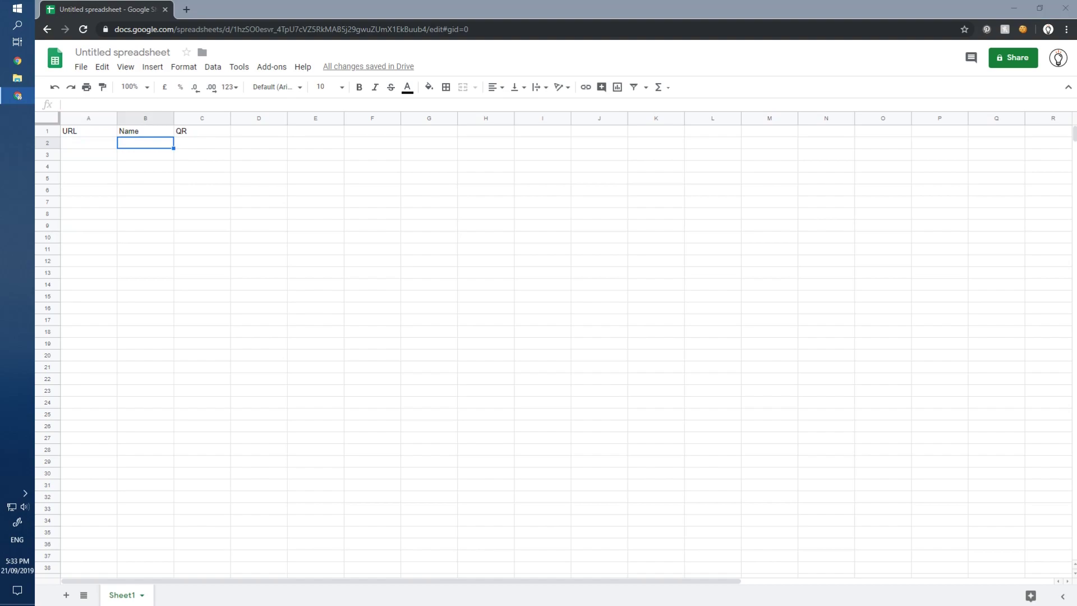
- Paste the ten student names into B2:B11 and widen columns B and A
left_click(398, 5)
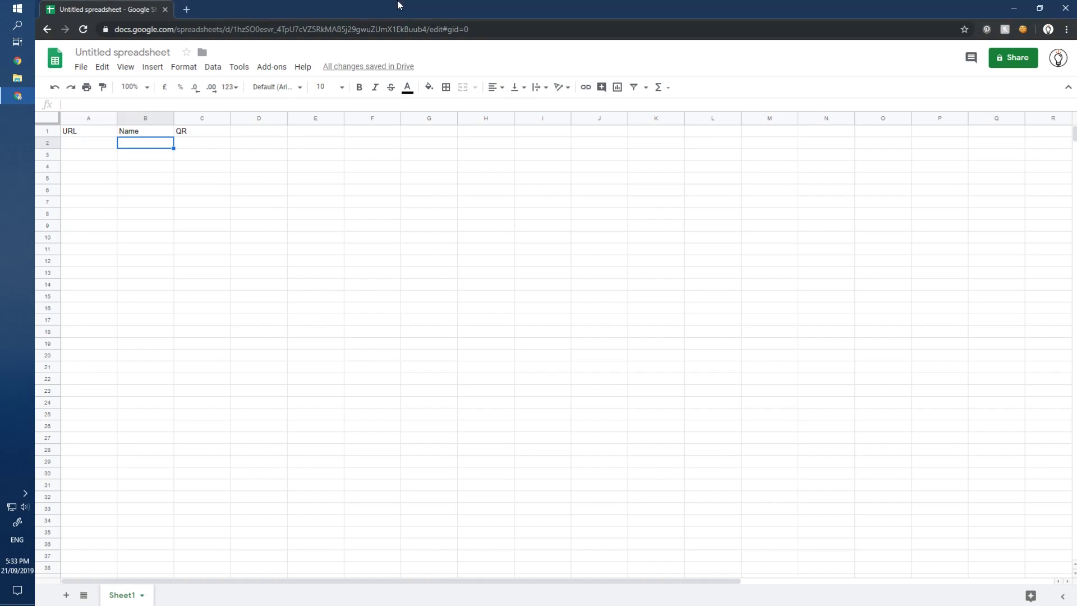
type("Chuckie Finster Angelica Pickles Tommy Pickles Susie Carmichael Lillian Deville Kimi Finster Dil Pickles Timmy McNulty Edwin Carmichael Phillip DeVille")
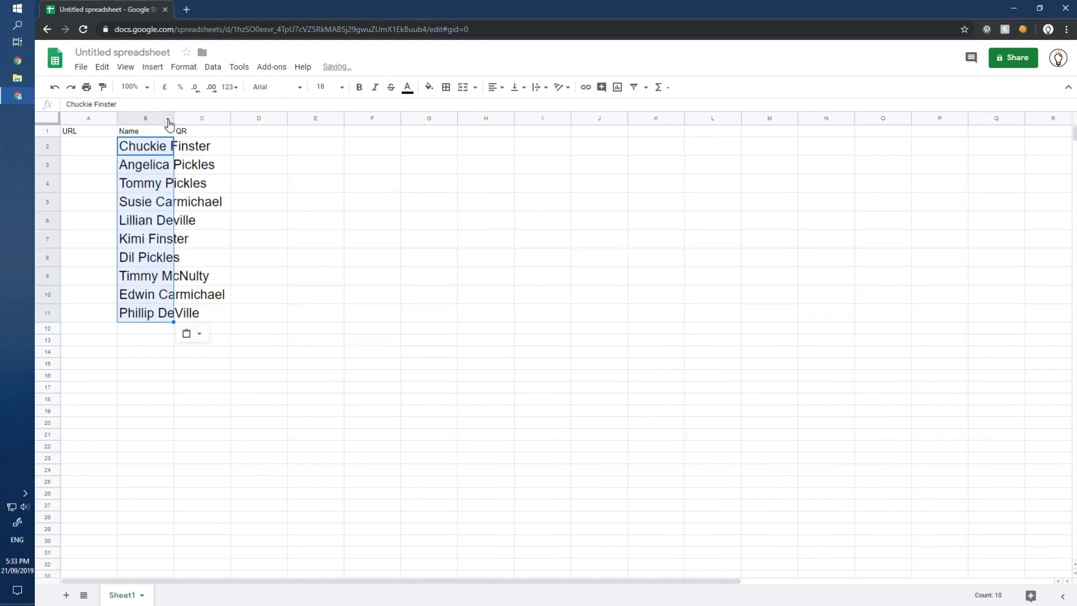
left_click_drag(173, 116, 256, 115)
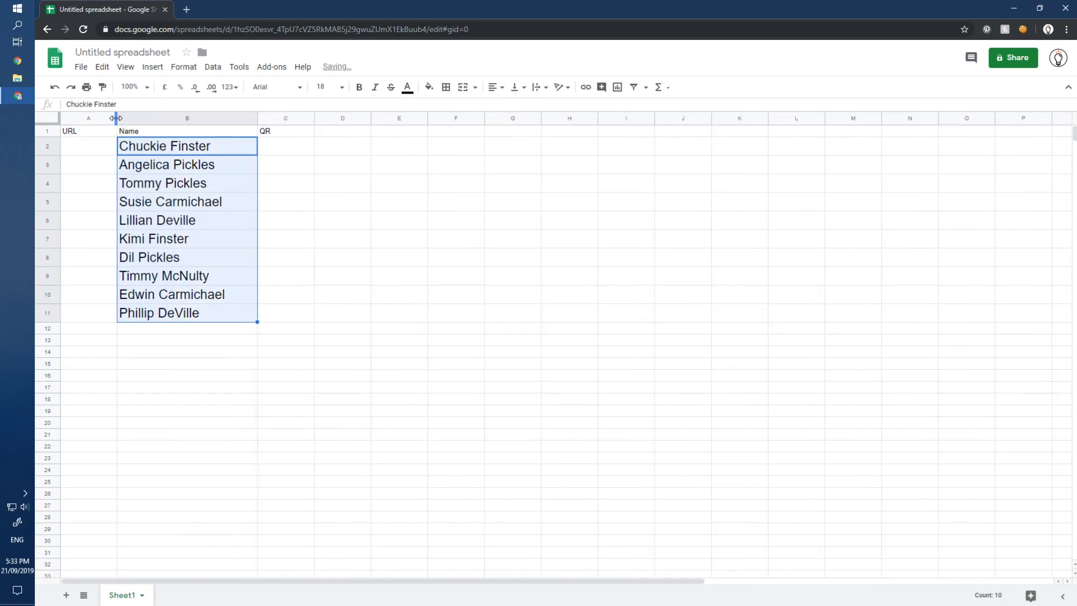
left_click_drag(116, 118, 225, 118)
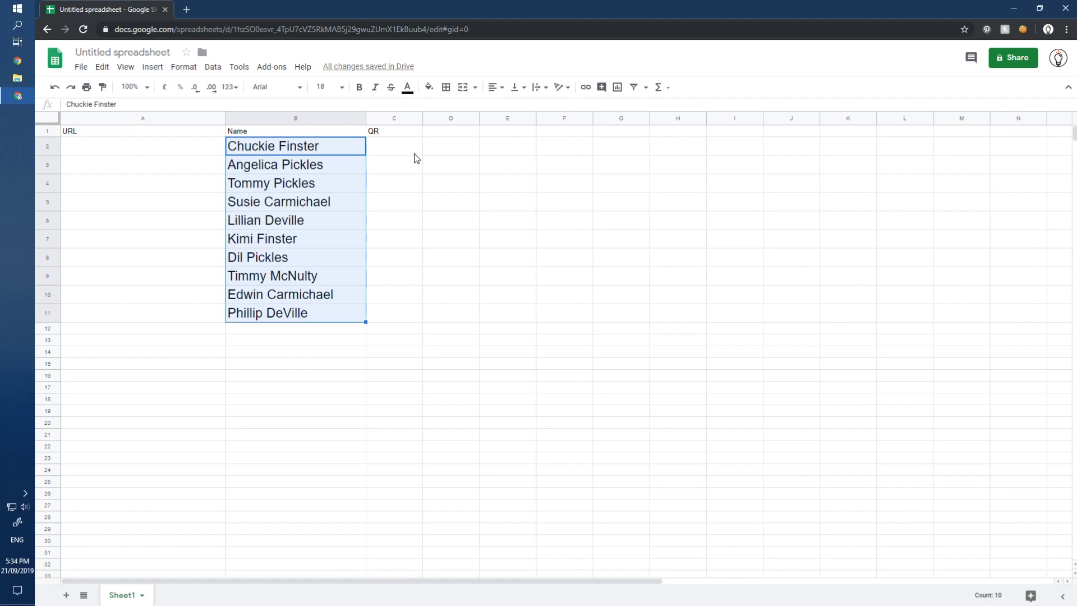
- Create a new form with forms.new in a new tab, titled 'Welcome back to class!'
key("ctrl+t")
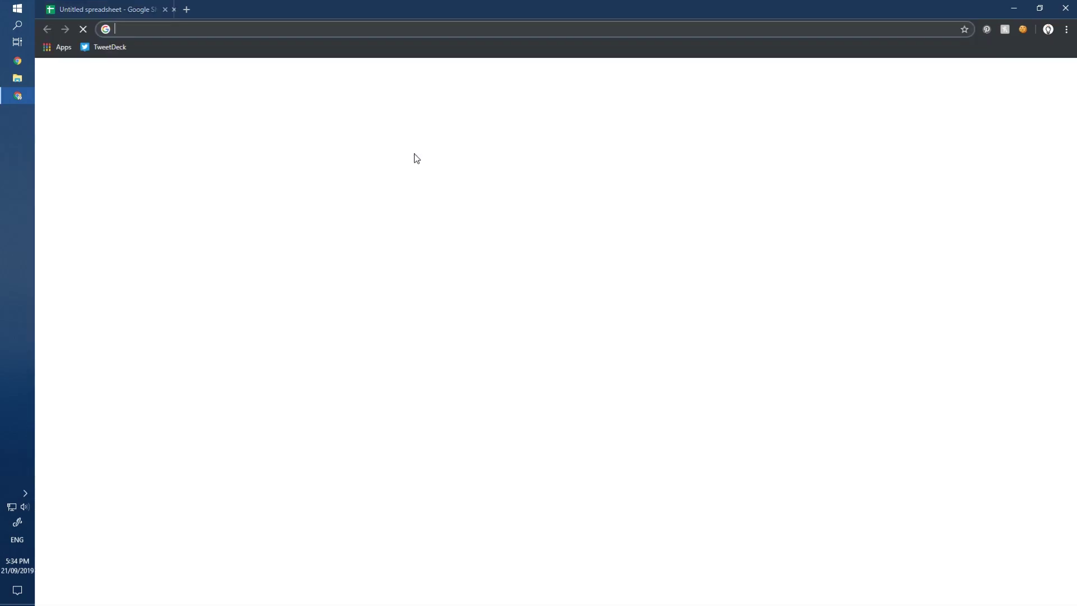
type("forms.new")
key("Return")
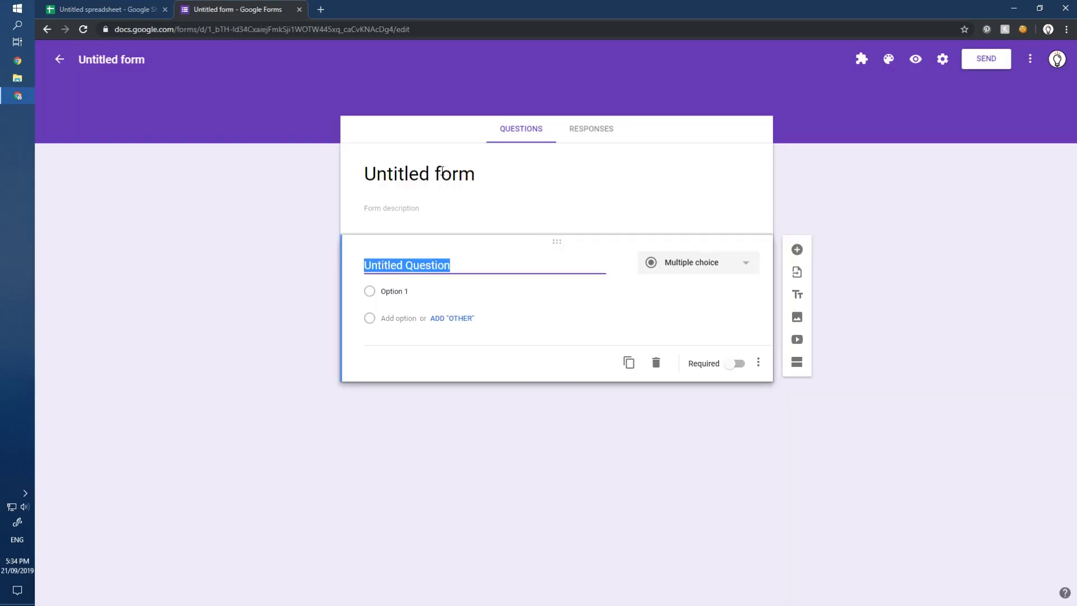
left_click(443, 171)
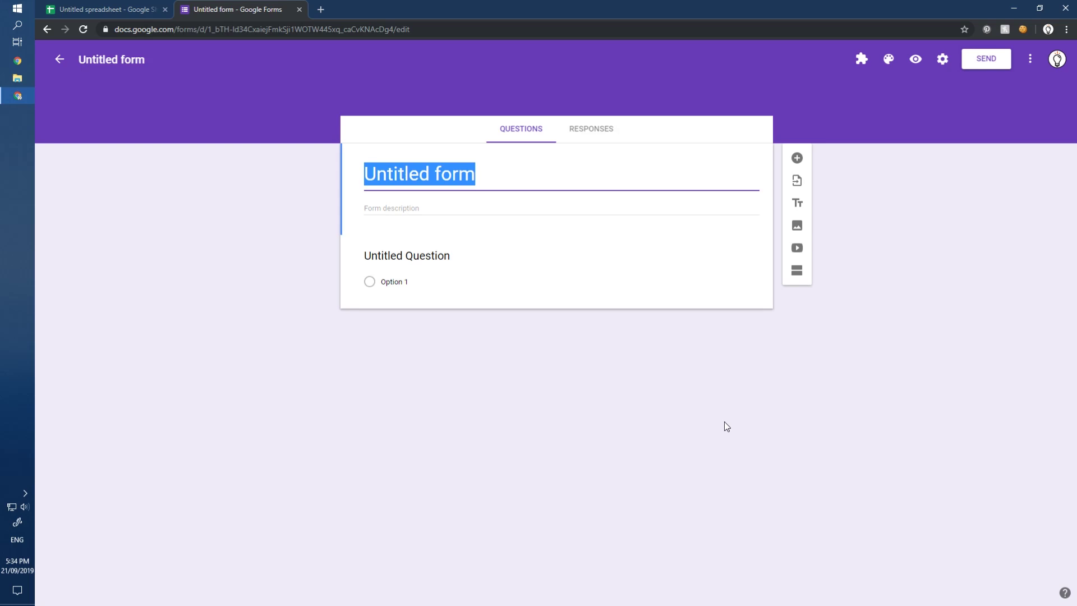
type("Welcome")
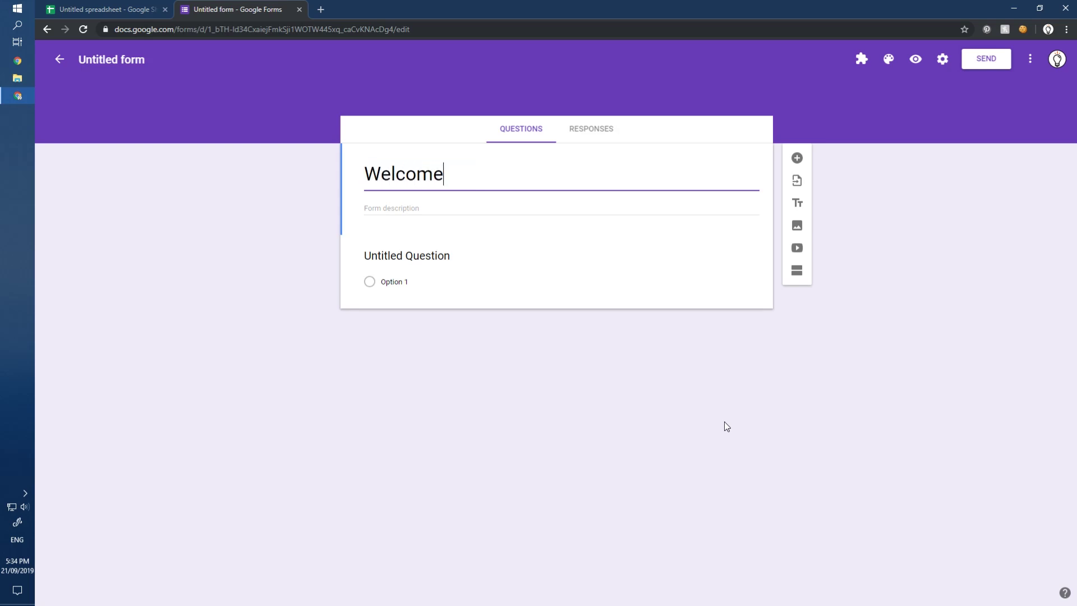
type(" back to class!")
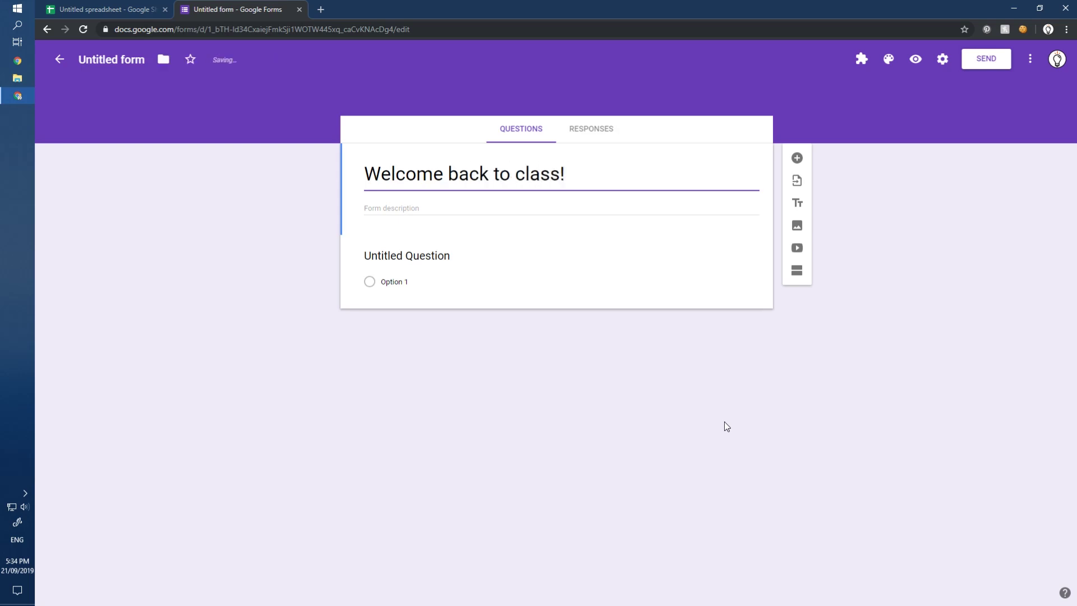
- Title the first question 'Name' and paste the ten student names in as its answer choices
left_click(392, 257)
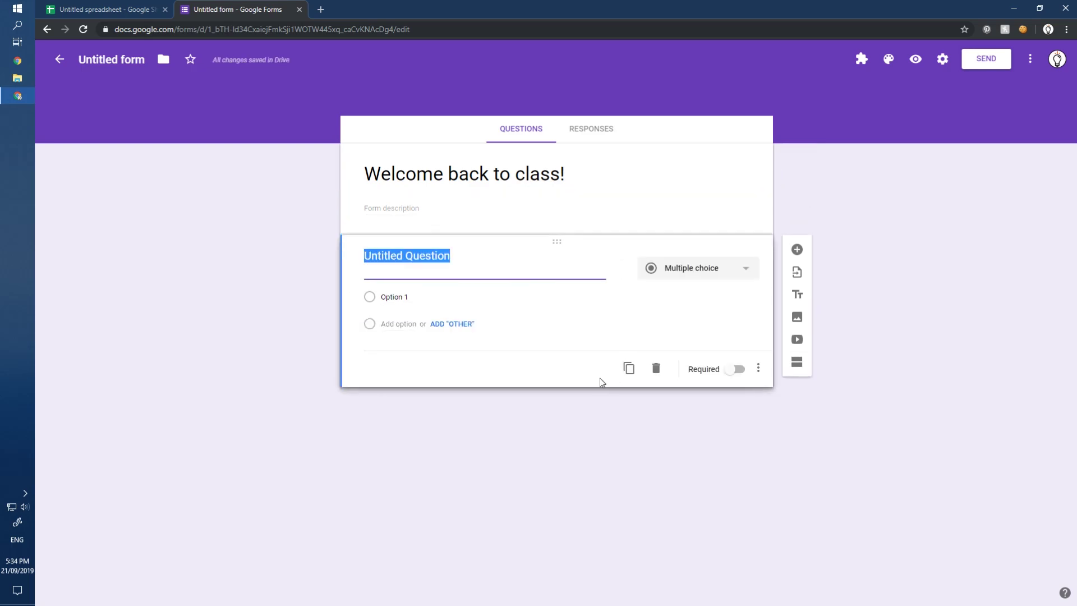
type("Name")
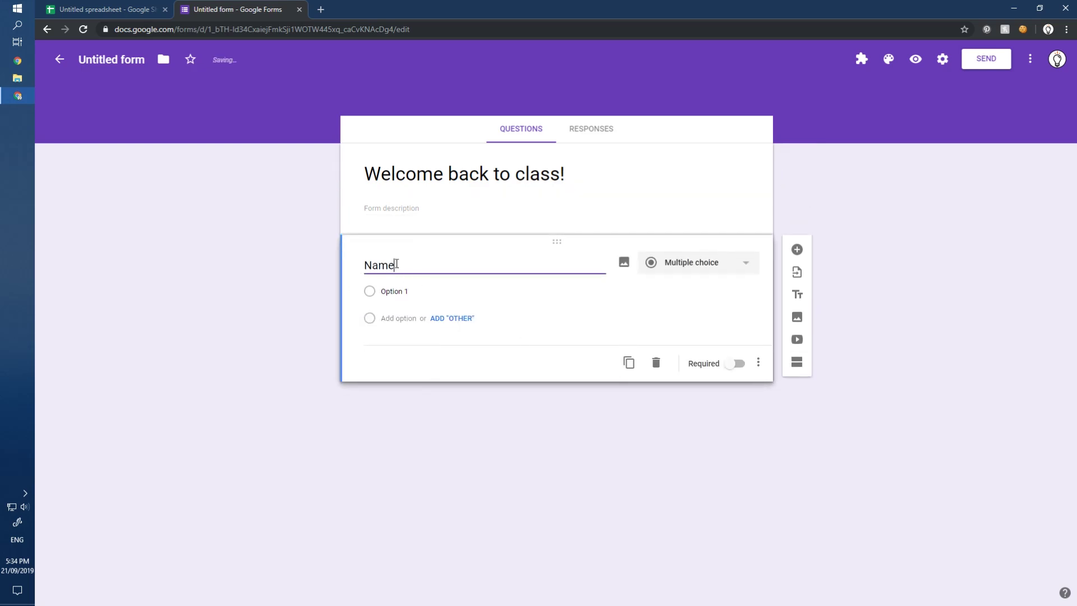
left_click(424, 500)
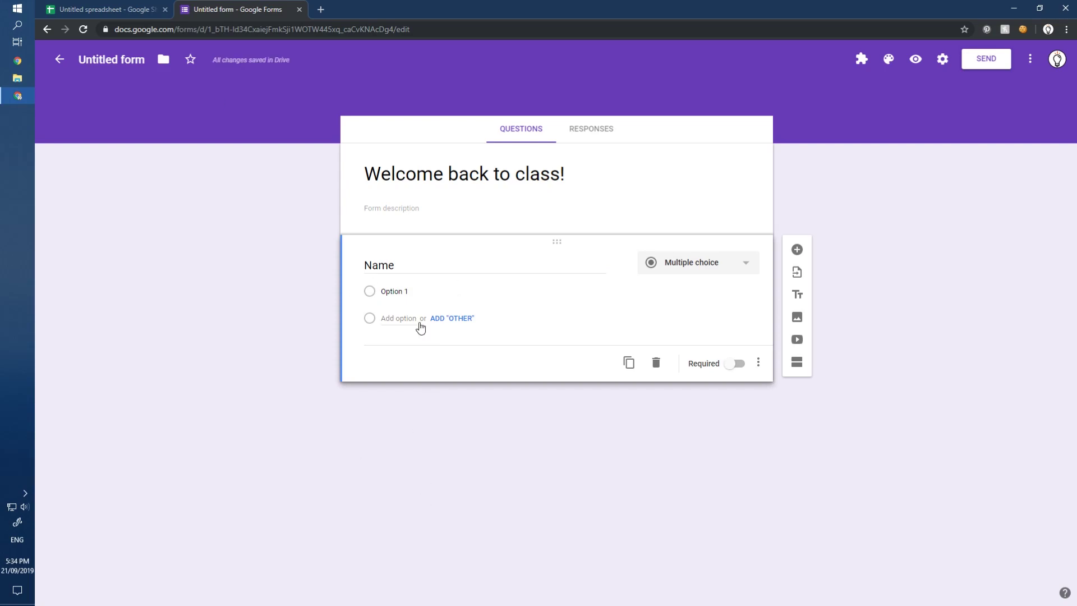
left_click(402, 293)
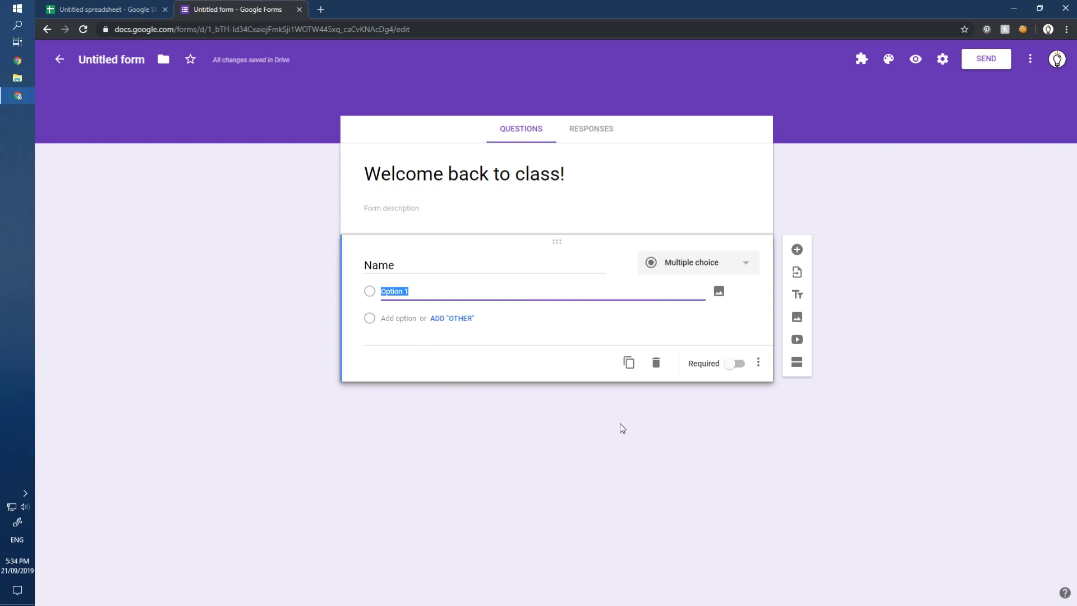
type("Chuckie Finster Angelica Pickles Tommy Pickles Susie Carmichael Lillian Deville Kimi Finster Dil Pickles Timmy McNulty Edwin Carmichael Phillip DeVille")
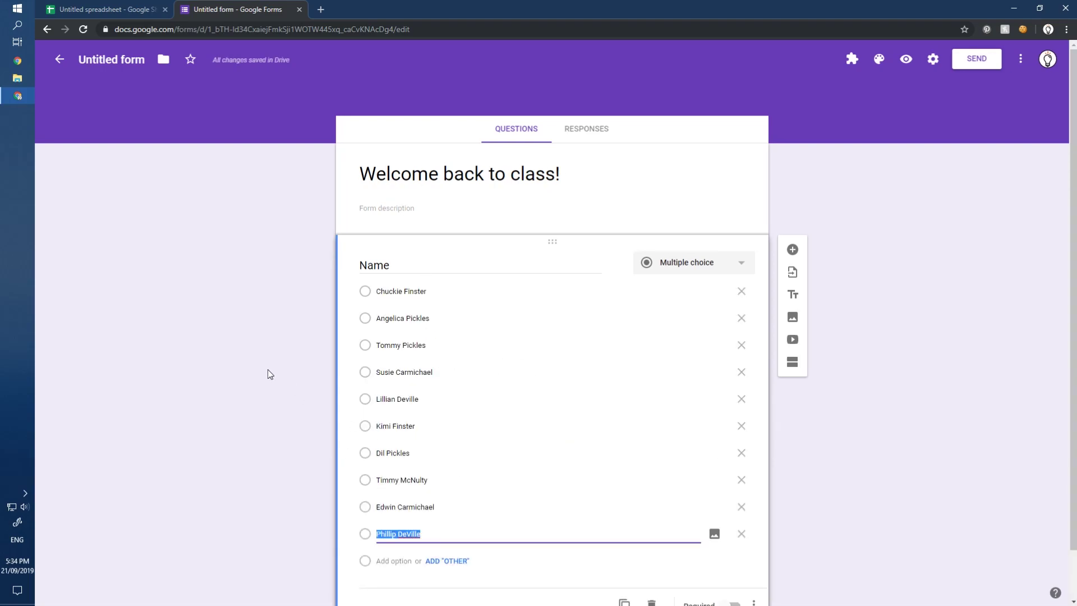
left_click(244, 382)
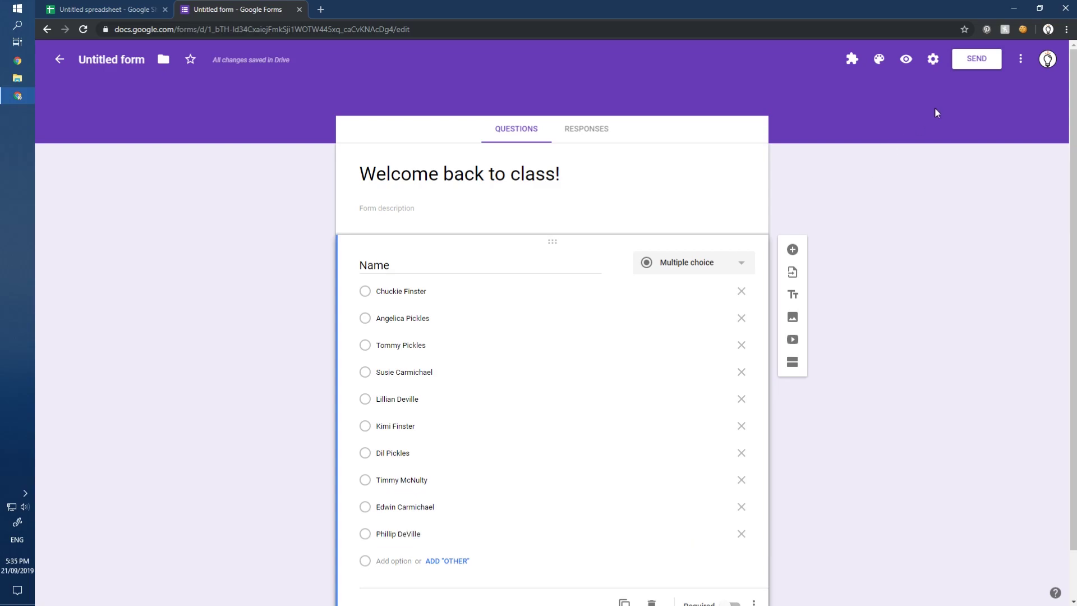
- Turn off 'Show link to submit another response' in Presentation settings, save, and open Get pre-filled link
left_click(932, 59)
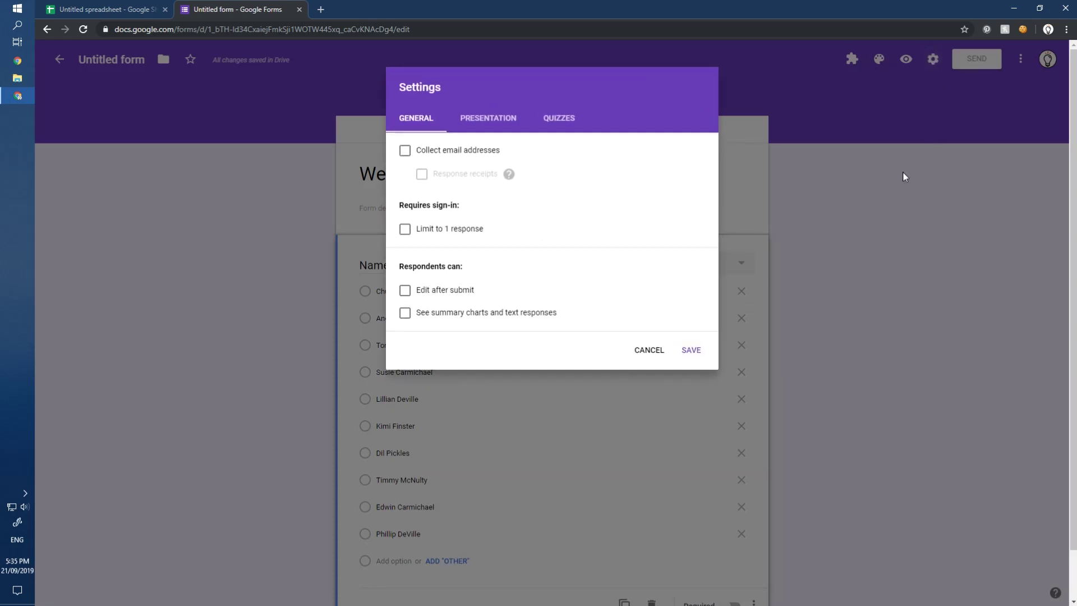
left_click(473, 127)
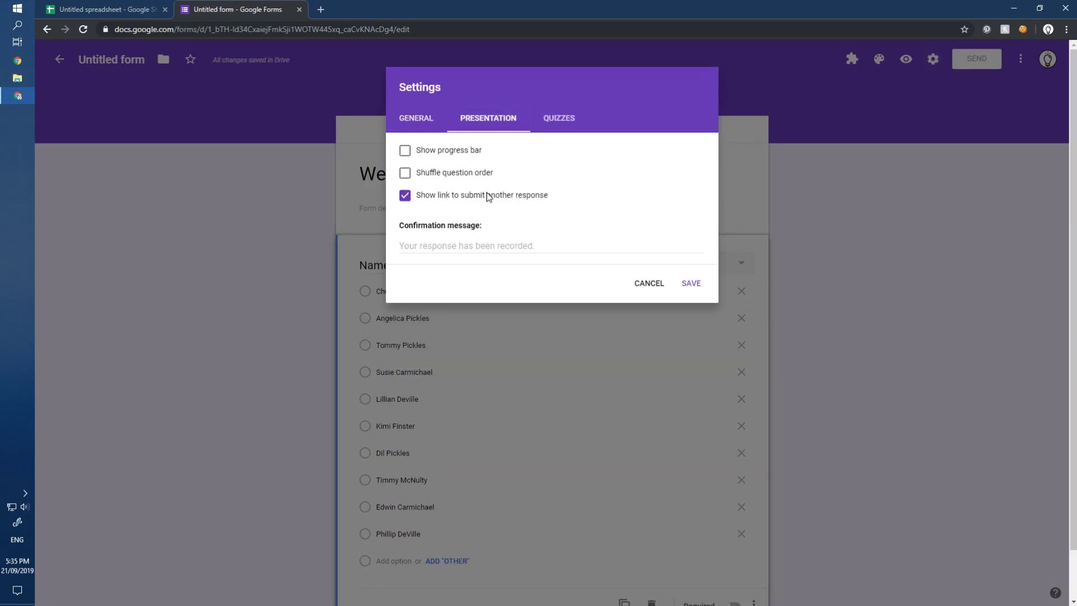
left_click(448, 199)
left_click(690, 289)
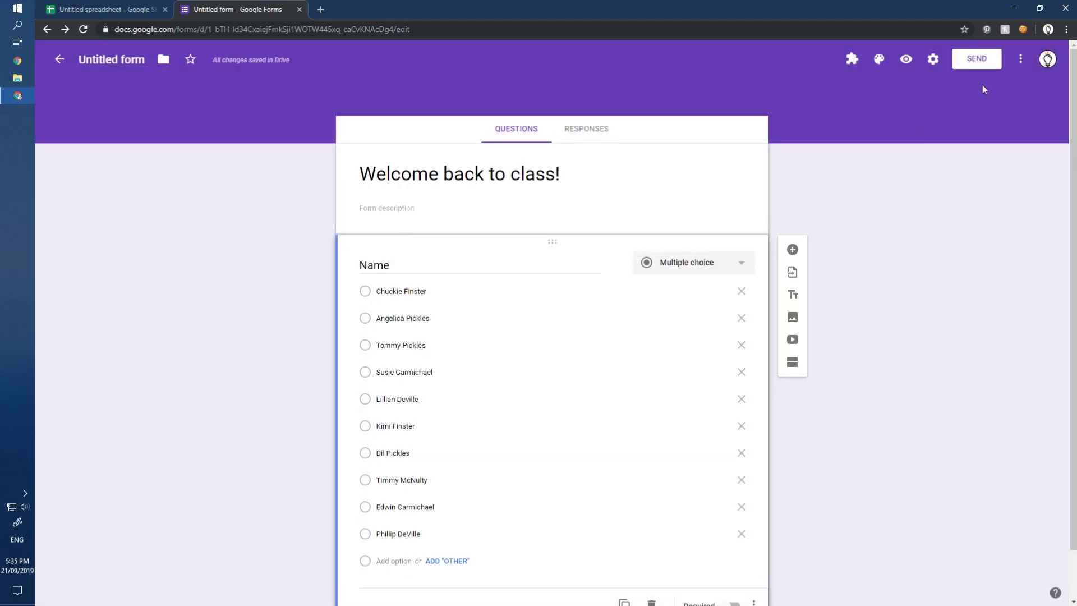
left_click(1021, 61)
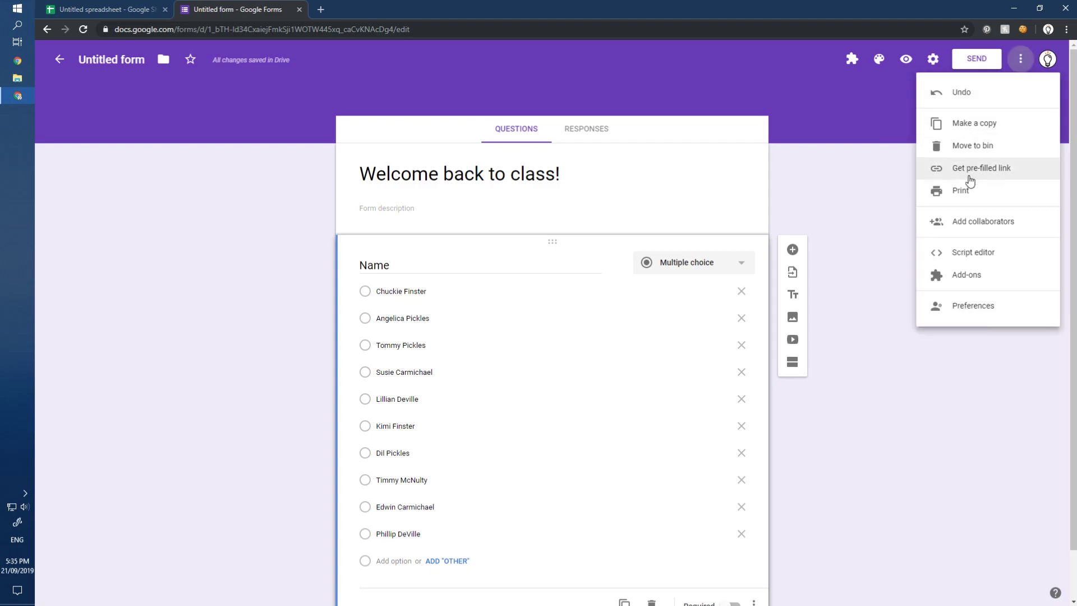
left_click(997, 168)
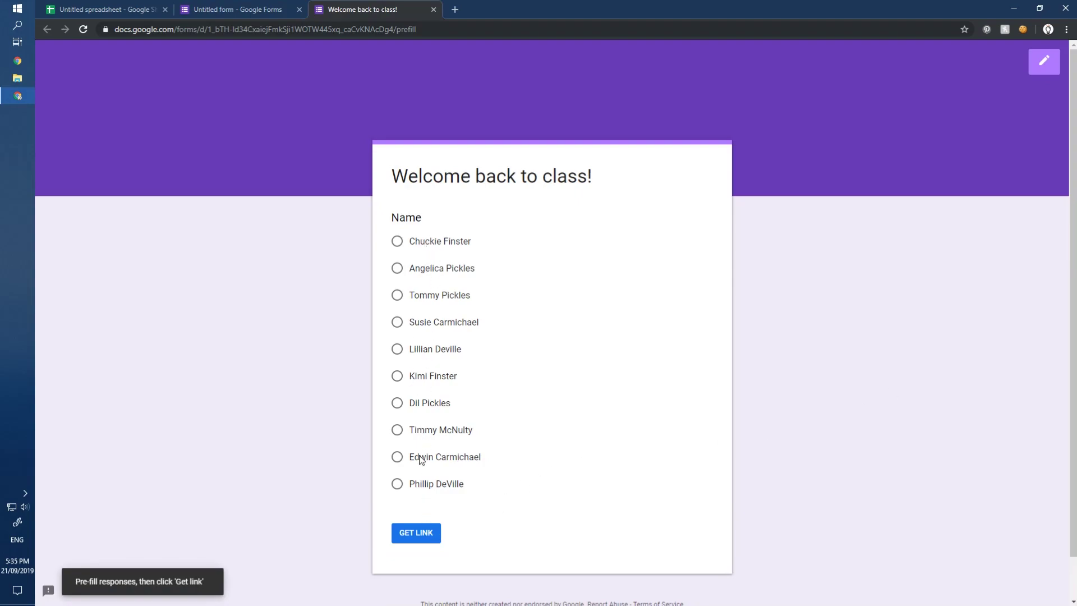
- Copy the pre-filled link with the first student's name selected and return to the spreadsheet
left_click(407, 244)
left_click(415, 530)
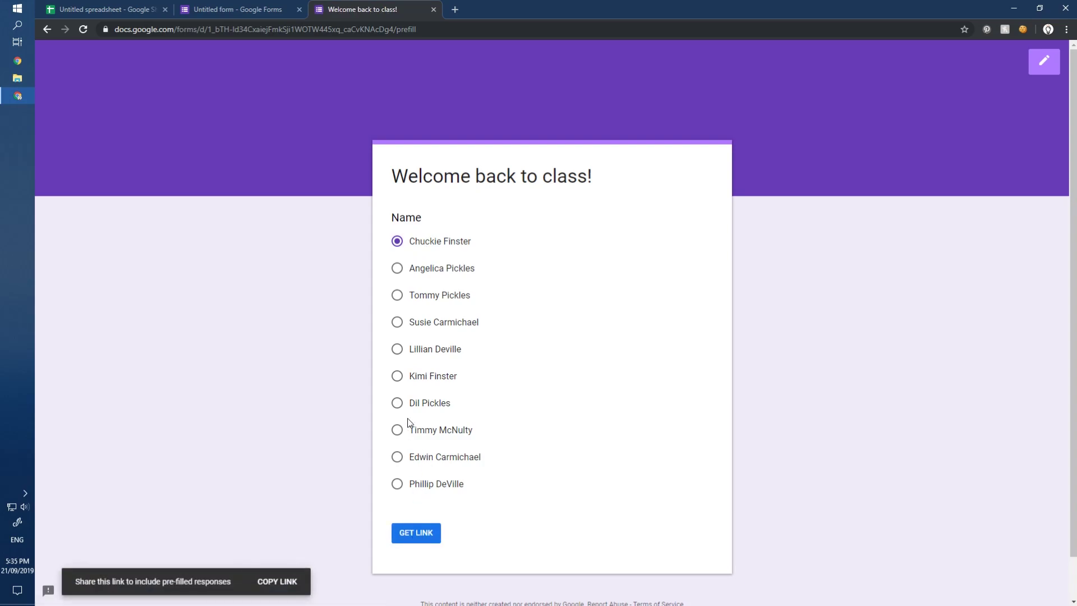
left_click(278, 582)
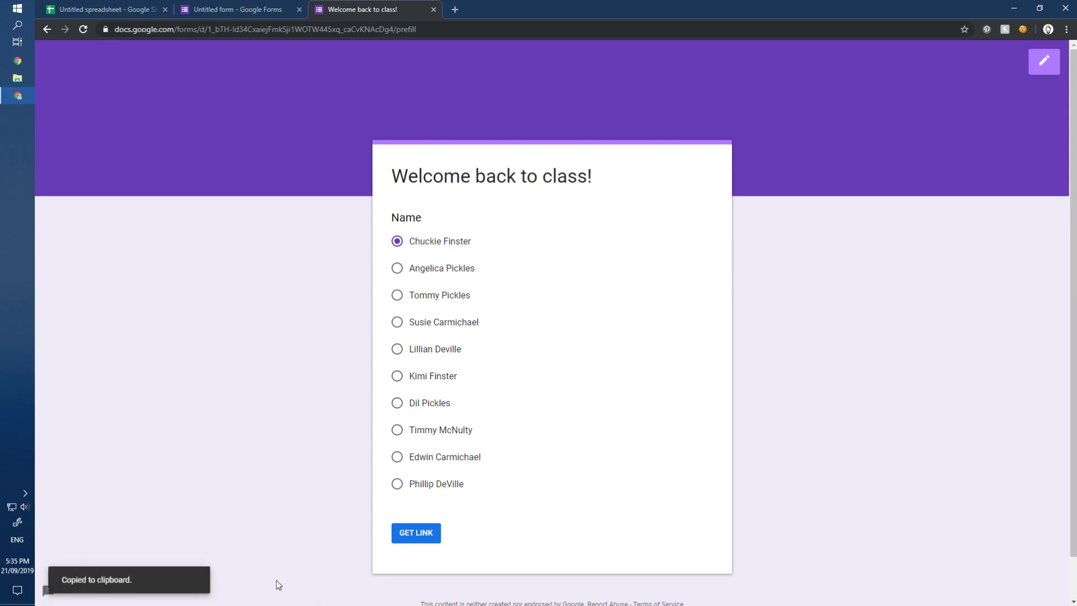
left_click(135, 6)
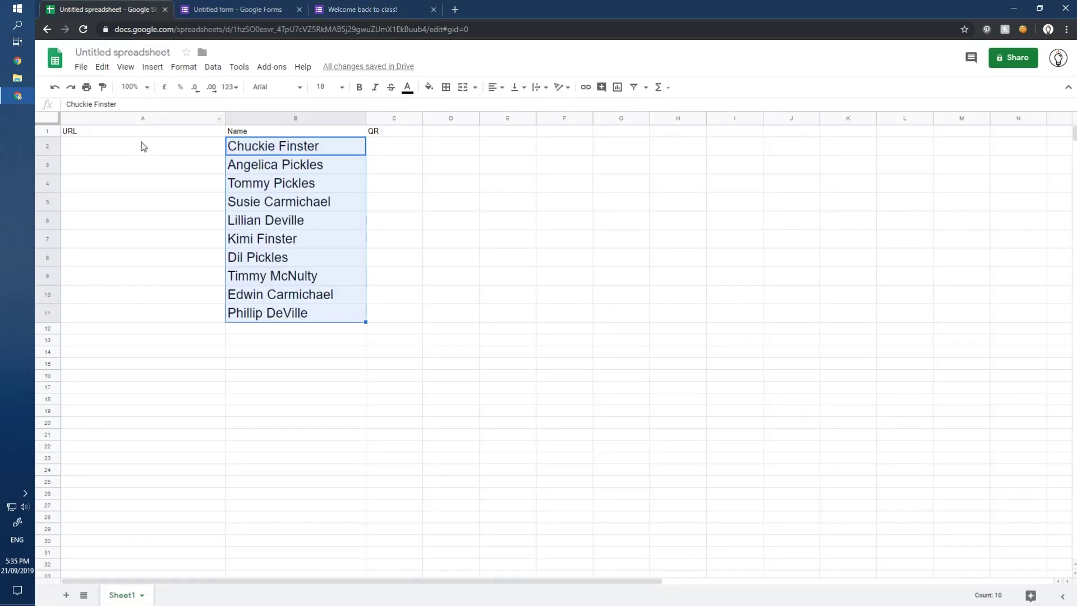
- Paste the first student's pre-filled link into A2 and widen column A to show it
left_click(143, 147)
key("ctrl+v")
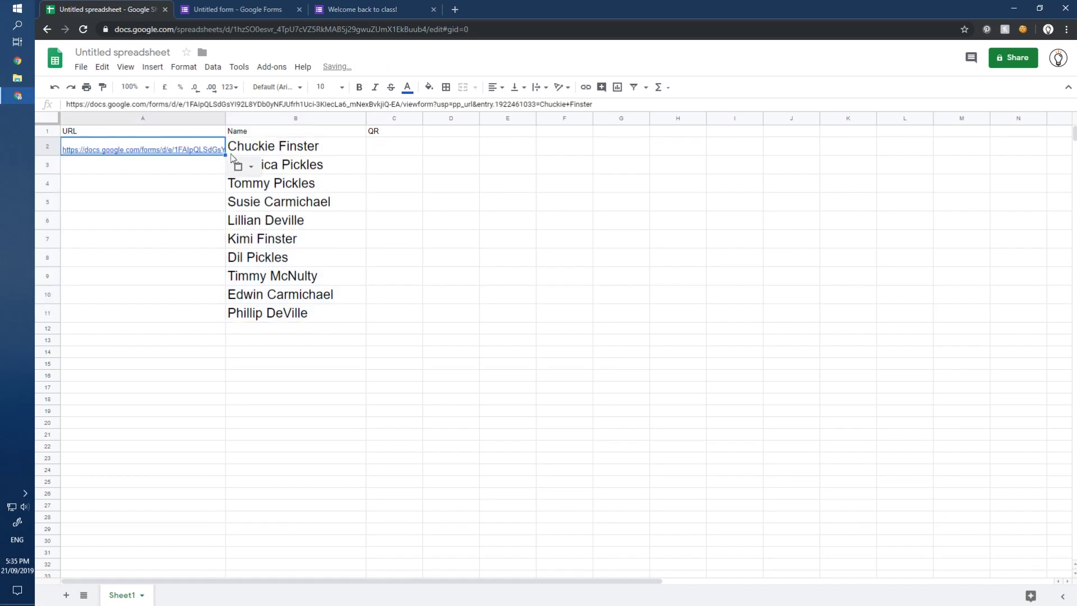
left_click_drag(226, 119, 645, 117)
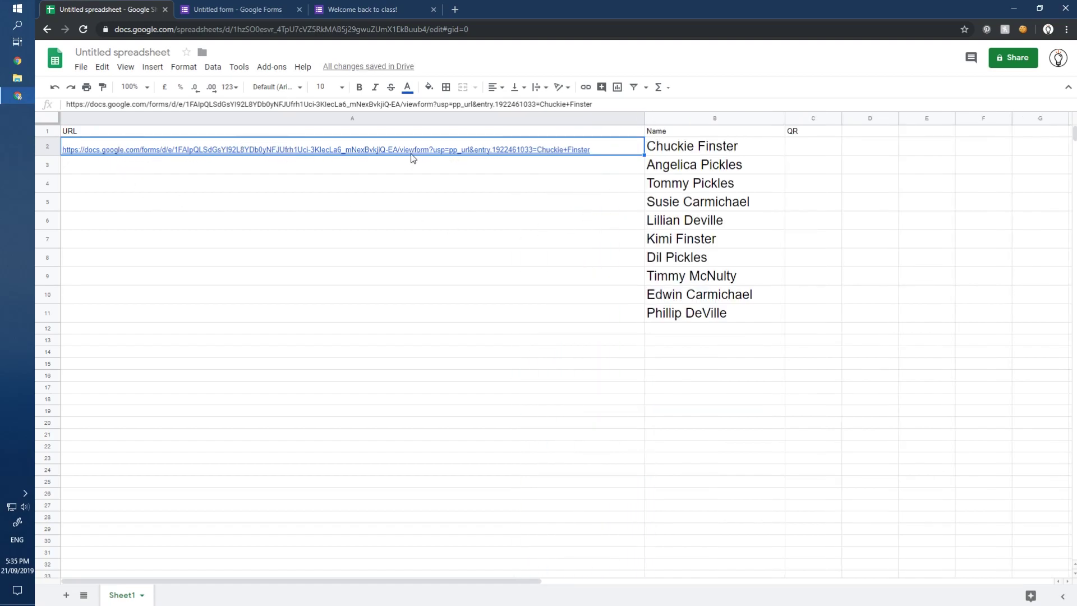
- Test the A2 link in a new tab, close it, and go back to the pre-fill page
mouse_move(416, 154)
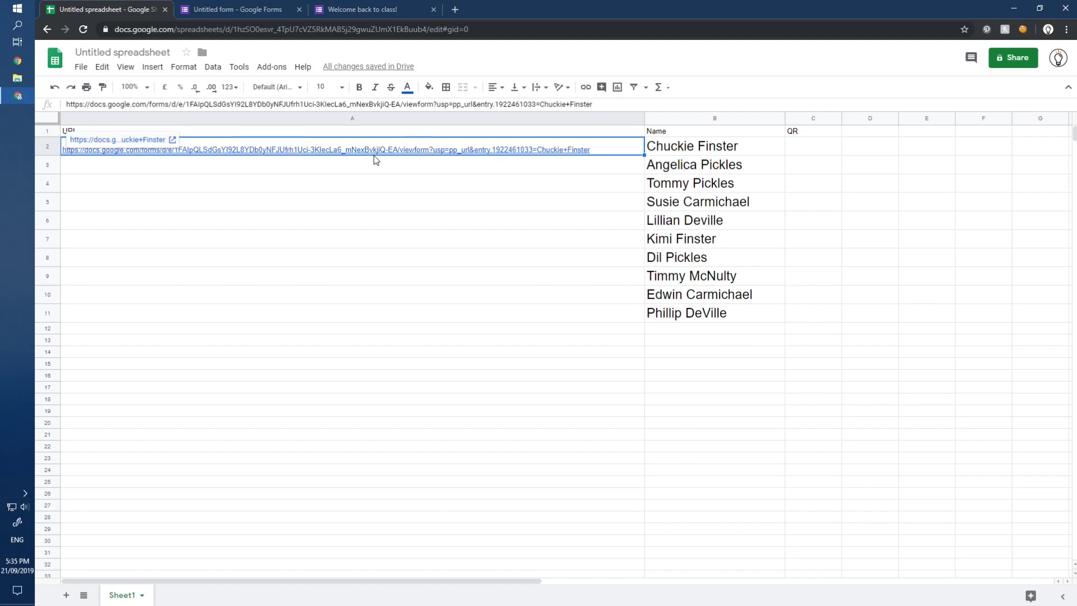
left_click(139, 140)
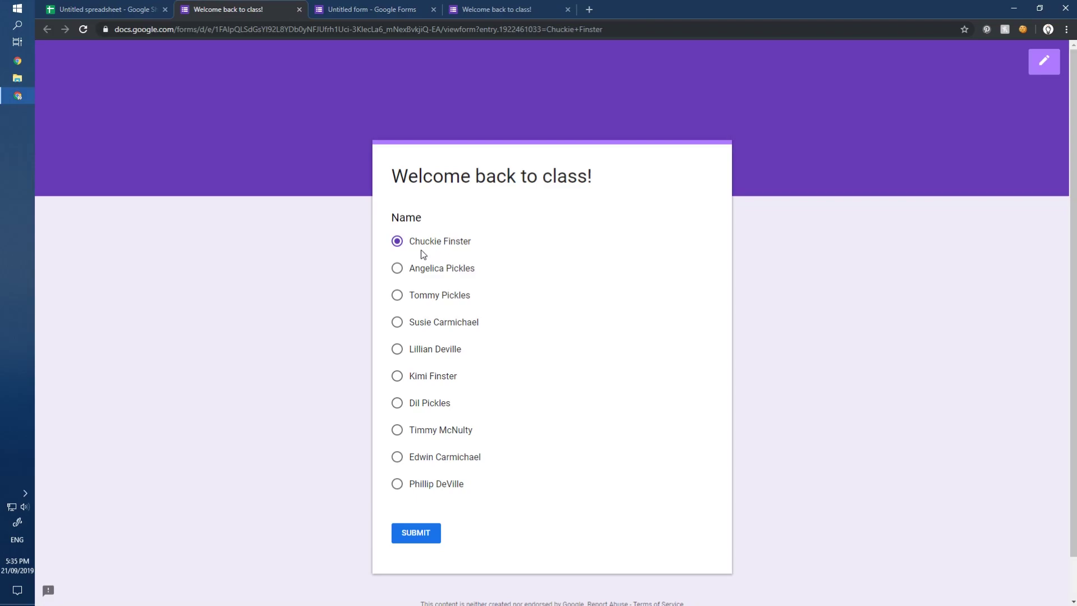
middle_click(226, 5)
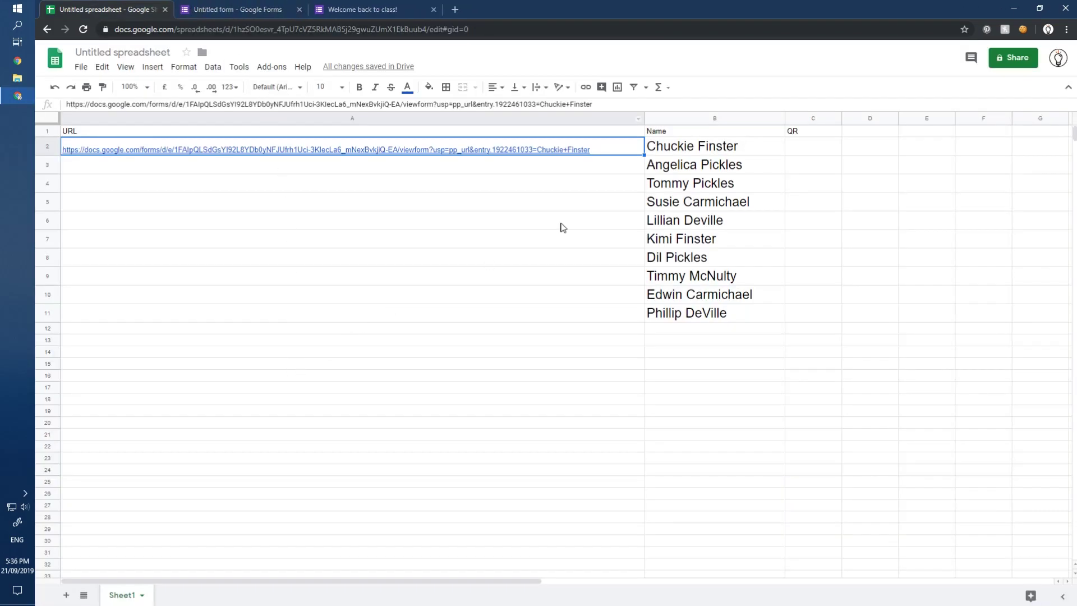
left_click(584, 152)
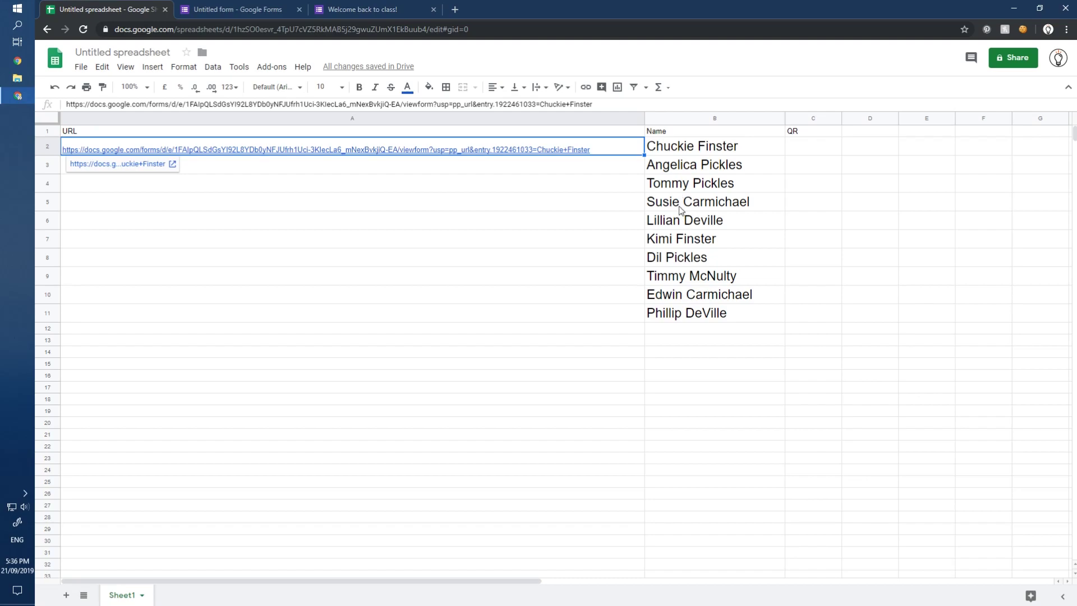
left_click(361, 6)
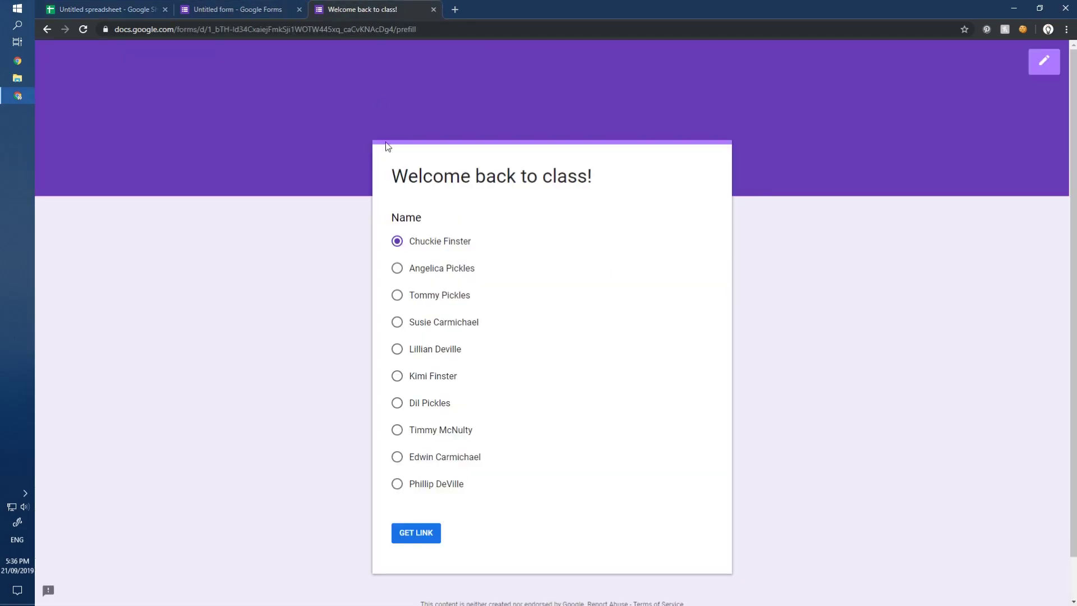
- Copy the second student's pre-filled link and paste it into A3
left_click(397, 268)
left_click(414, 530)
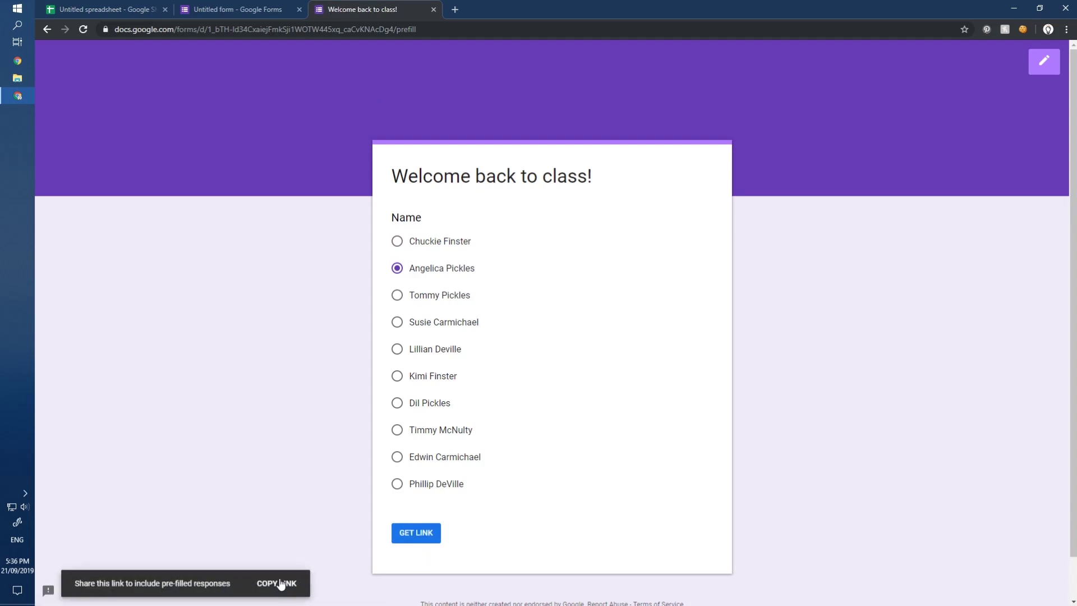
left_click(281, 584)
left_click(101, 9)
left_click(447, 166)
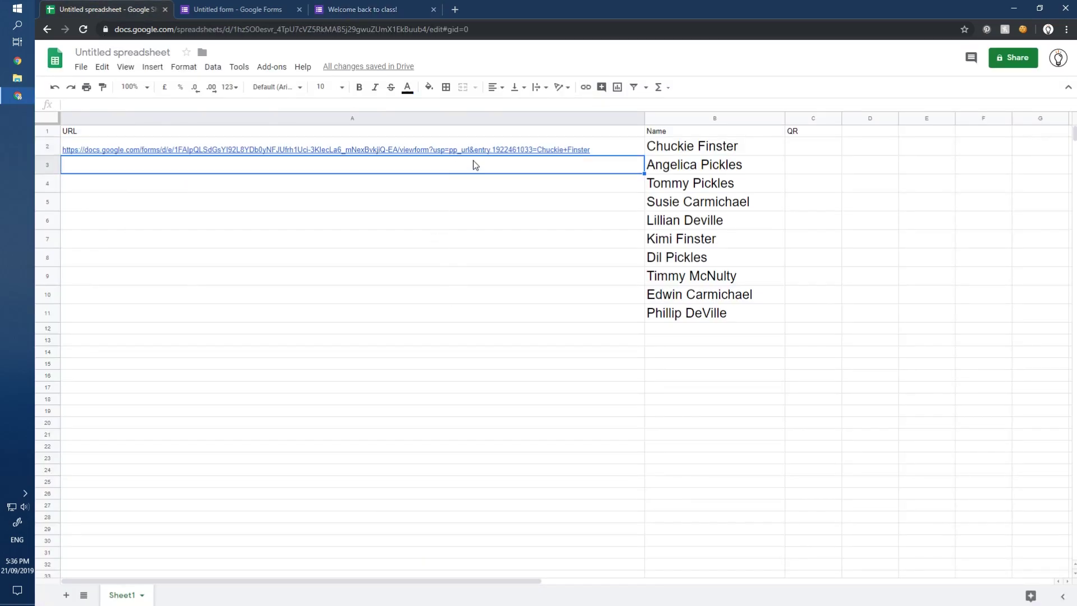
key("ctrl+v")
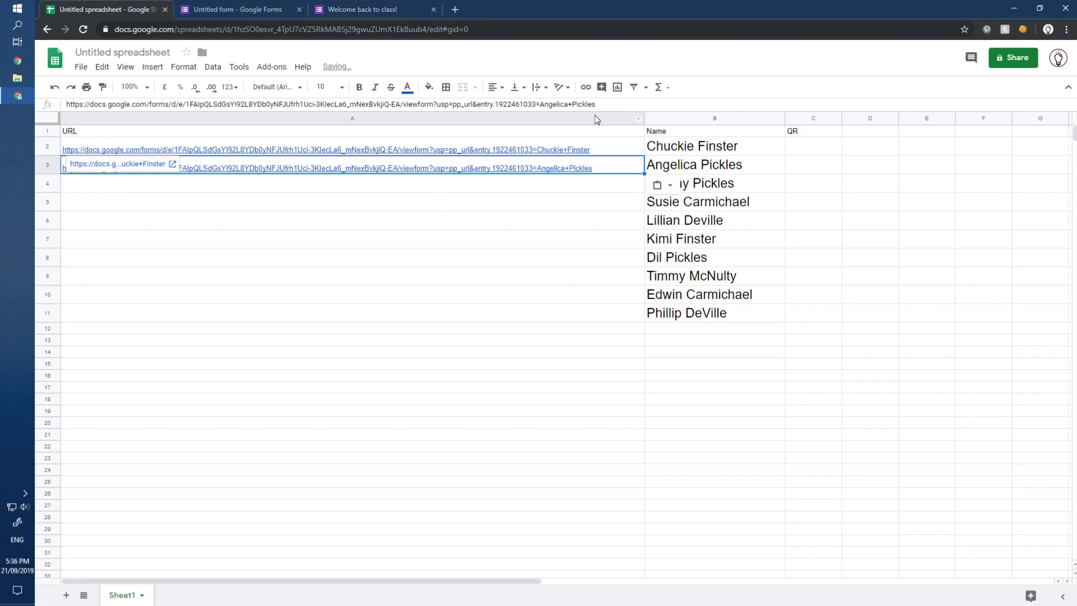
- Place the spreadsheet window on the left half and the form window on the right
key("super+Left")
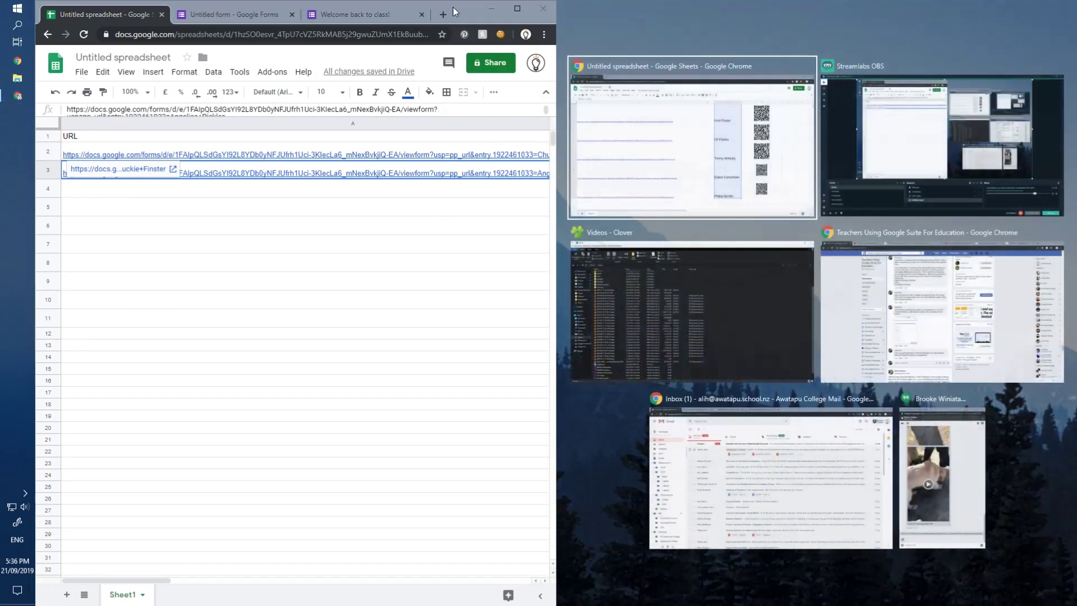
key("Escape")
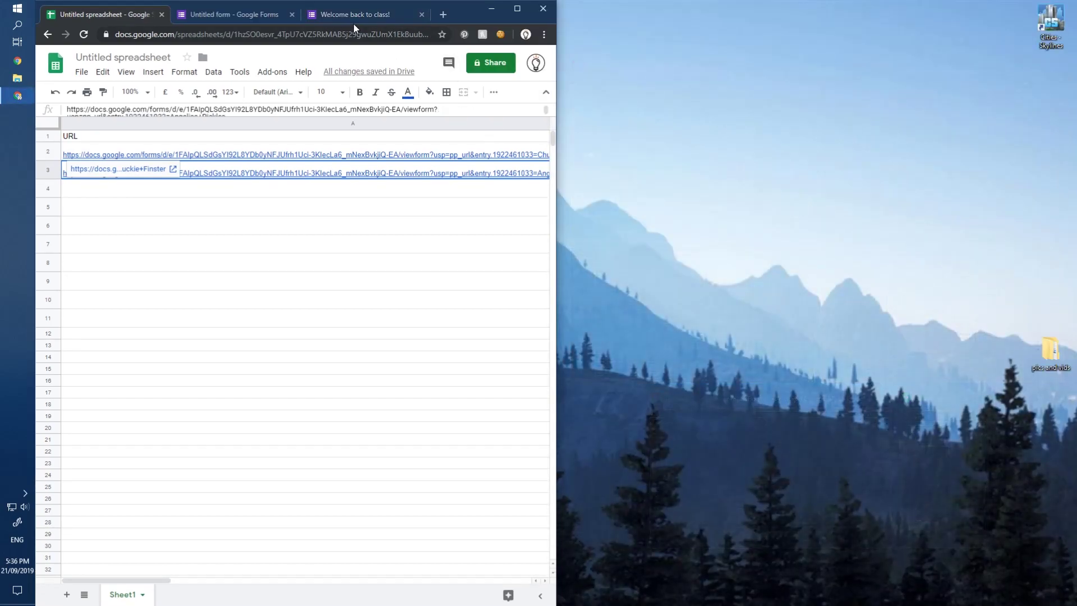
left_click_drag(358, 14, 435, 150)
key("super+Right")
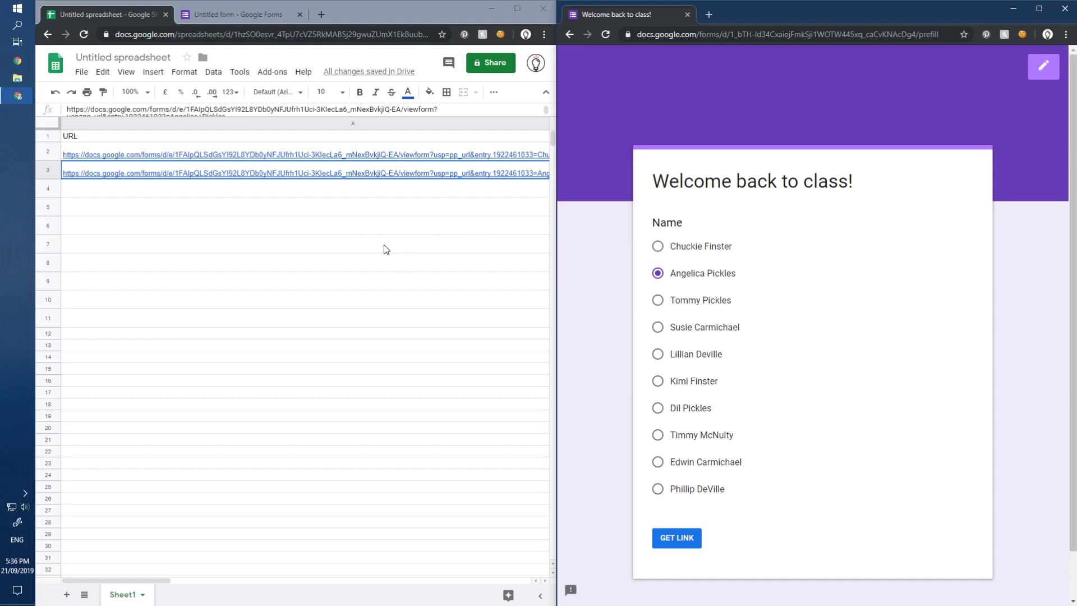
- Paste the third student's pre-filled link into A4 and widen the spreadsheet window
left_click(684, 301)
left_click(677, 540)
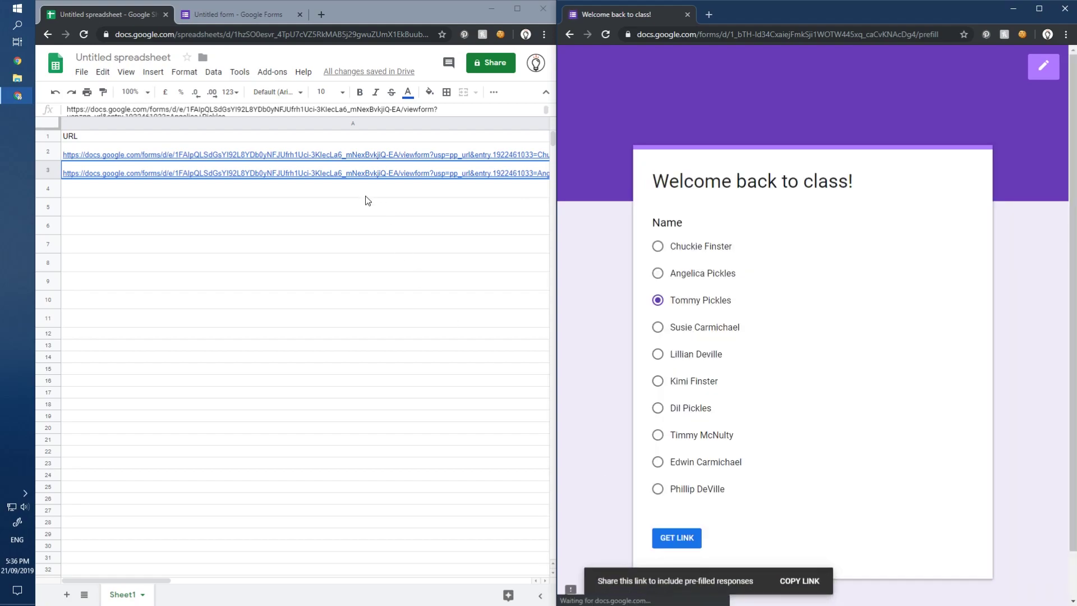
left_click(800, 580)
left_click(438, 201)
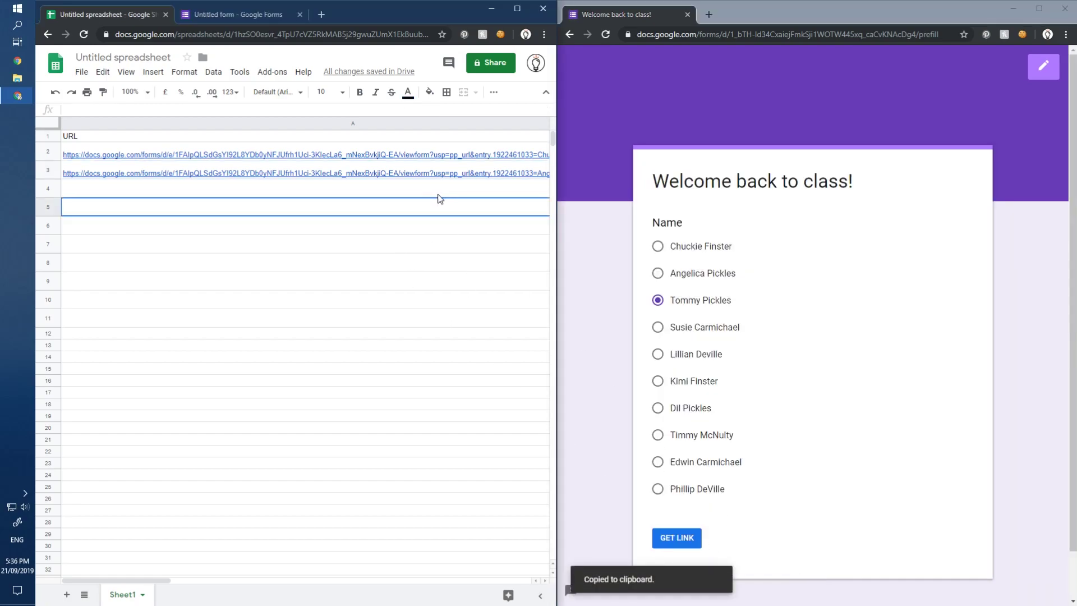
left_click(438, 192)
key("ctrl+v")
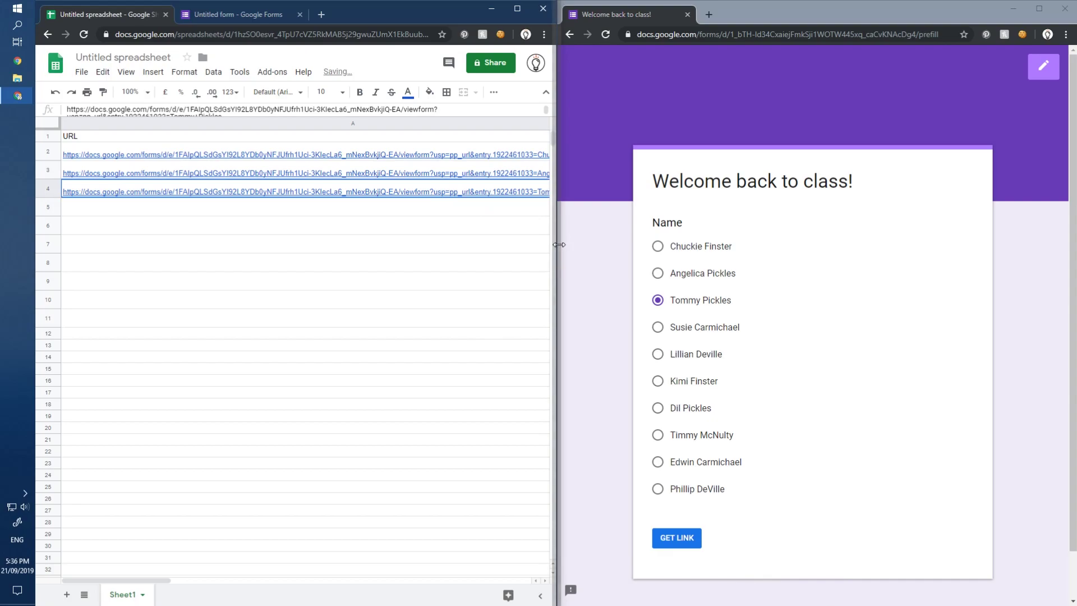
left_click_drag(559, 244, 726, 247)
- Paste the next two students' pre-filled links into A5 and A6
left_click(813, 273)
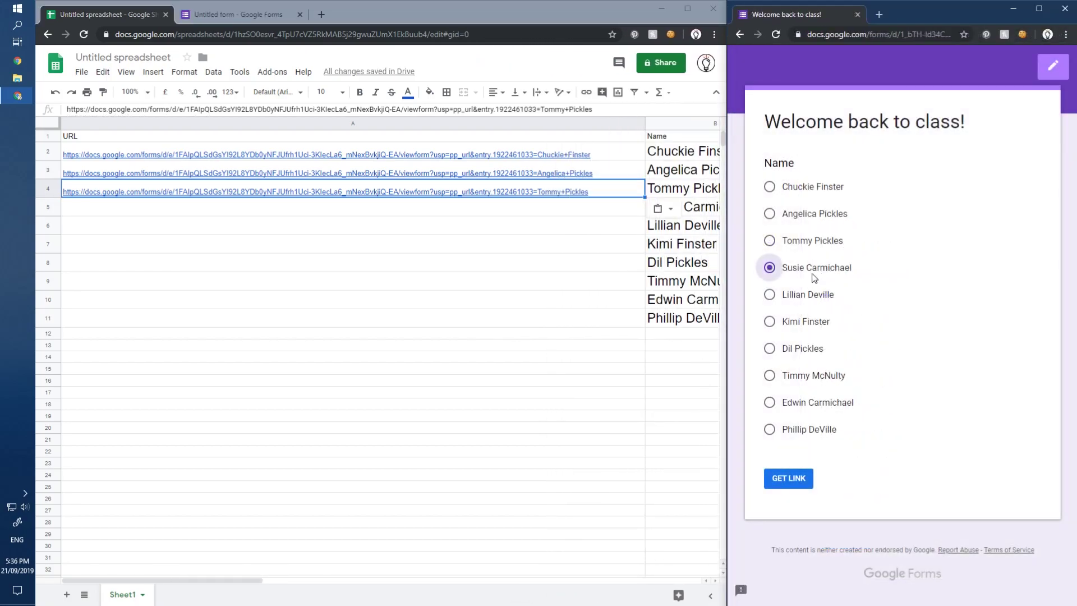
left_click(798, 477)
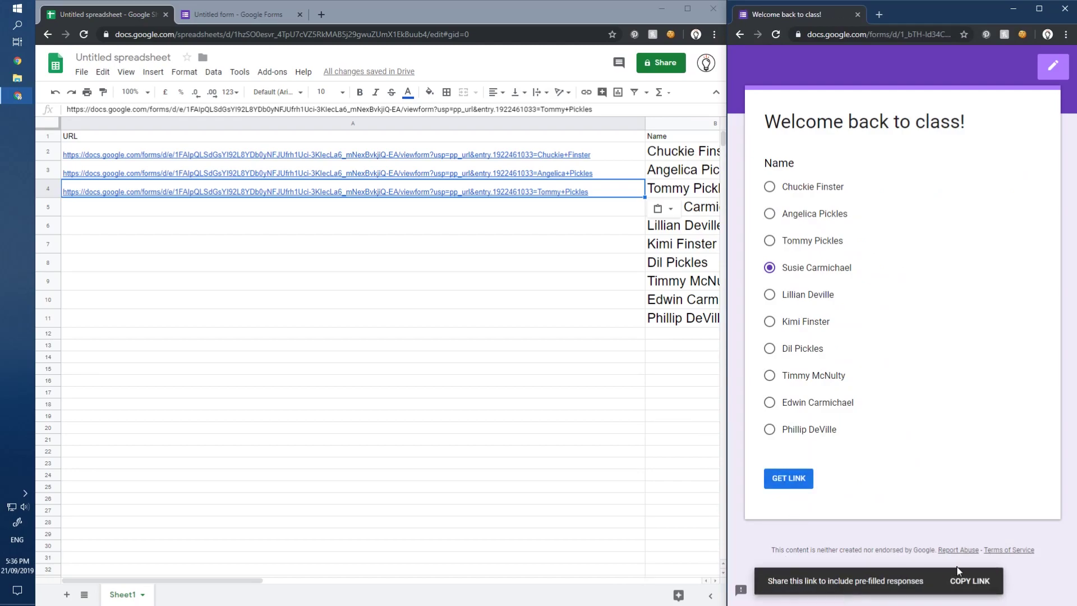
left_click(965, 581)
left_click(582, 213)
key("ctrl+v")
left_click(819, 301)
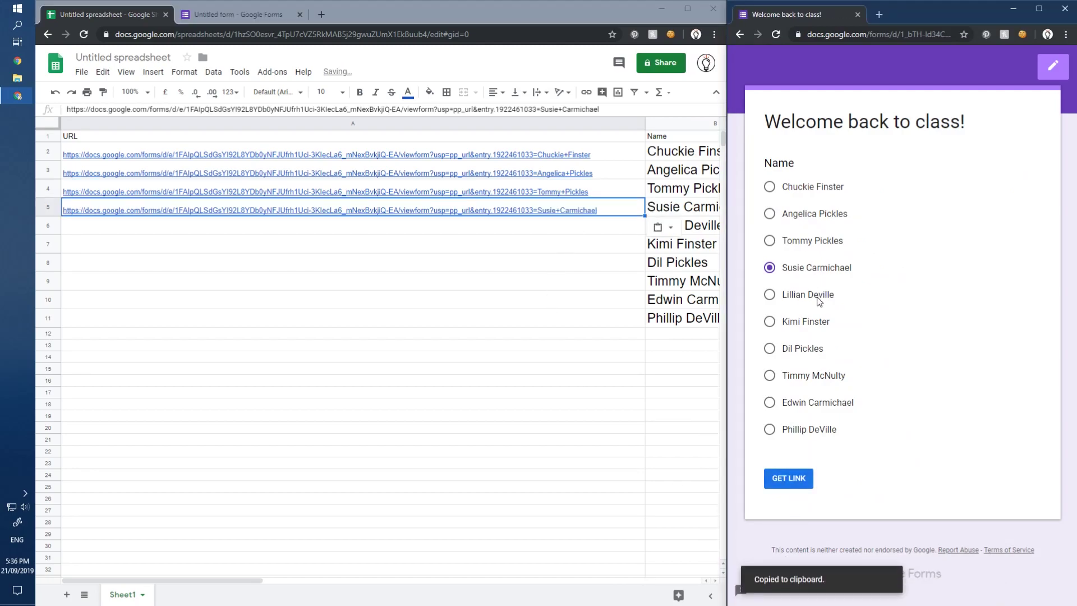
left_click(819, 301)
left_click(794, 479)
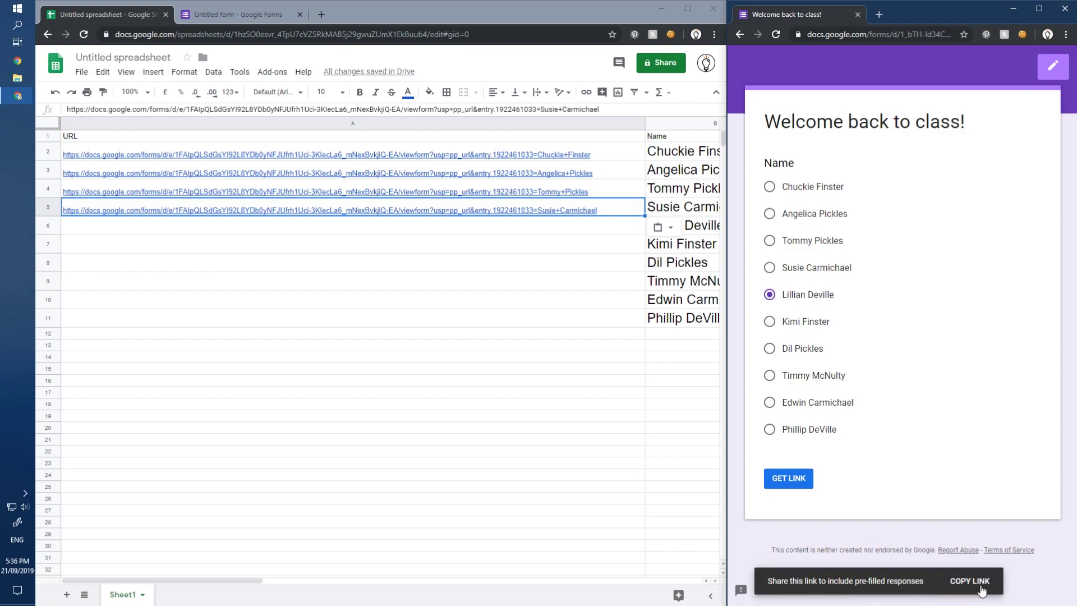
left_click(969, 581)
left_click(568, 229)
key("ctrl+v")
- Paste the next two students' pre-filled links into A7 and A8
left_click(800, 338)
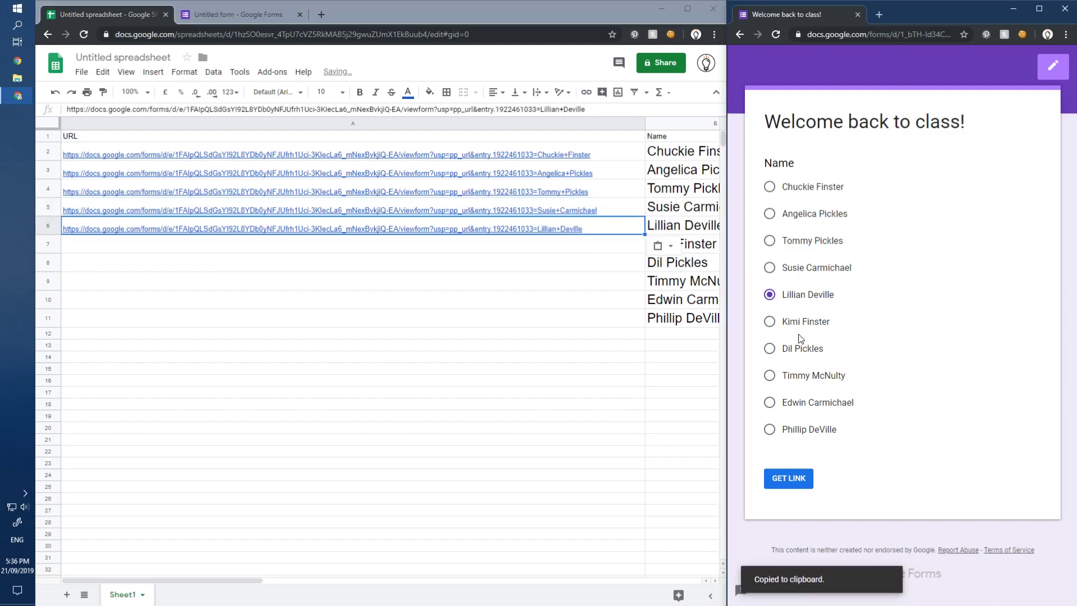
left_click(806, 326)
left_click(802, 479)
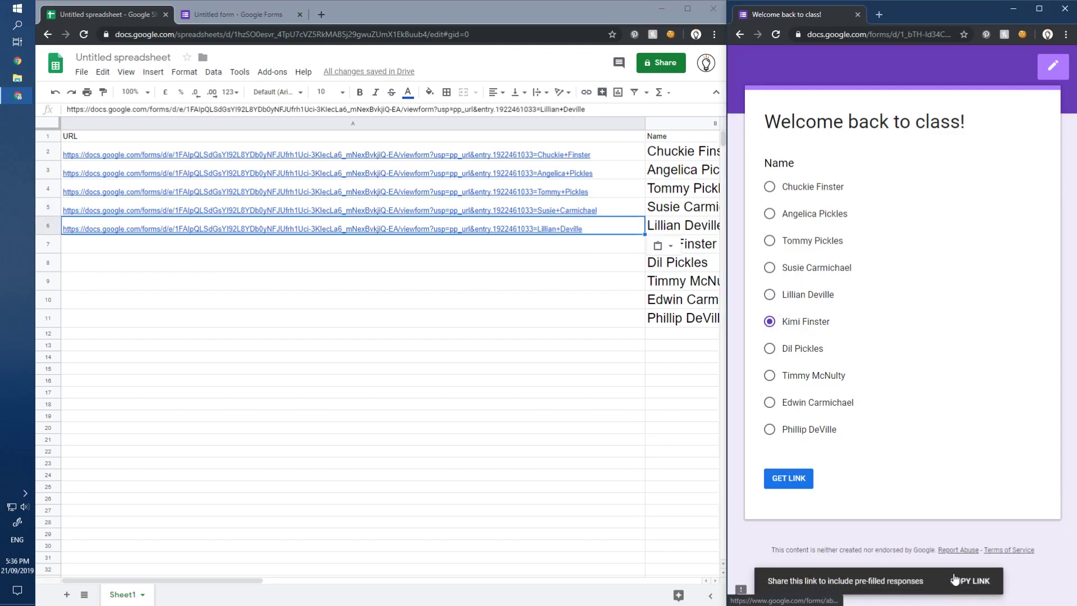
left_click(969, 580)
left_click(553, 245)
key("ctrl+v")
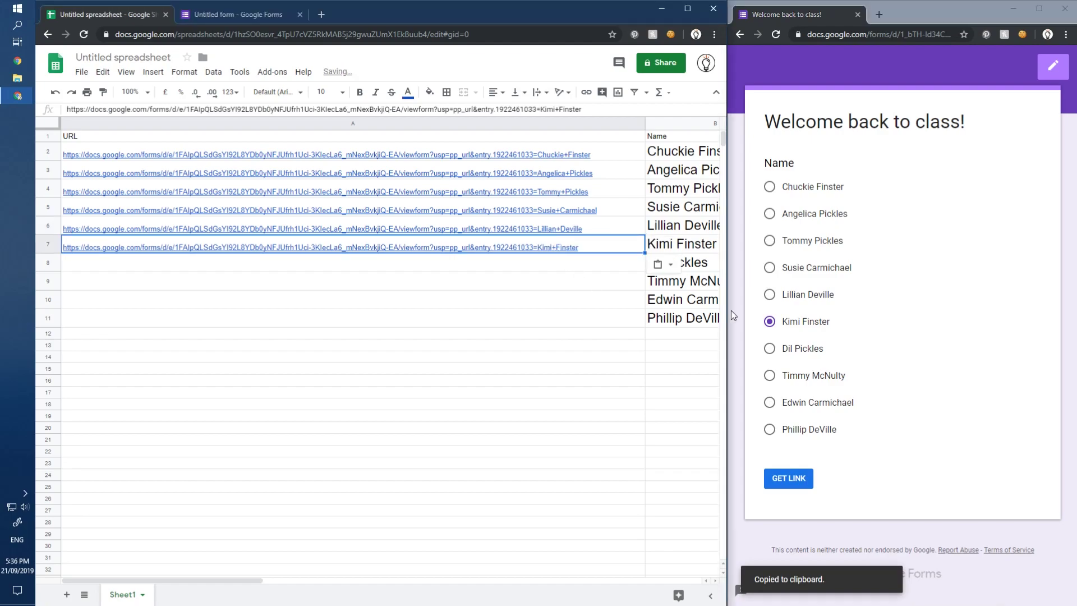
left_click(793, 344)
left_click(791, 478)
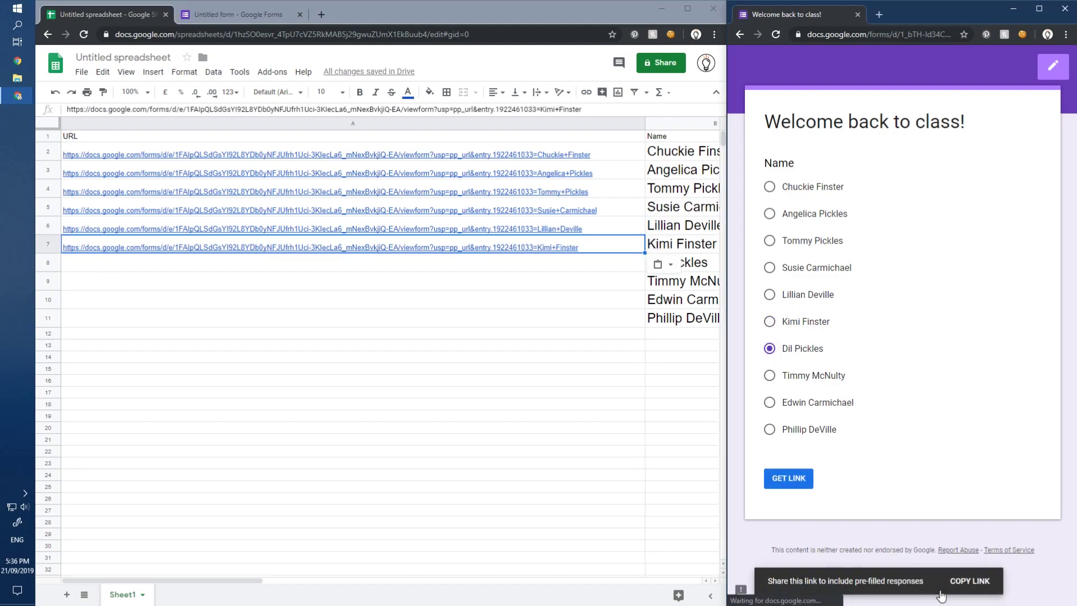
left_click(981, 583)
left_click(609, 263)
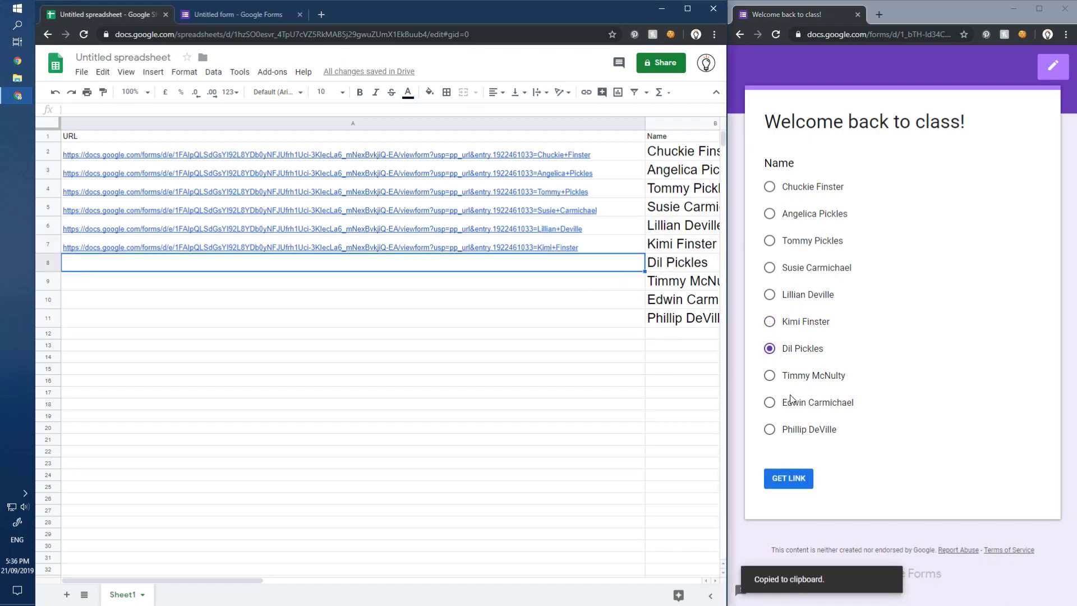
key("ctrl+v")
- Paste the next two students' pre-filled links into A9 and A10
left_click(802, 375)
left_click(791, 477)
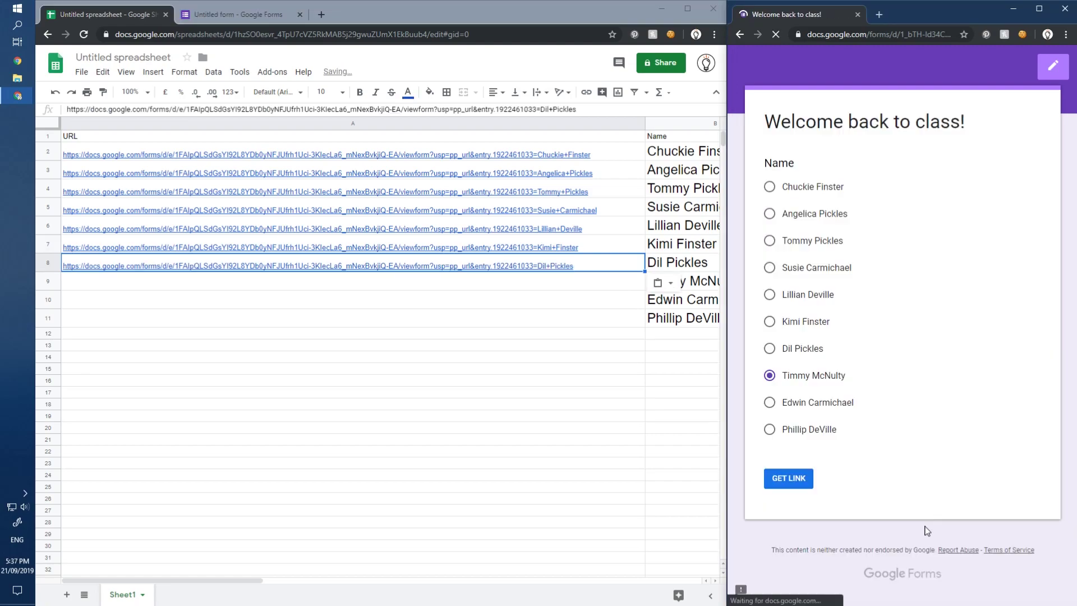
left_click(981, 584)
left_click(616, 283)
key("ctrl+v")
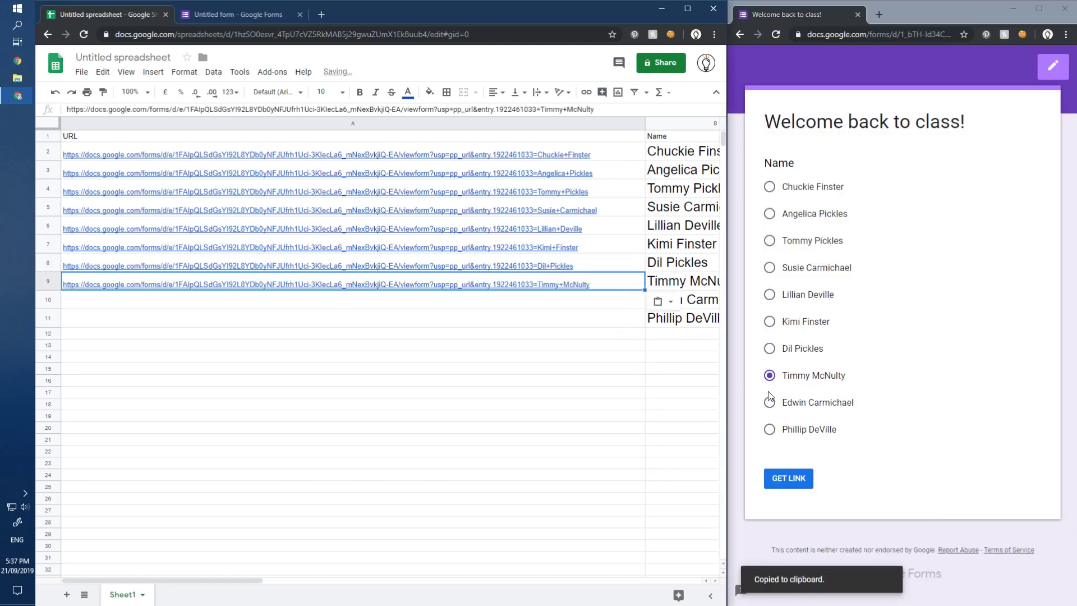
left_click(833, 407)
left_click(791, 480)
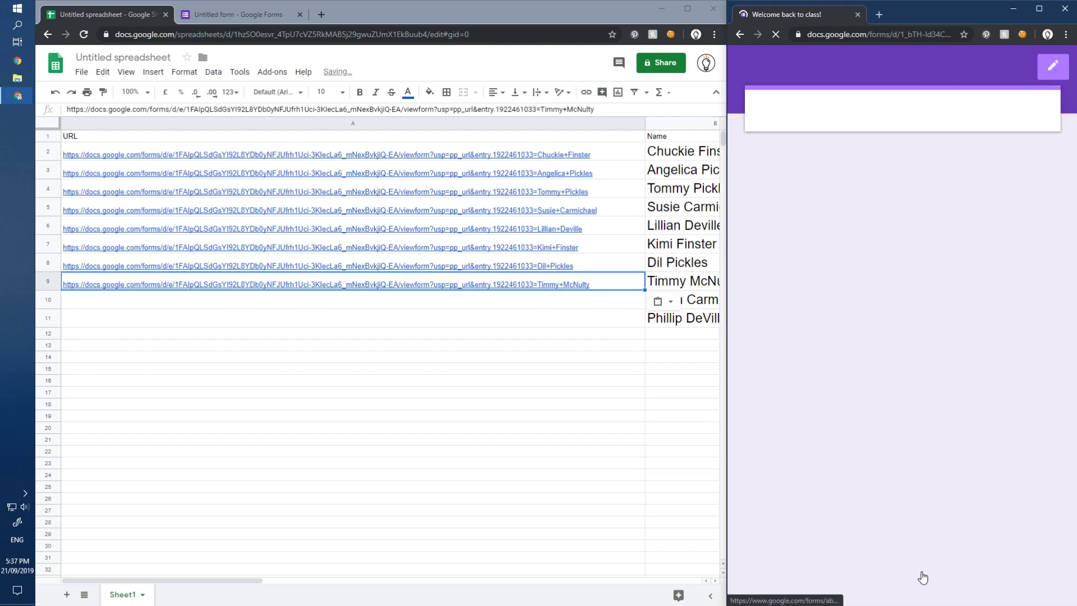
left_click(978, 581)
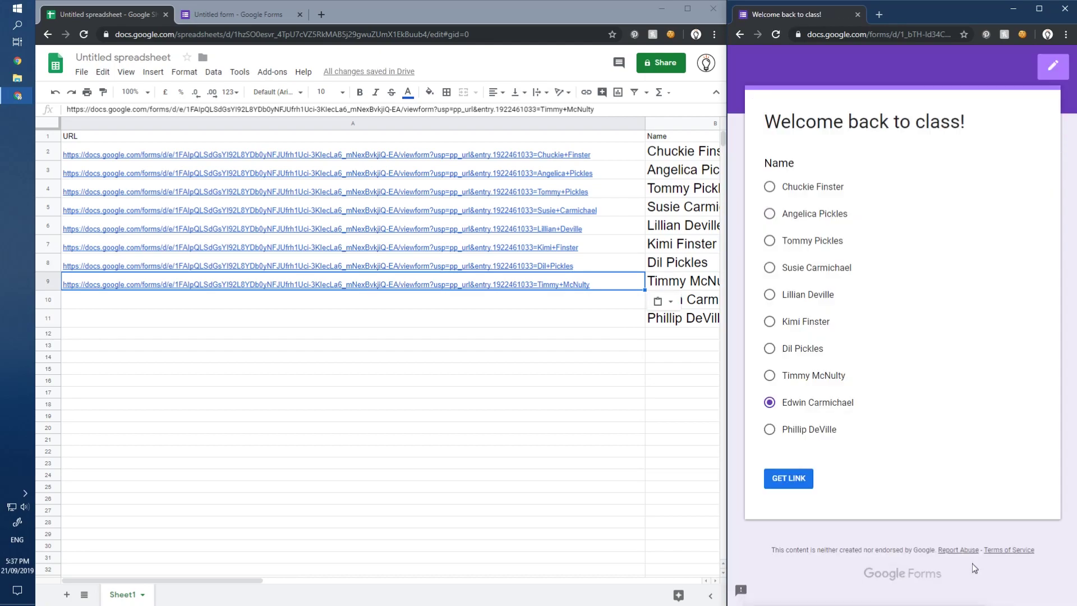
left_click(569, 300)
key("ctrl+v")
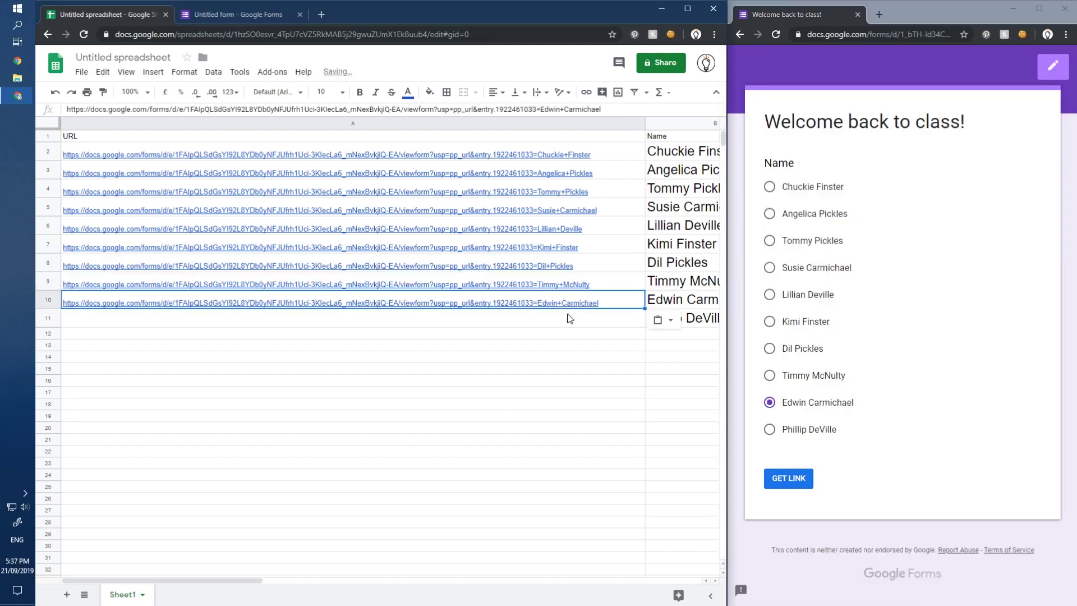
- Paste the last student's pre-filled link into A11
left_click(808, 429)
left_click(794, 477)
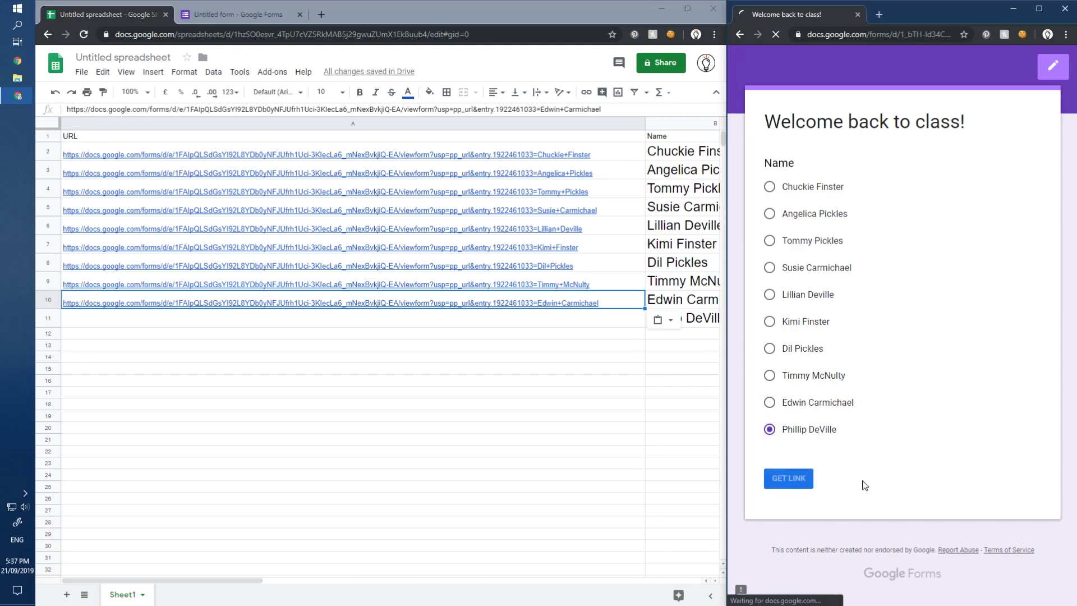
left_click(974, 581)
left_click(590, 320)
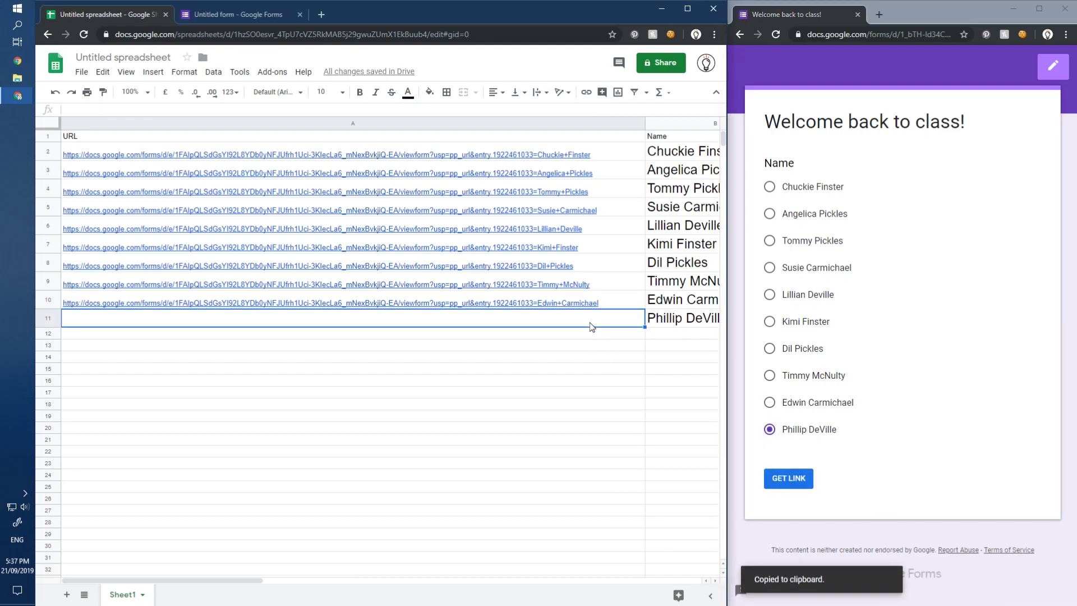
key("ctrl+v")
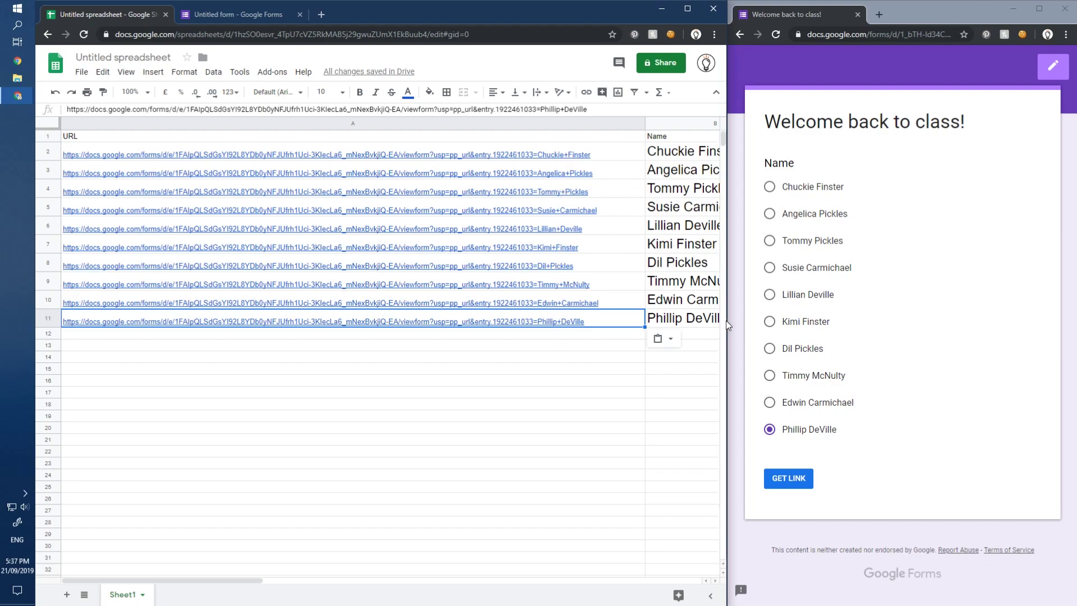
- Merge the form tab into the spreadsheet's window and maximize it
left_click_drag(726, 321, 533, 344)
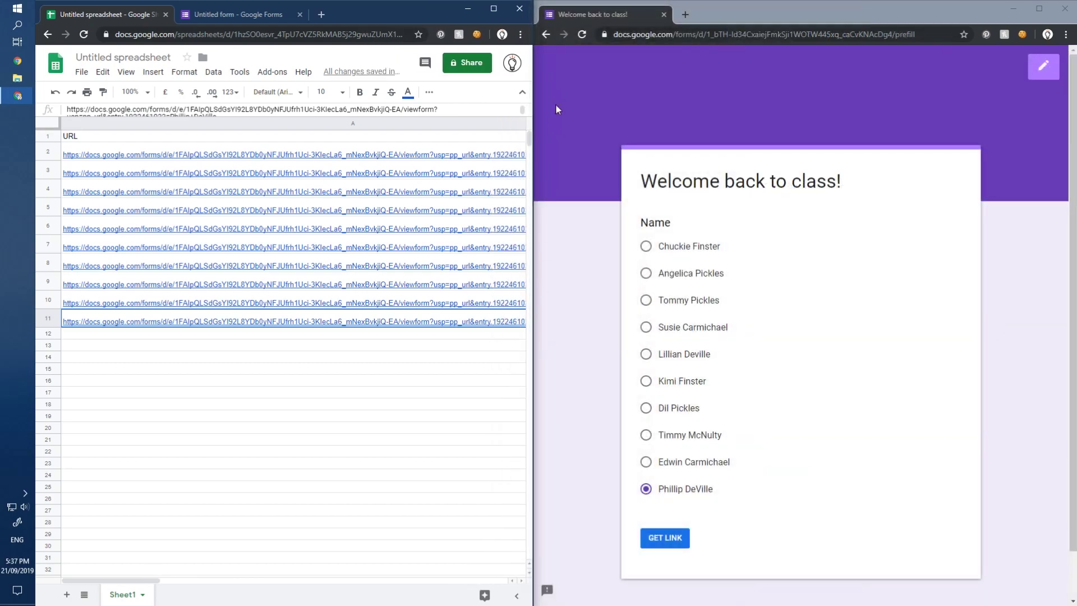
left_click_drag(604, 16, 365, 15)
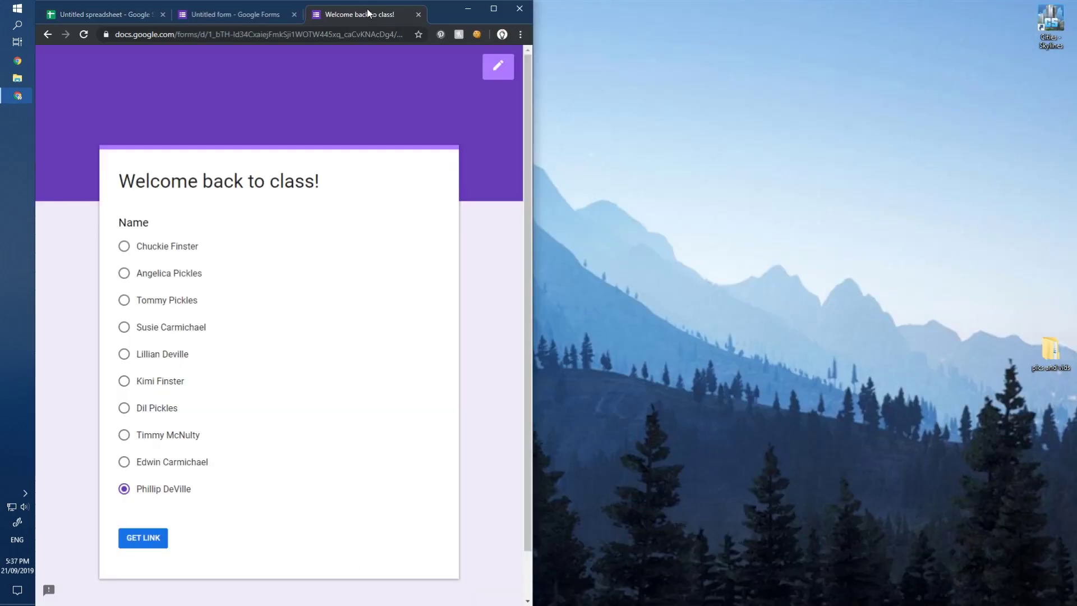
double_click(492, 15)
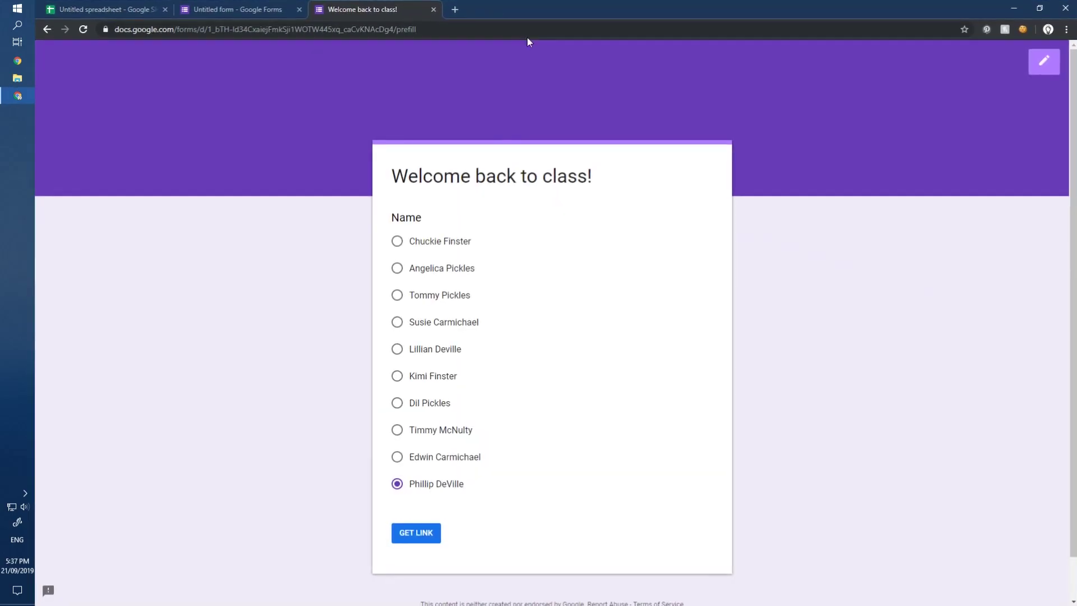
left_click(109, 9)
- Deselect the link column and cycle through the tabs back to the spreadsheet
left_click(470, 416)
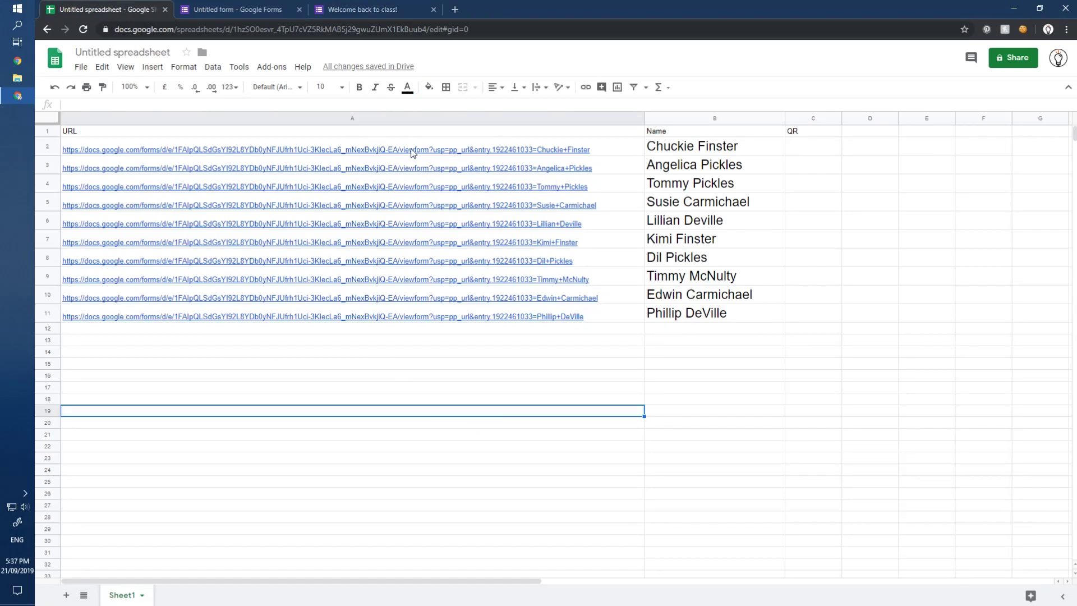
mouse_move(416, 151)
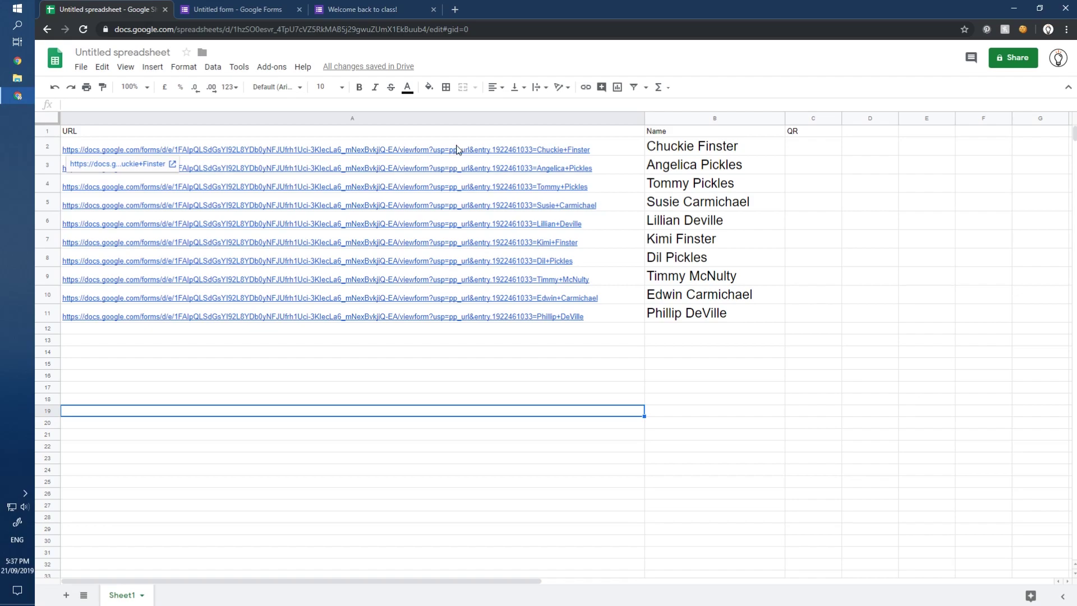
left_click(275, 7)
key("ctrl+Tab")
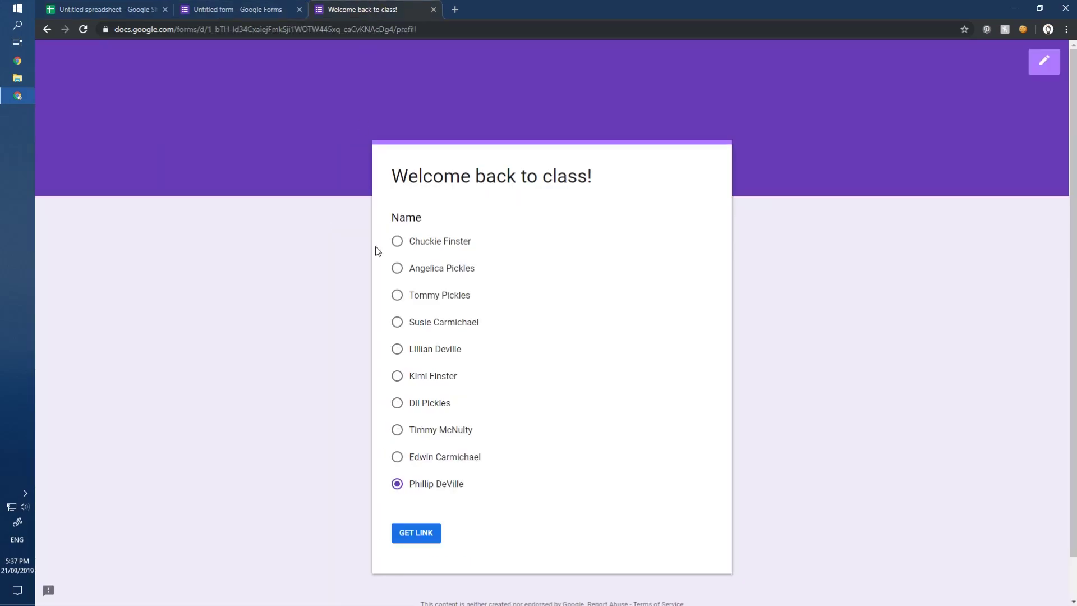
key("ctrl+Tab")
- Replace 'viewform' with 'formResponse' in A2's link, then open it to record a test response
left_click(445, 149)
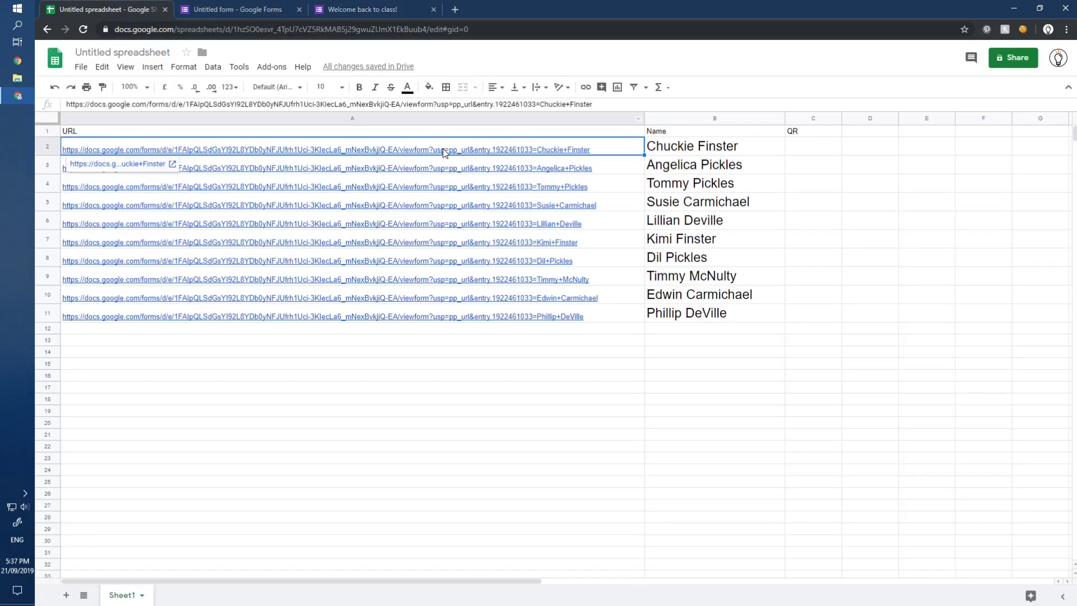
double_click(403, 104)
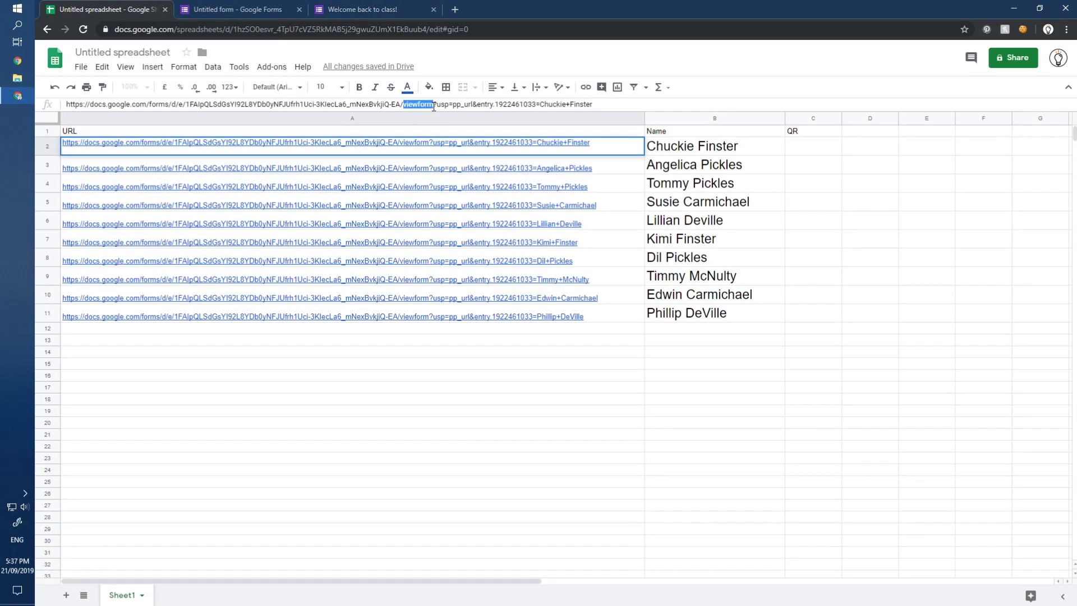
type("formResponse")
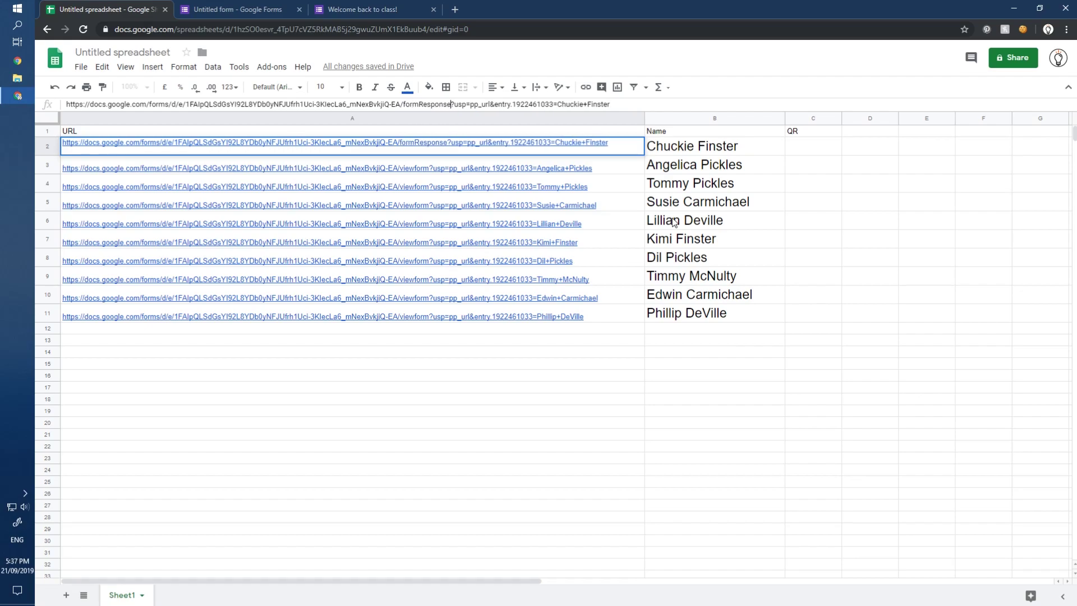
key("Return")
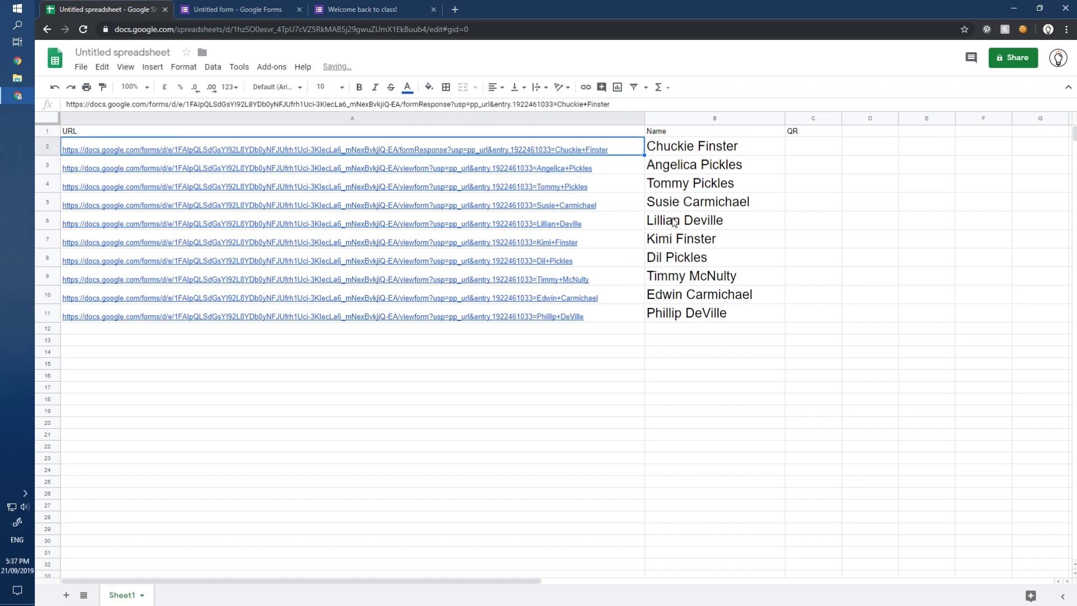
left_click(139, 168)
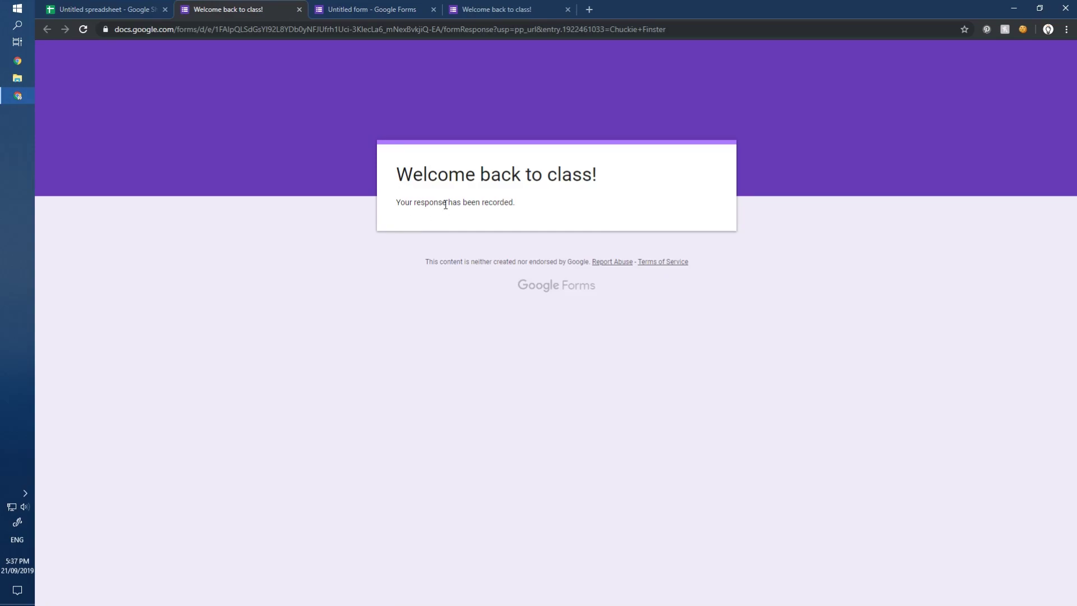
middle_click(236, 5)
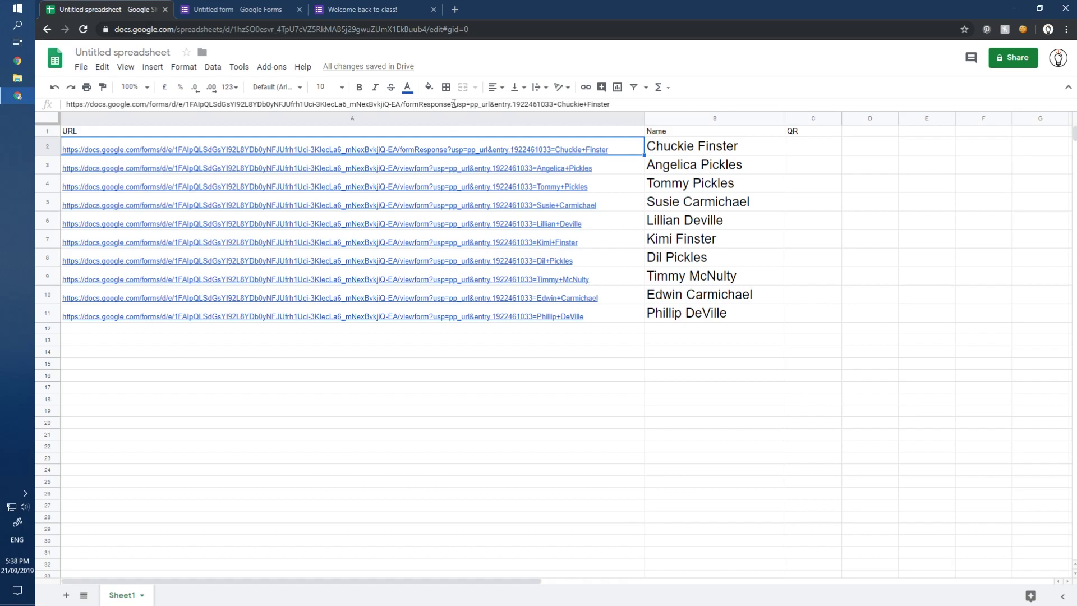
- Delete usp=pp_url& from A2's link so formResponse? leads straight into the entry value
left_click(631, 102)
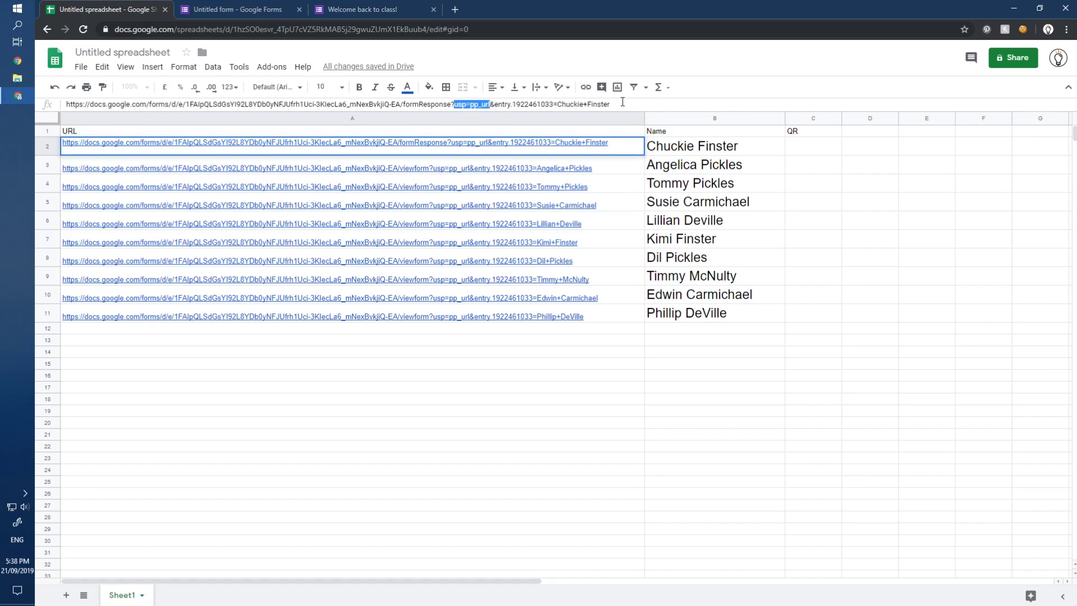
key("BackSpace")
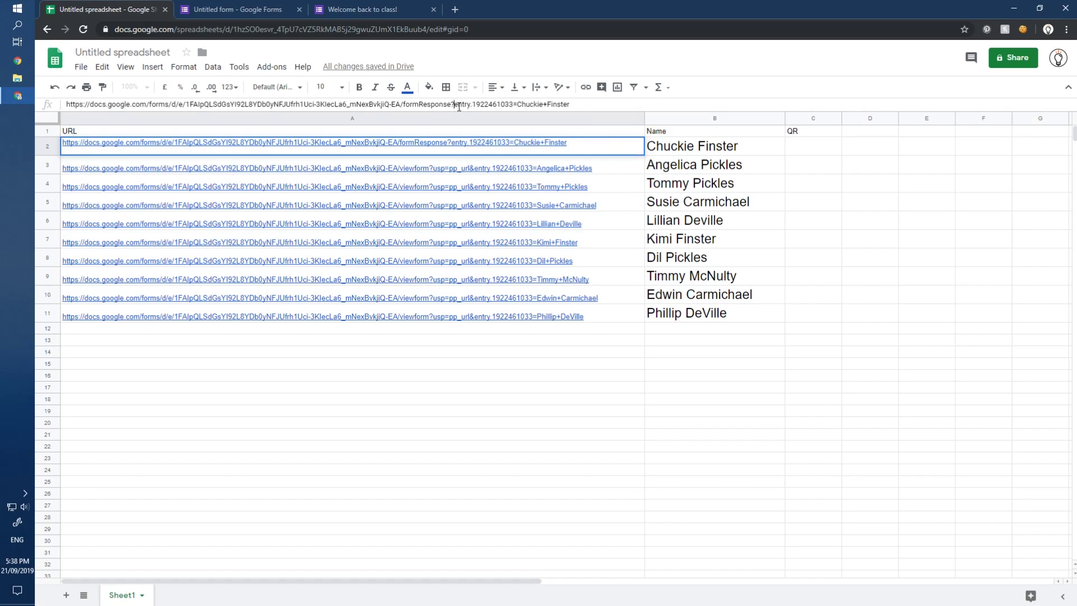
key("Return")
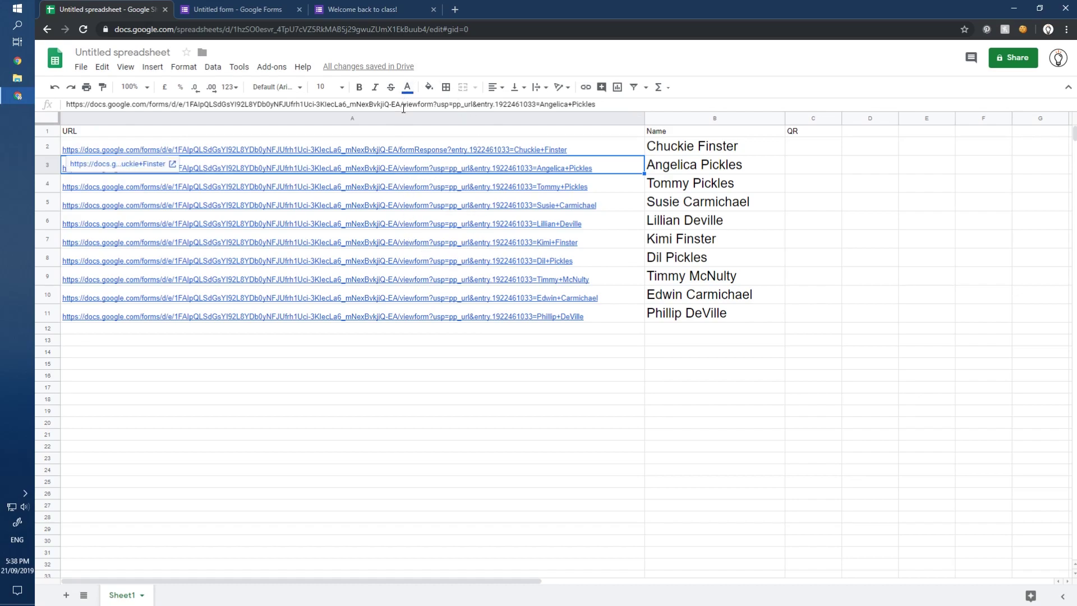
- Select viewform?usp=pp_url in A3's link, leave the cell unchanged, and bring up Find
left_click_drag(403, 105, 472, 104)
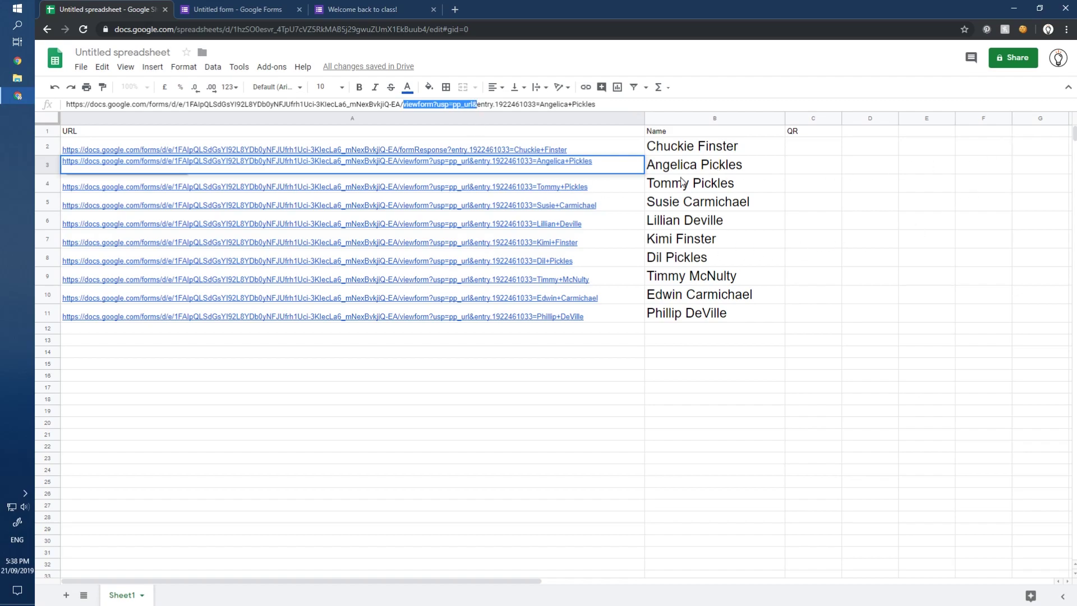
key("Return")
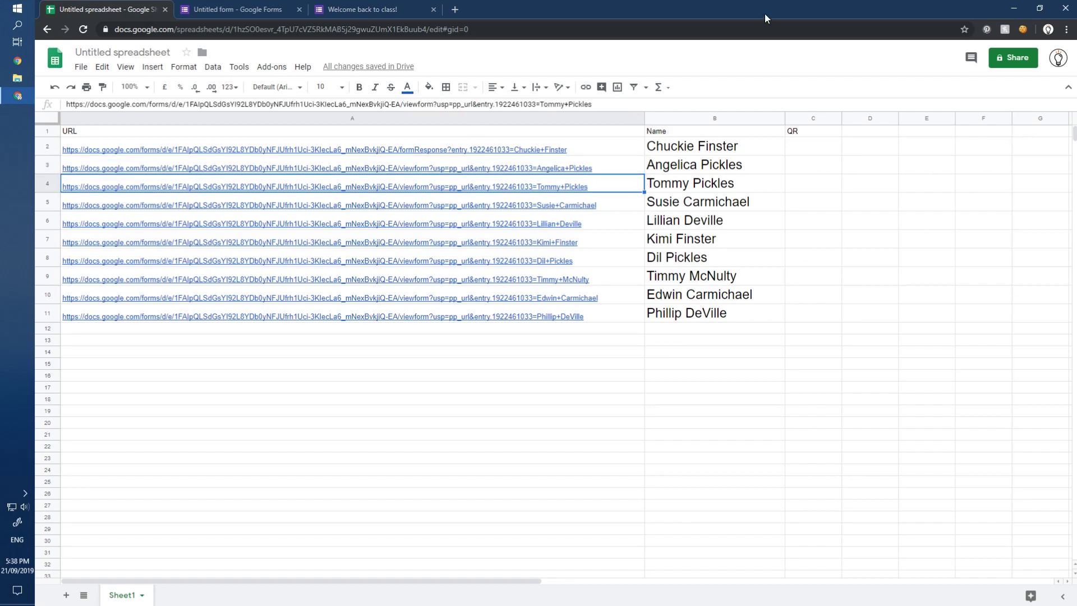
key("ctrl+f")
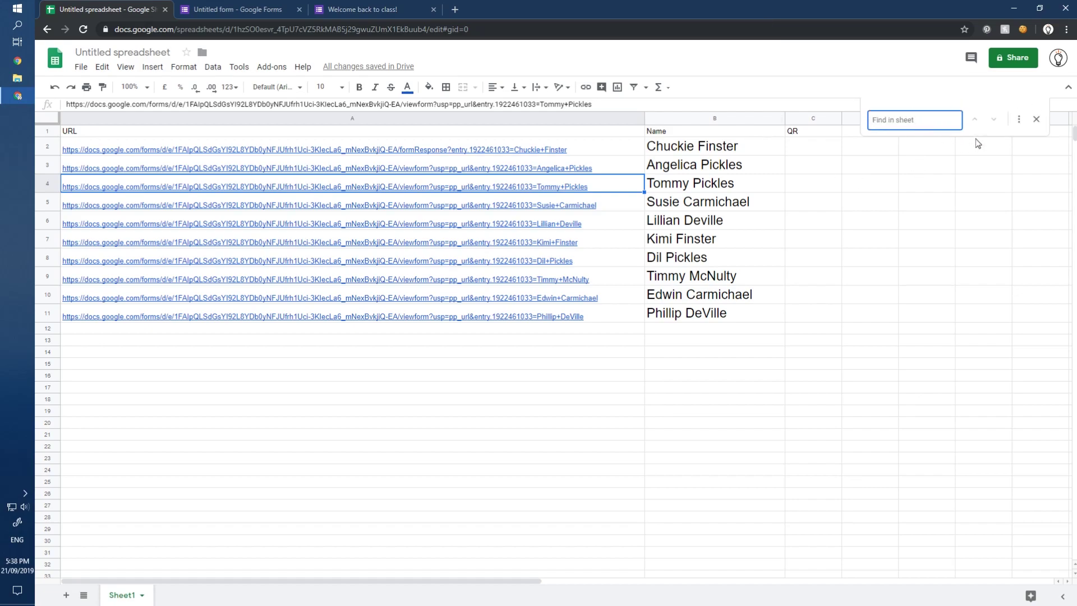
- Replace all 9 occurrences of viewform?usp=pp_url& with formRepsonse? in links A3 to A11
left_click(1018, 119)
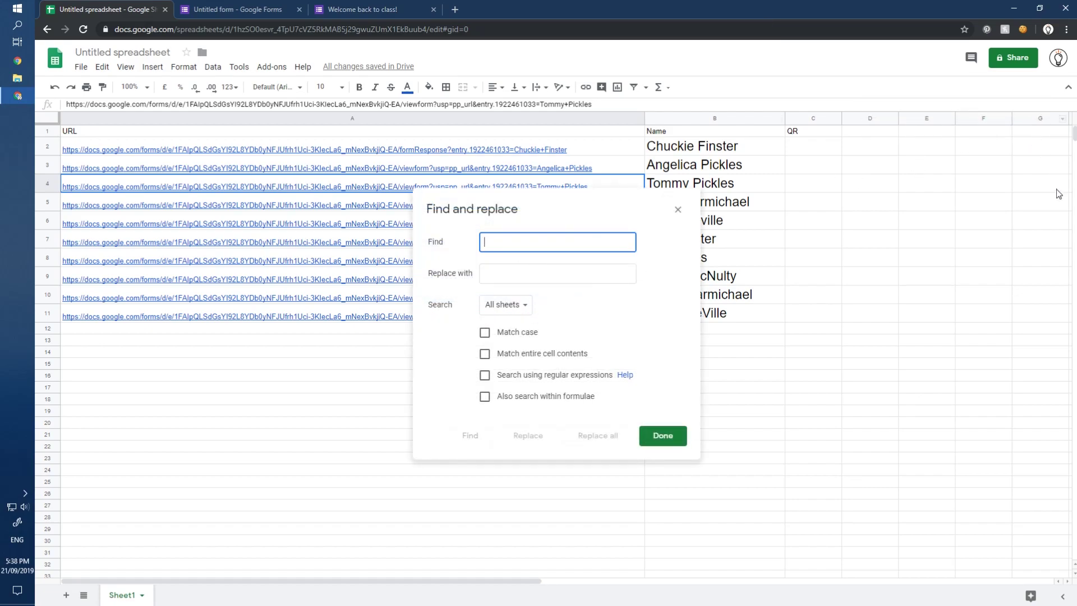
type("viewform?usp=pp_url&")
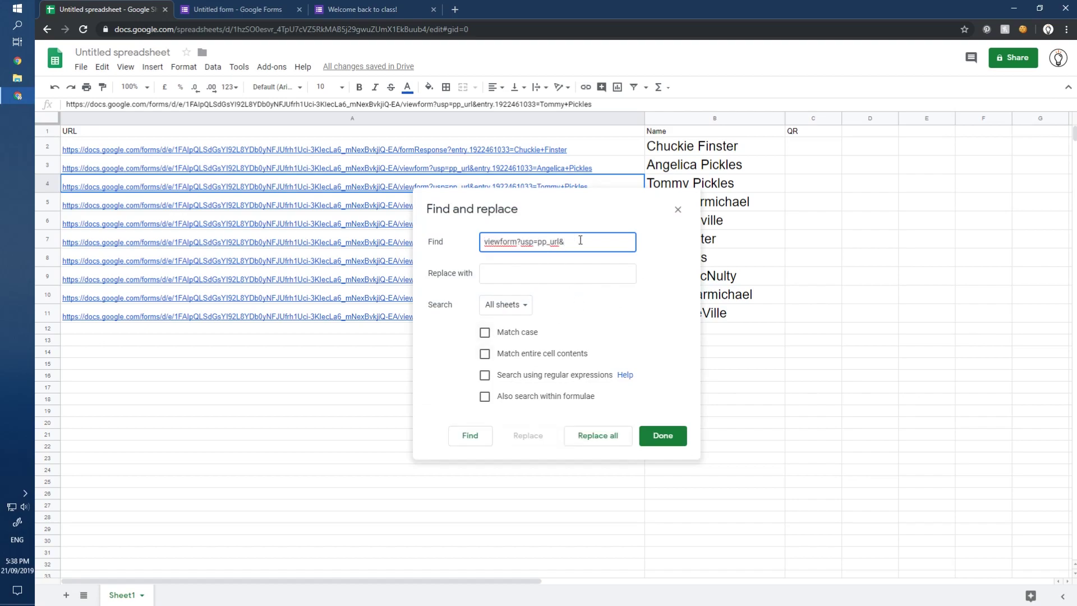
left_click(533, 269)
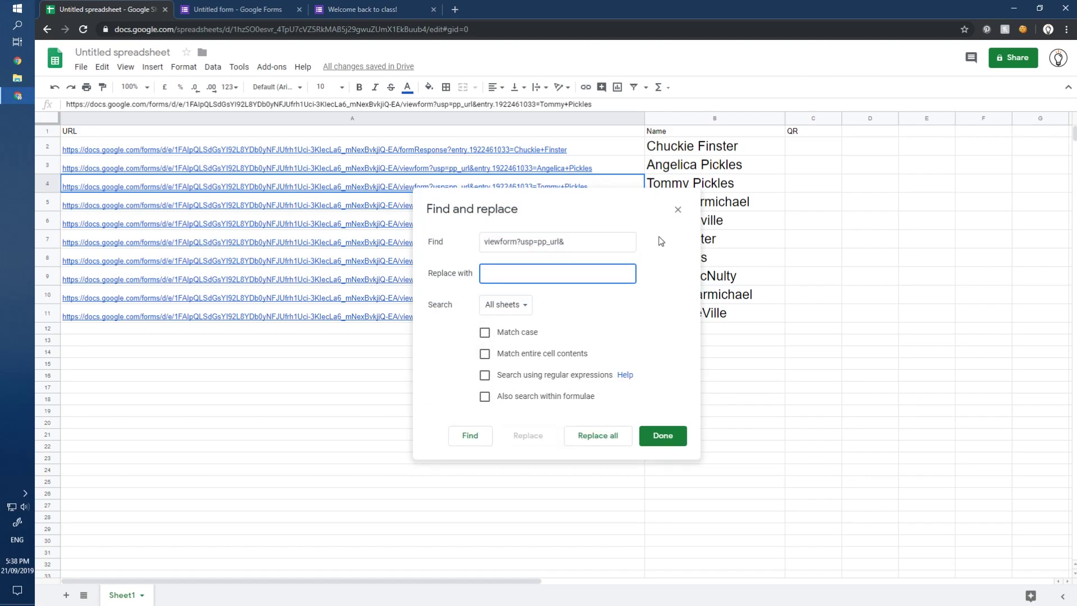
type("formRepsonse?")
left_click(601, 439)
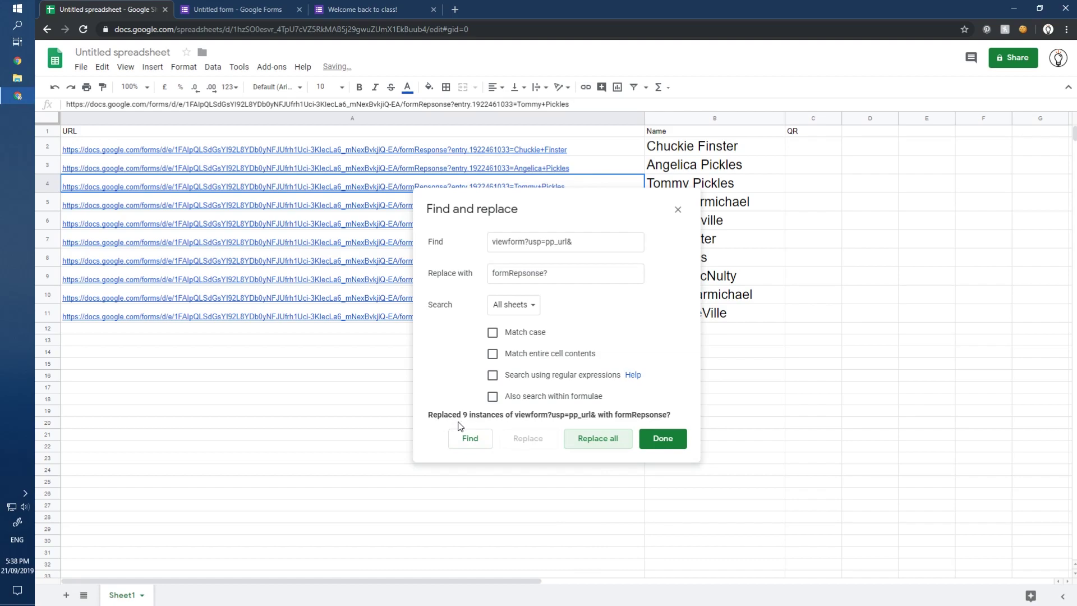
left_click_drag(477, 217, 702, 181)
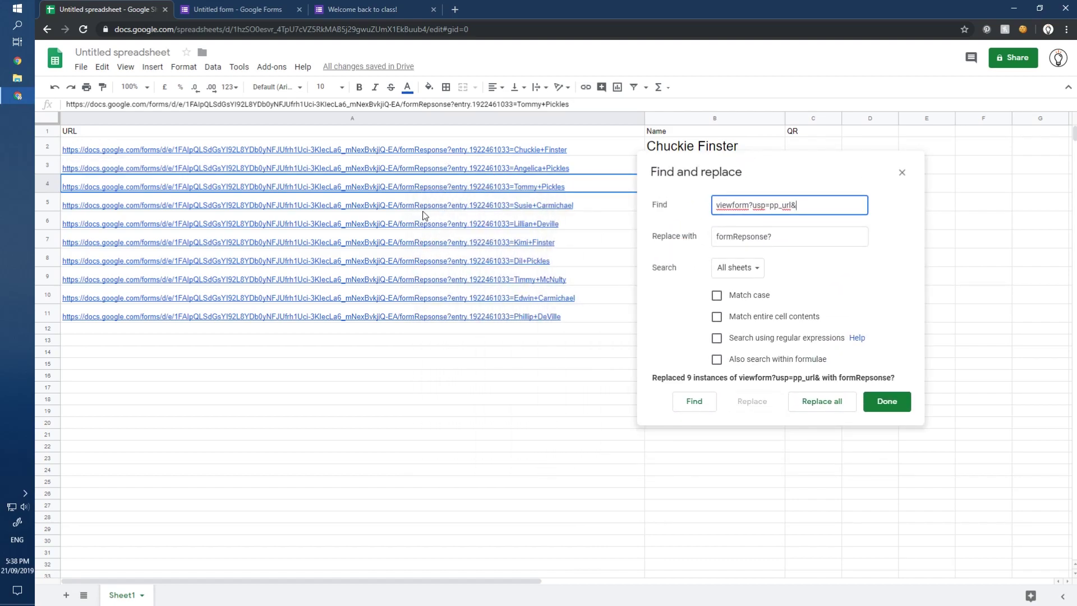
left_click(889, 402)
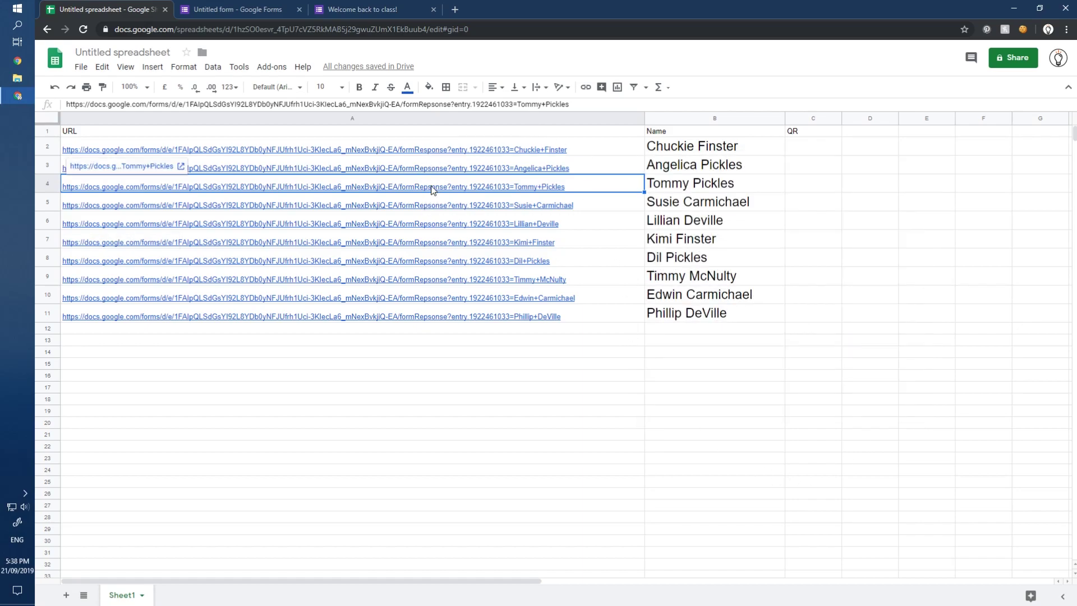
- Test Tommy Pickles's edited link, which shows a resource-unavailable page, then select A3
left_click(154, 169)
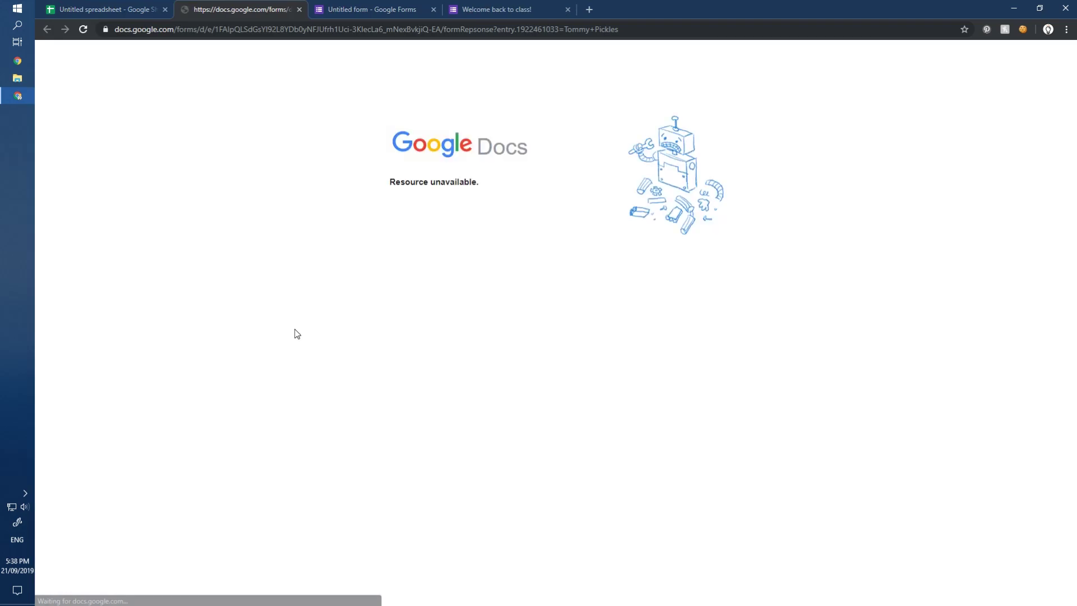
key("ctrl+w")
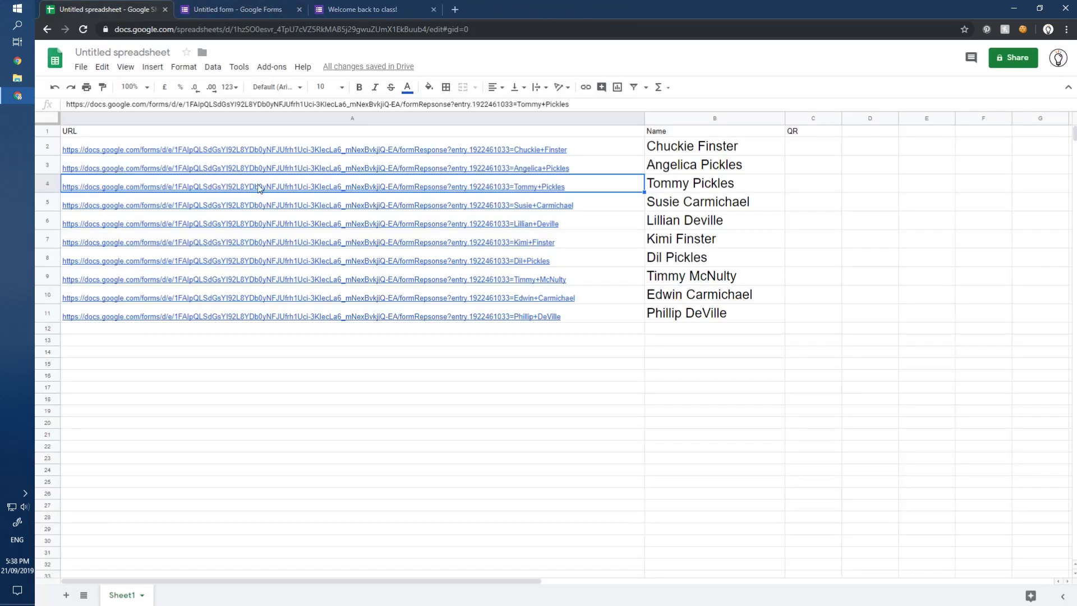
mouse_move(397, 250)
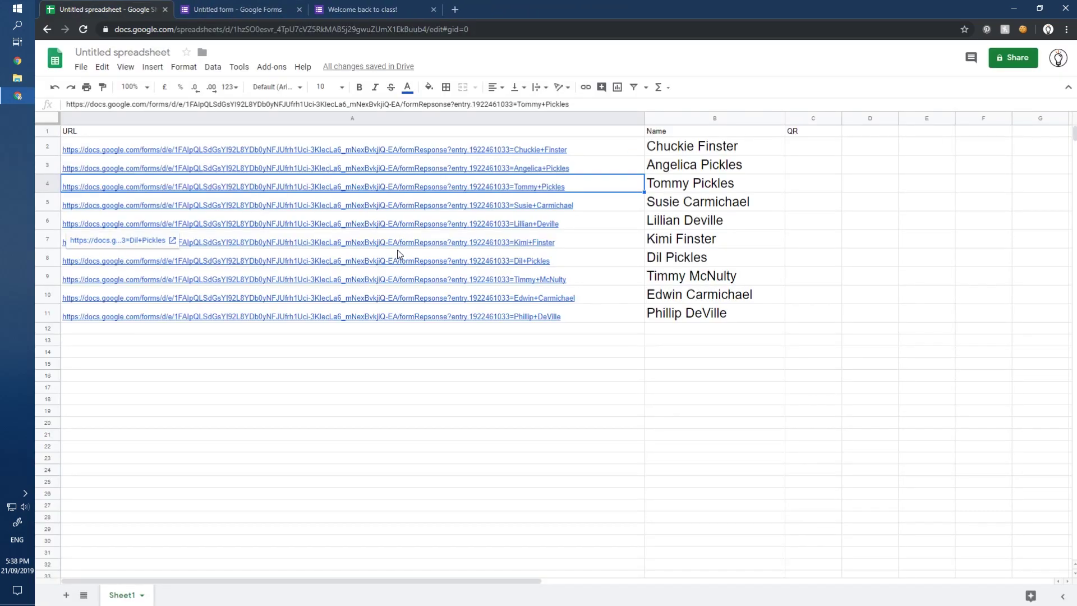
left_click(432, 171)
- Replace every formRepsonse with formResponse across the student links
key("ctrl+f")
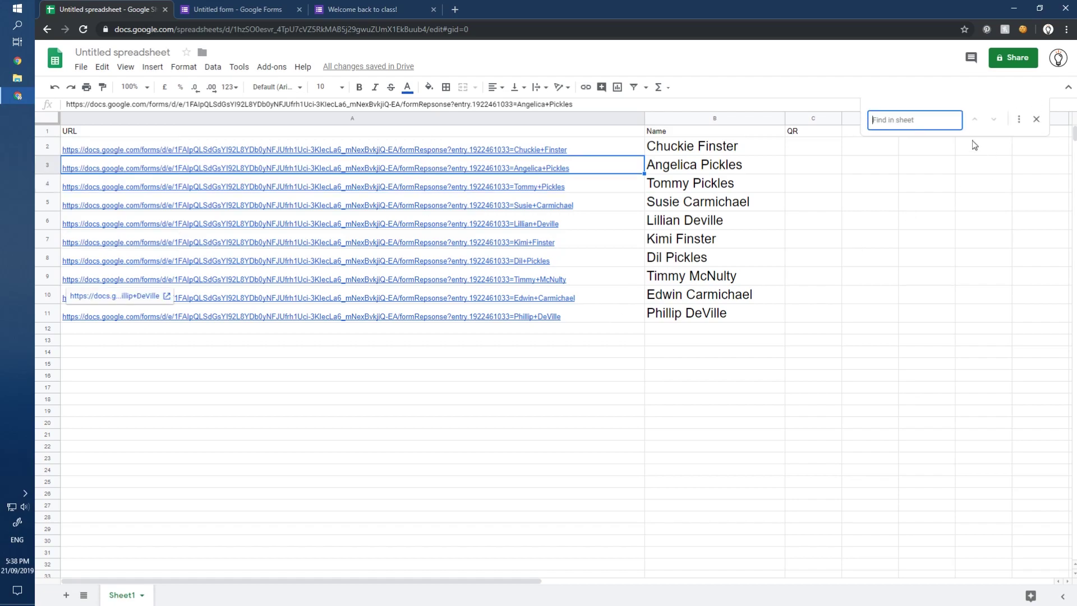
left_click(1017, 107)
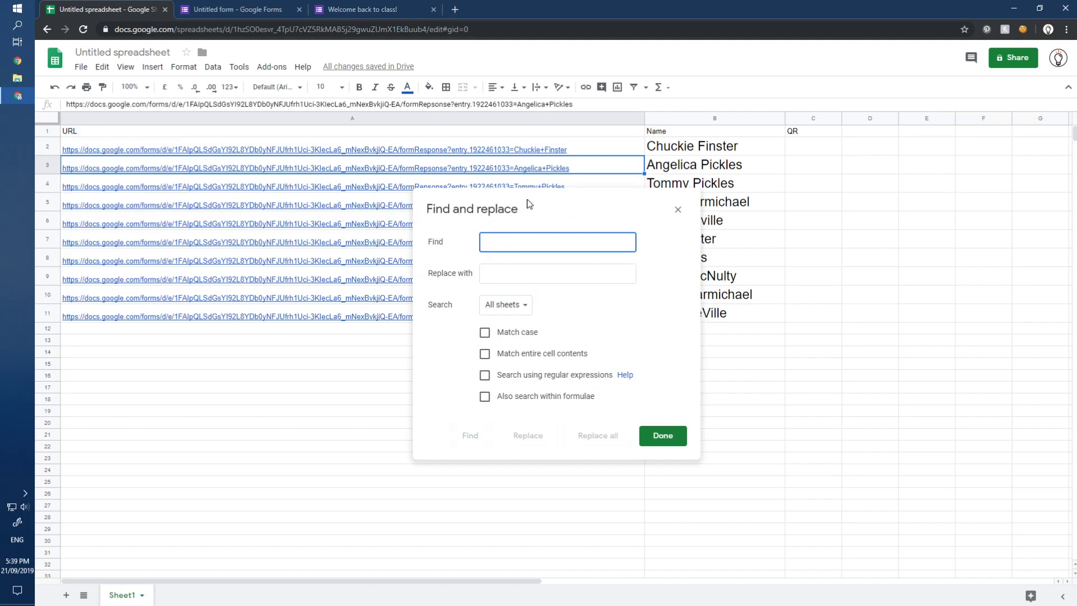
type("form")
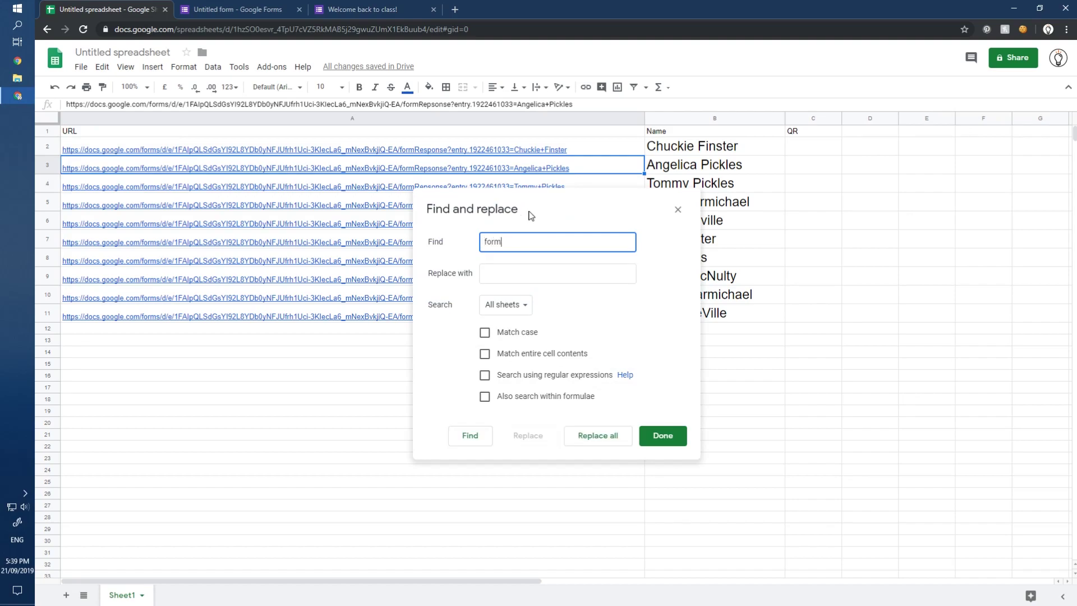
type("Repsonse")
key("Tab")
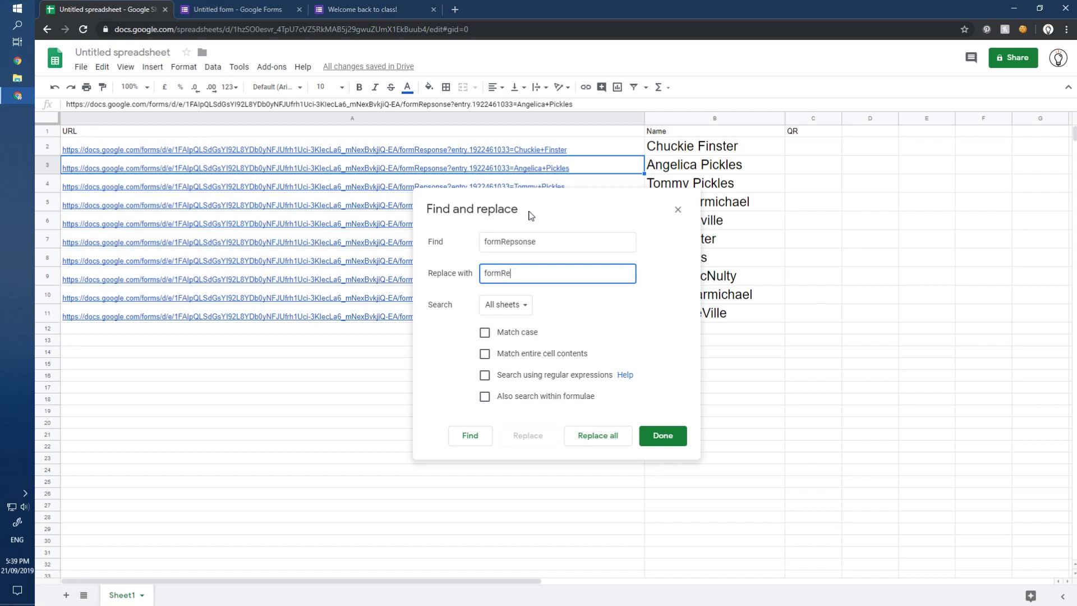
left_click(595, 437)
- Open Kimi Finster's corrected link in A7 to record a response, then go to the form editor
left_click(649, 443)
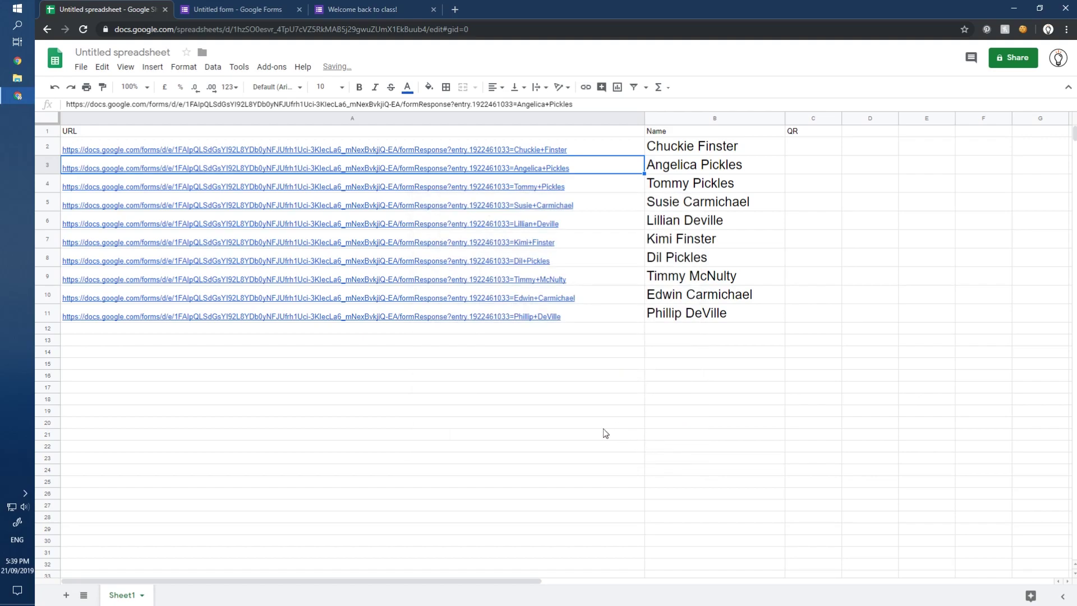
left_click(557, 246)
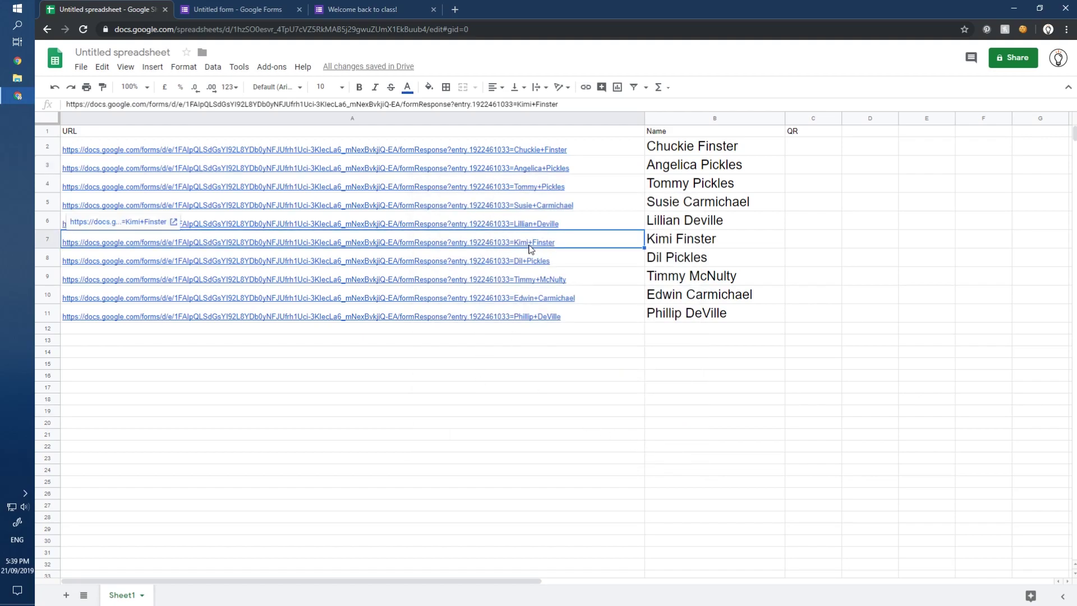
left_click(161, 225)
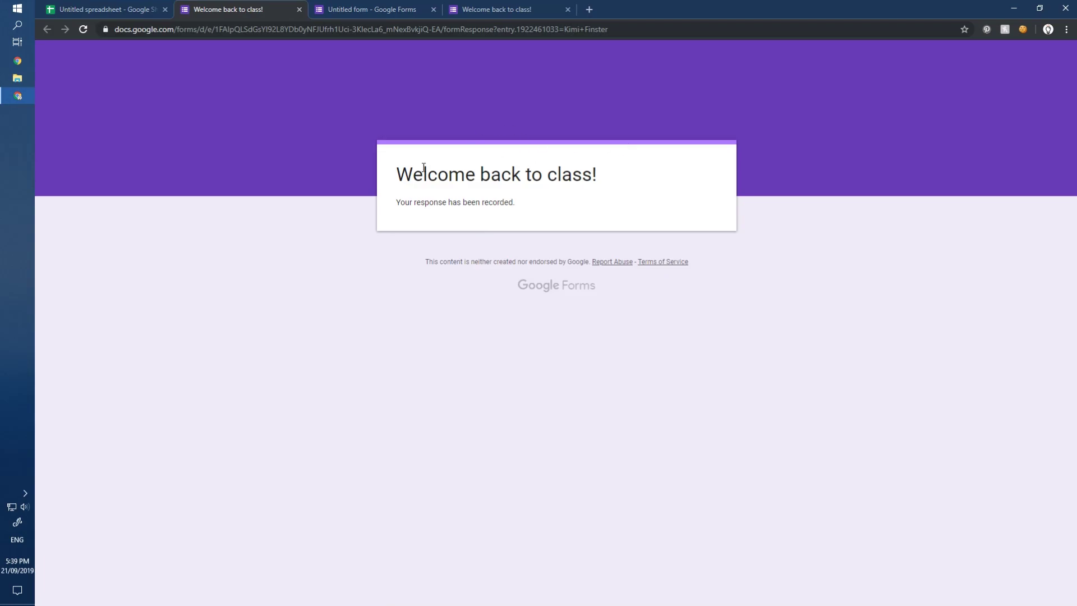
middle_click(247, 7)
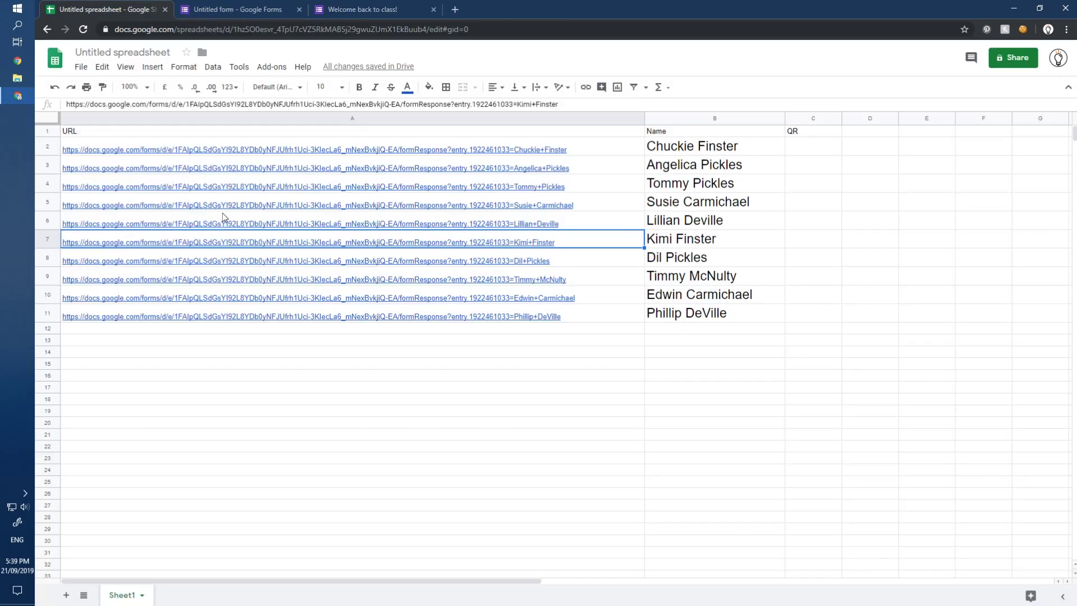
left_click(255, 7)
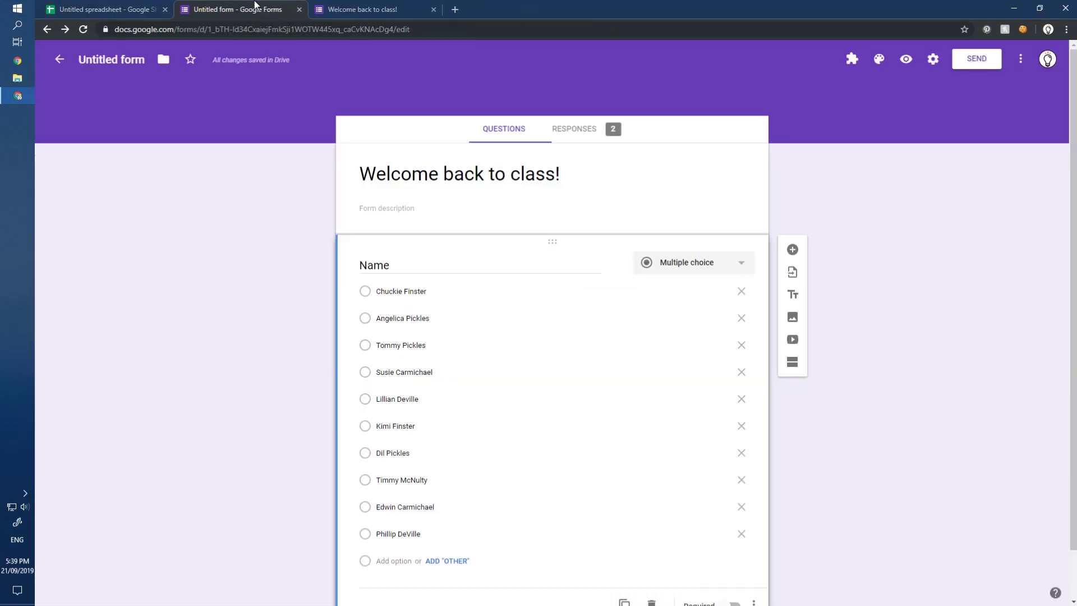
- View individual responses, confirming response 2 is Kimi Finster, then go back to the spreadsheet
left_click(596, 131)
left_click(446, 194)
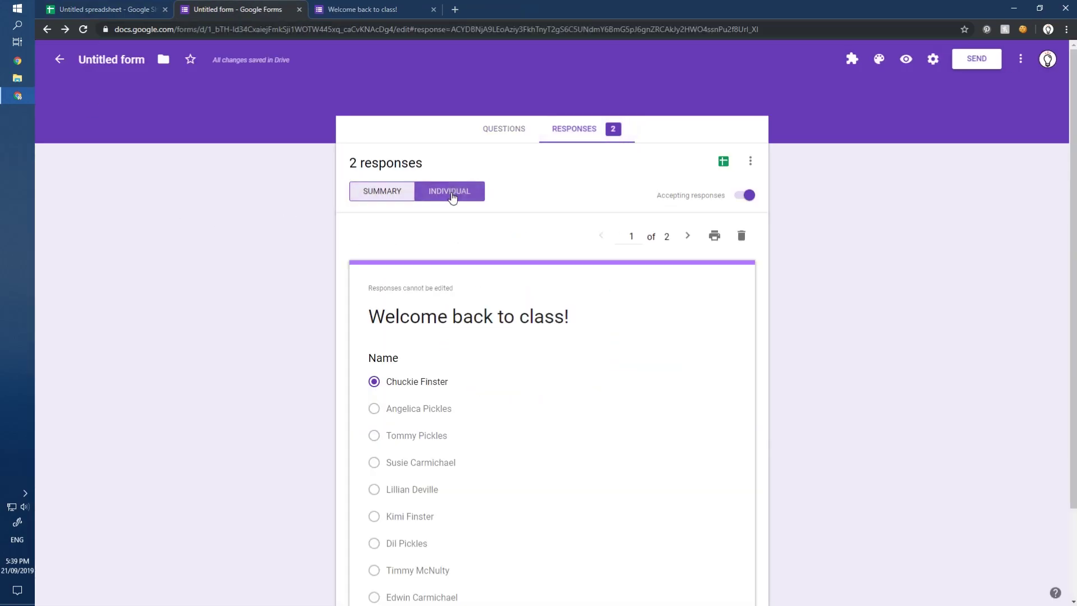
scroll(413, 273, "down", 1)
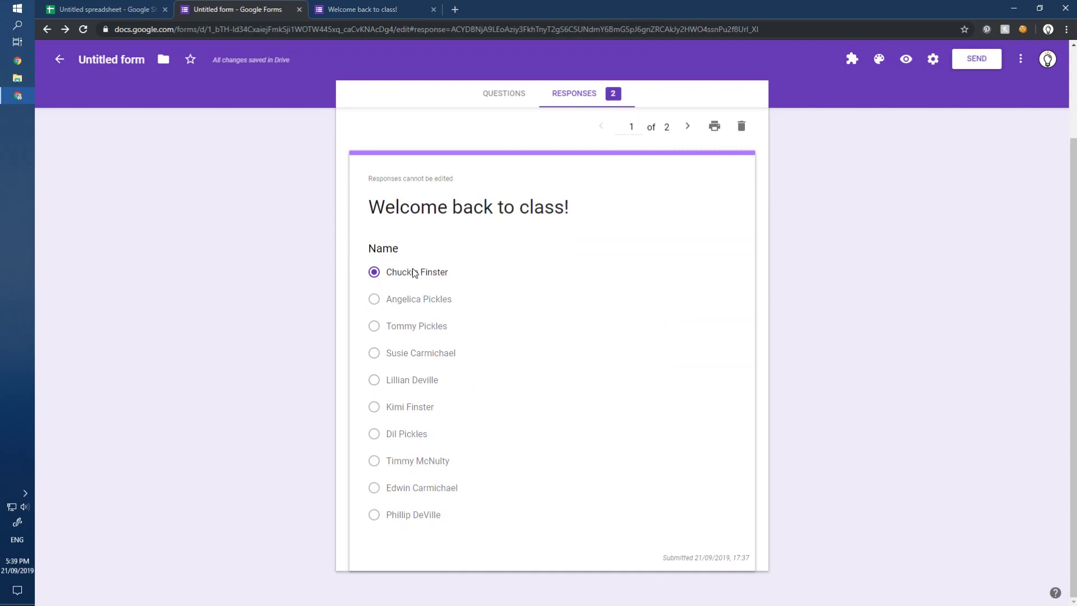
left_click(686, 127)
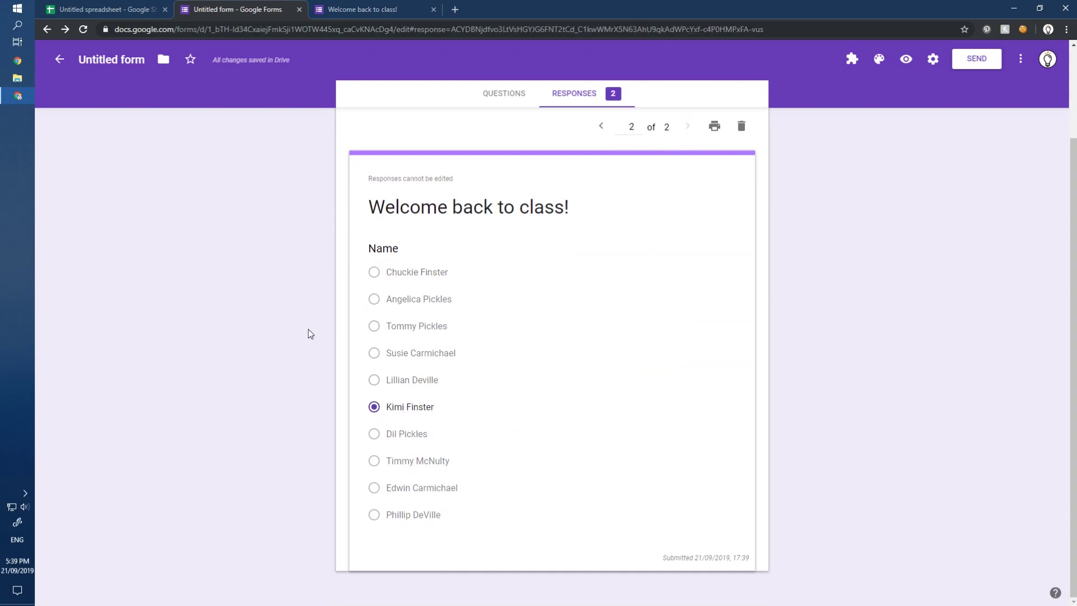
scroll(353, 273, "up", 2)
key("ctrl+shift+Tab")
- Drag column A's border left, select C2, and bring up the Google Charts QR Codes page
left_click(593, 379)
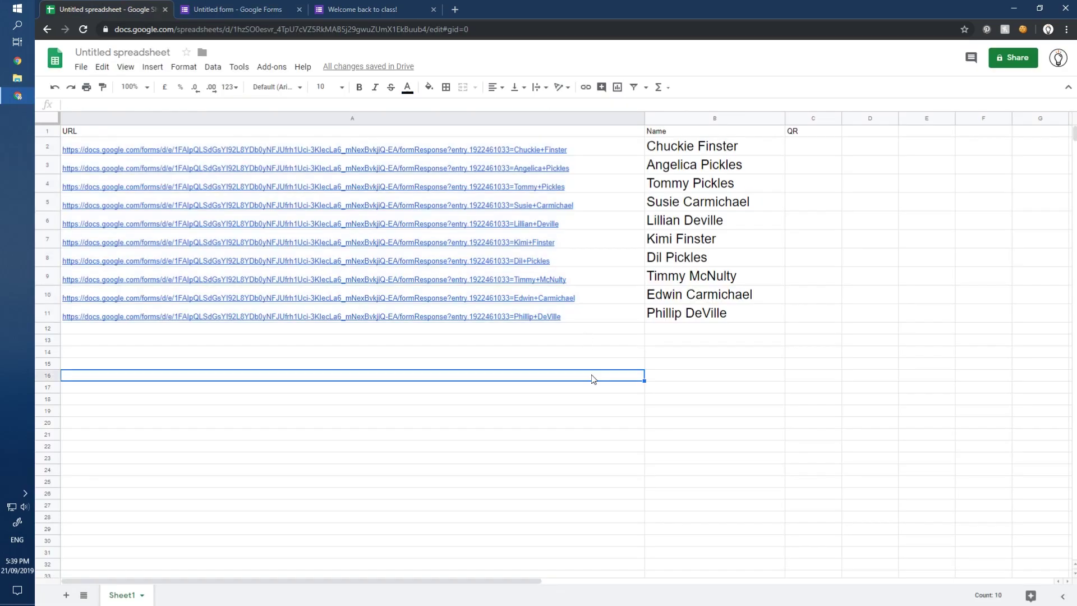
left_click(338, 203)
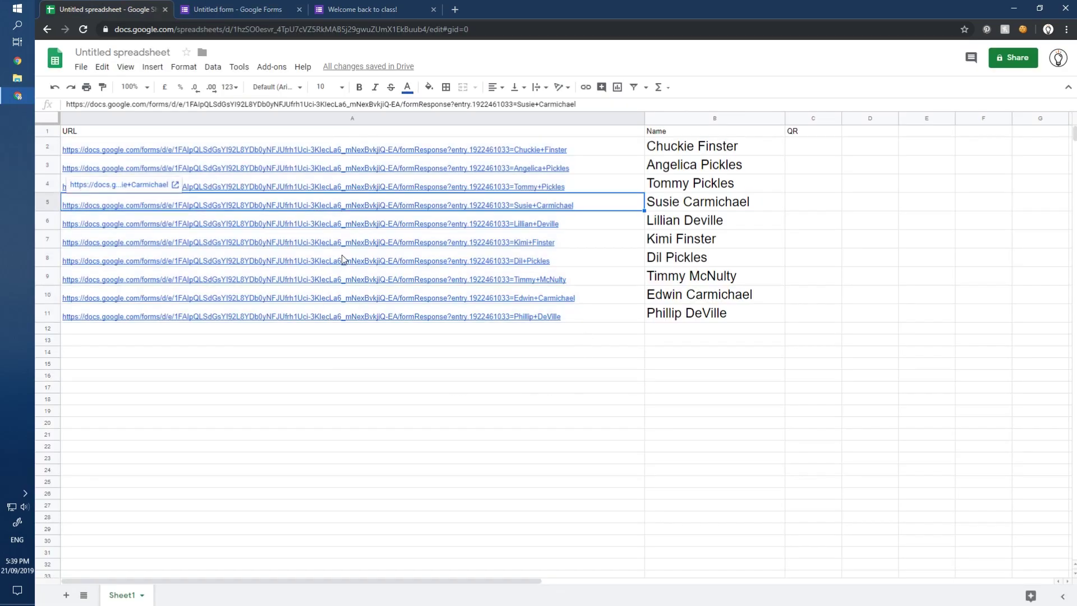
left_click(290, 390)
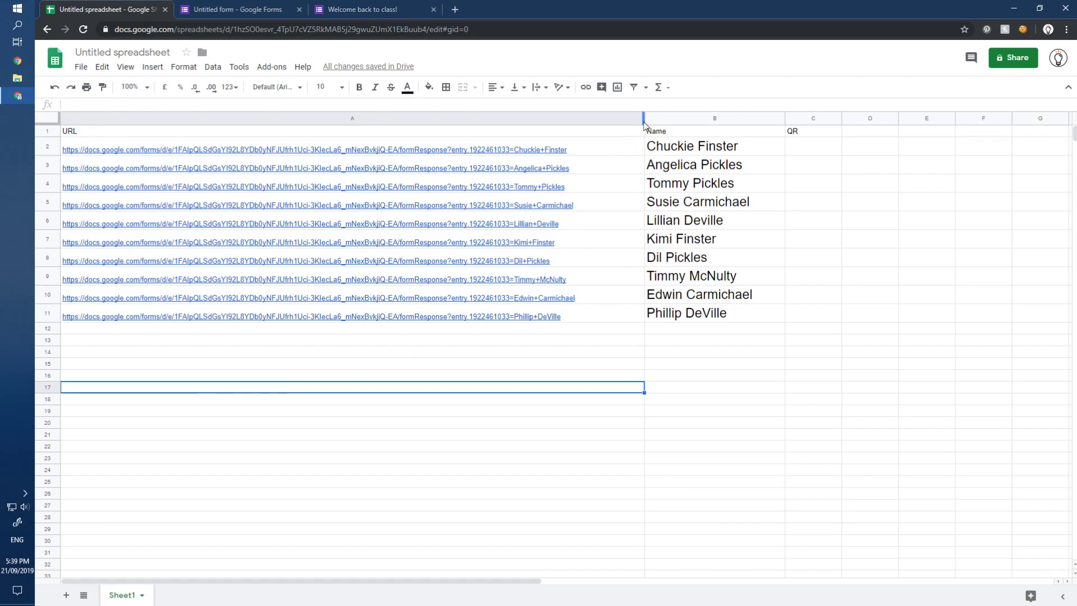
left_click_drag(645, 118, 596, 118)
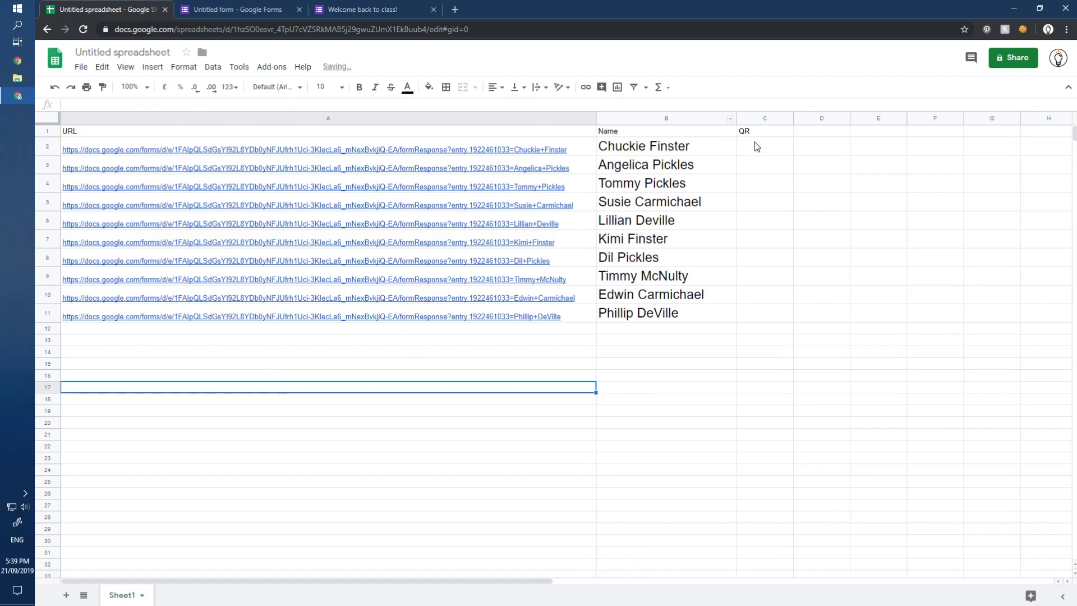
left_click_drag(757, 147, 753, 315)
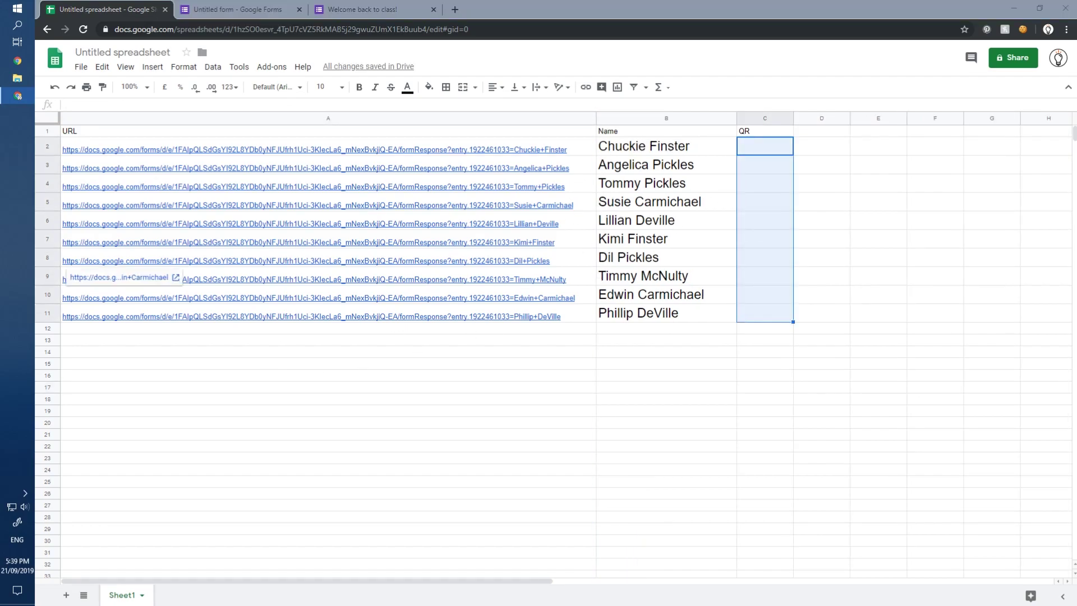
left_click(779, 153)
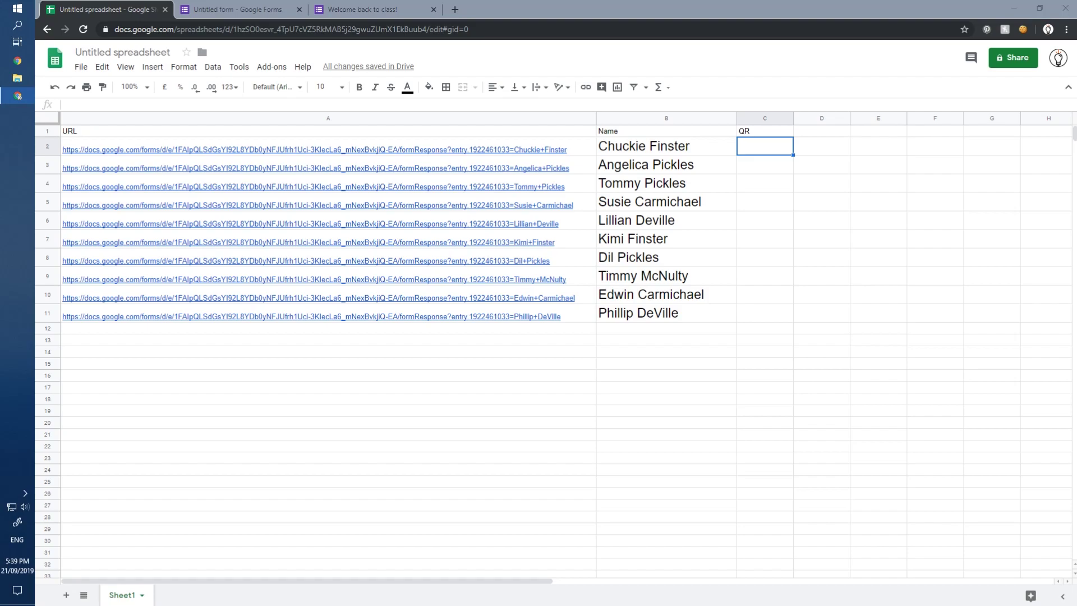
key("super+shift+Left")
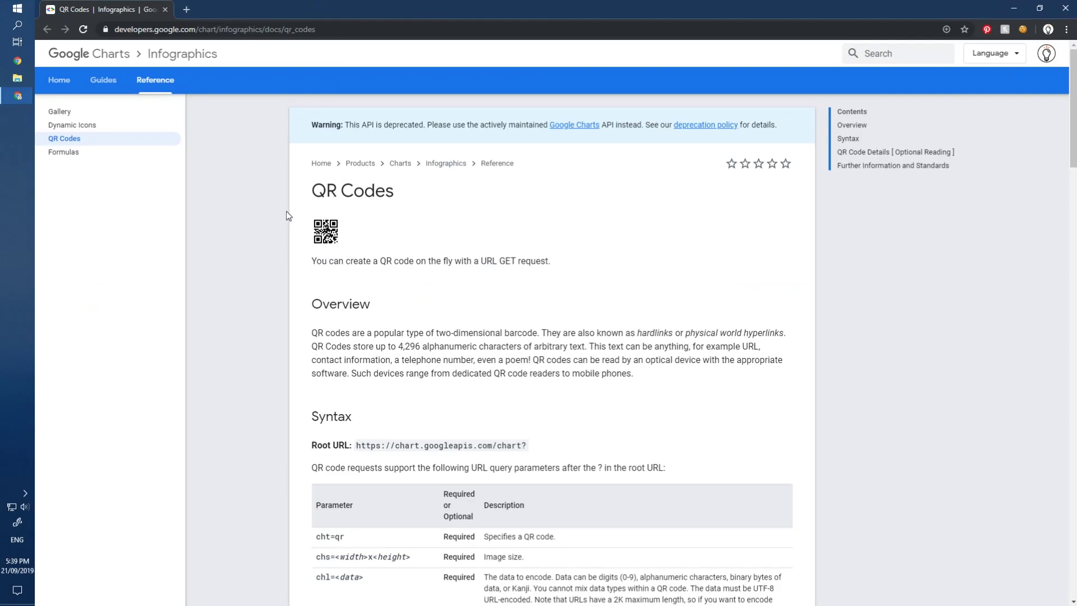
left_click_drag(381, 261, 497, 262)
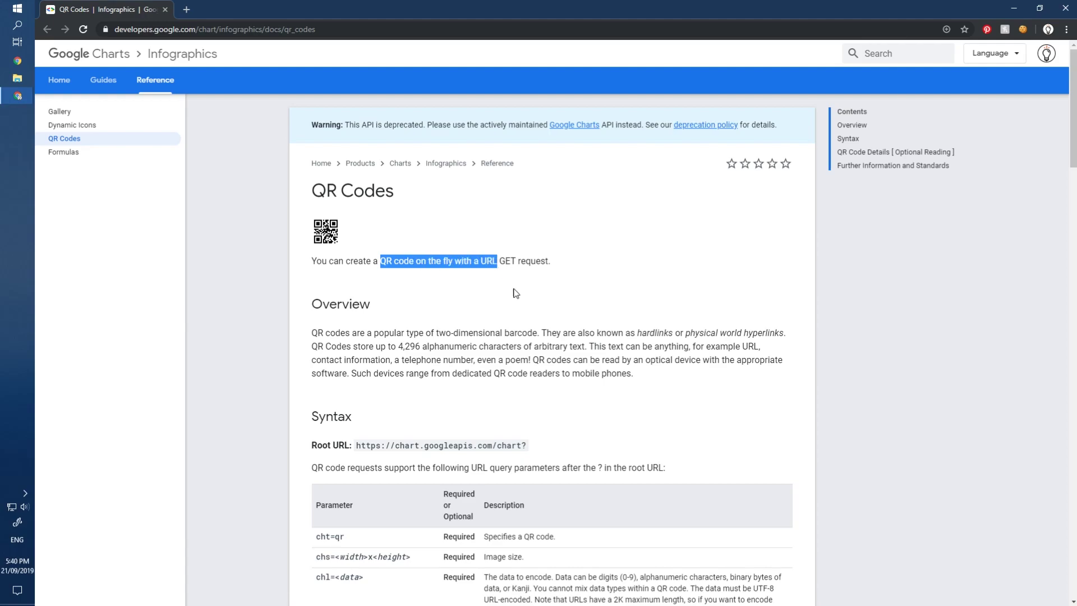
left_click(516, 293)
double_click(446, 5)
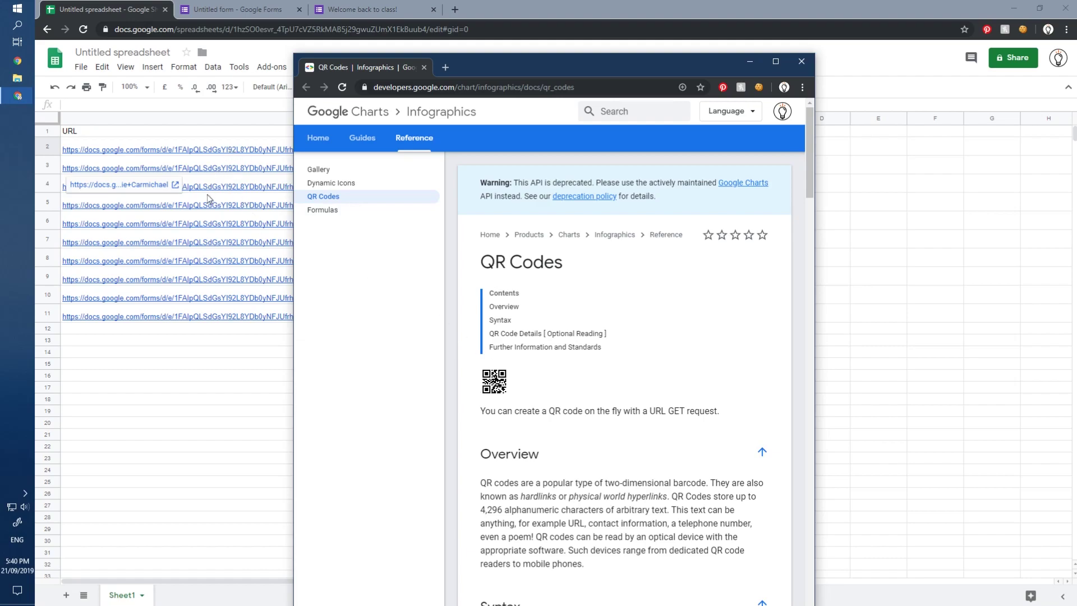
double_click(522, 67)
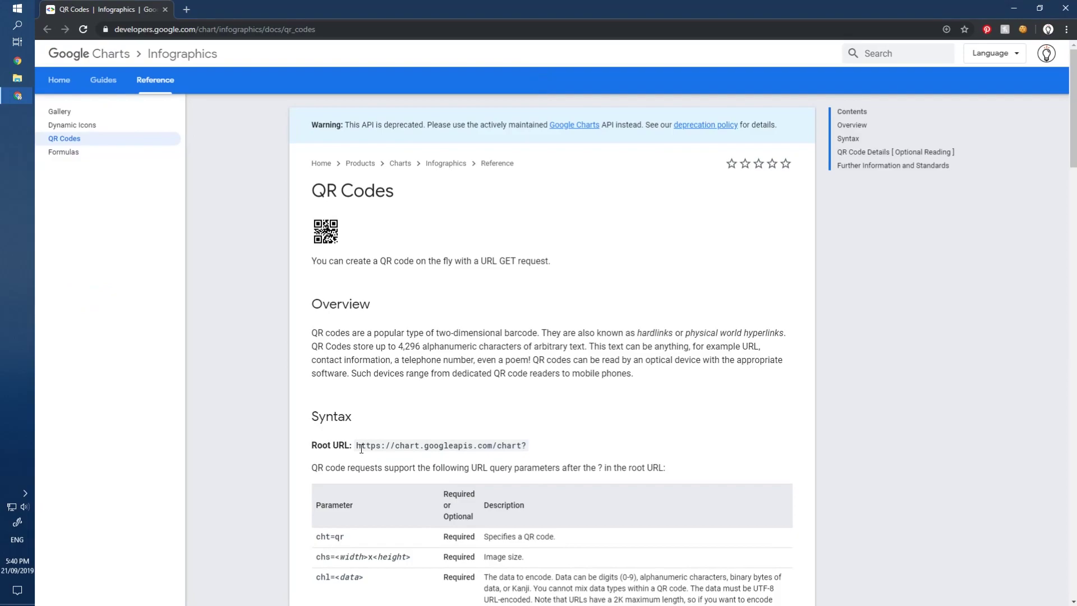
left_click_drag(359, 446, 527, 449)
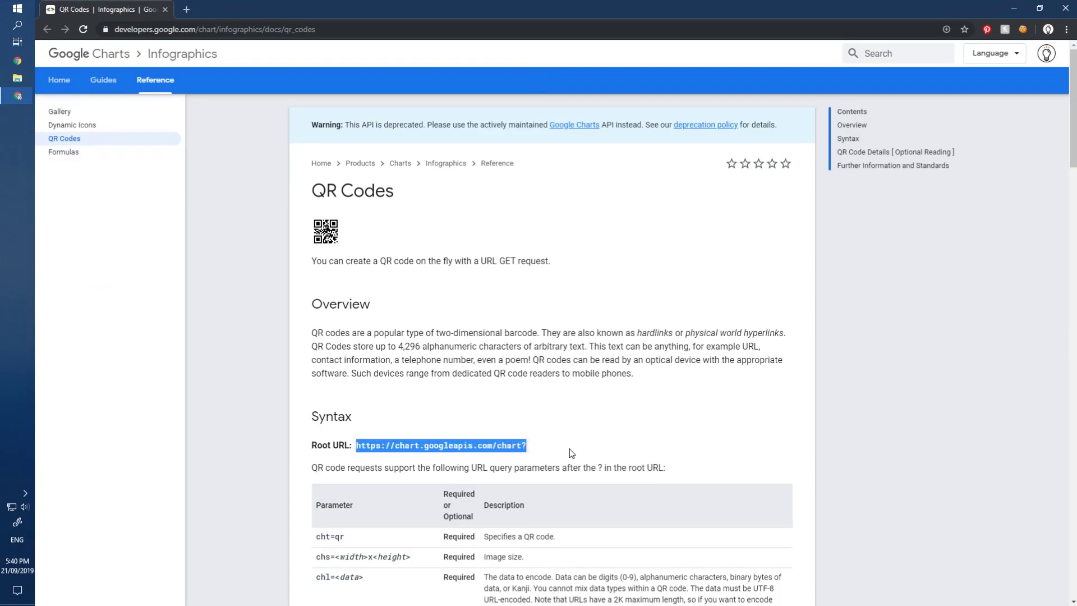
- Dock the docs on the right, the spreadsheet on the left, and narrow column A further
left_click_drag(99, 4, 336, 106)
key("super+Right")
left_click(224, 154)
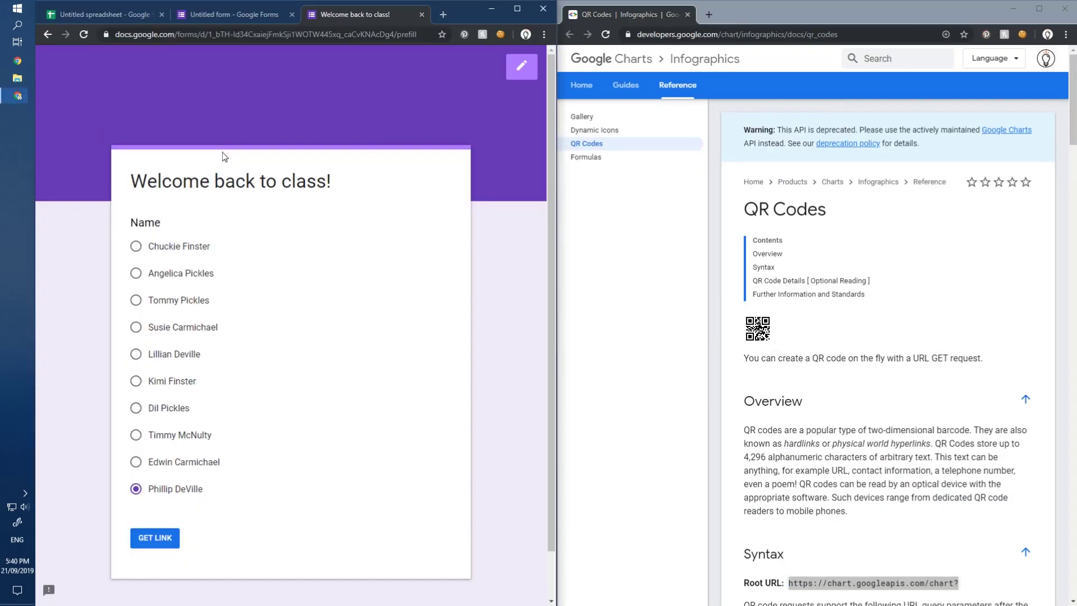
left_click(103, 14)
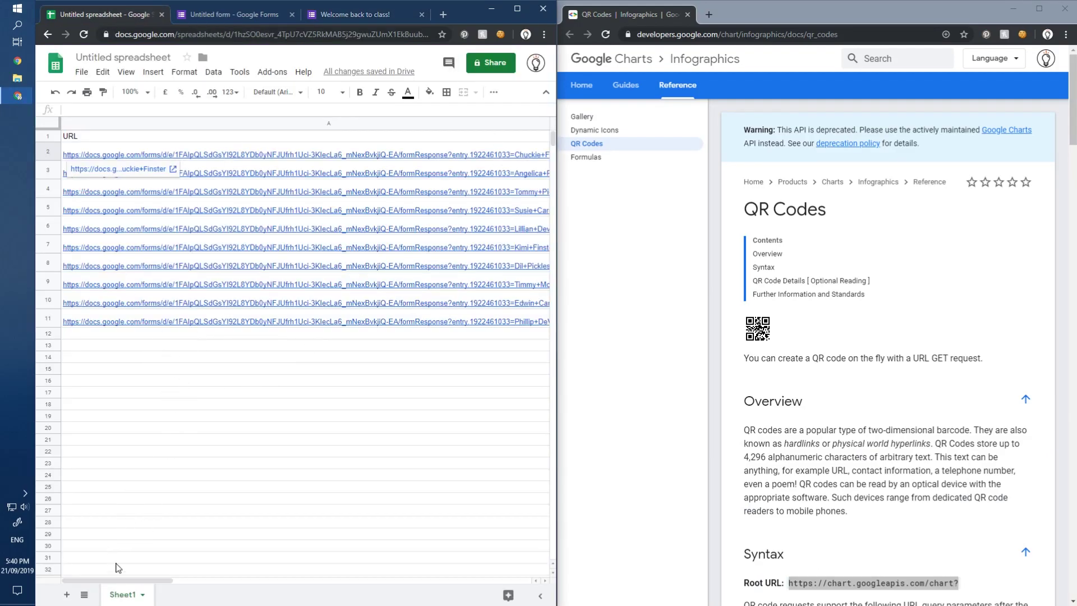
left_click_drag(120, 581, 185, 581)
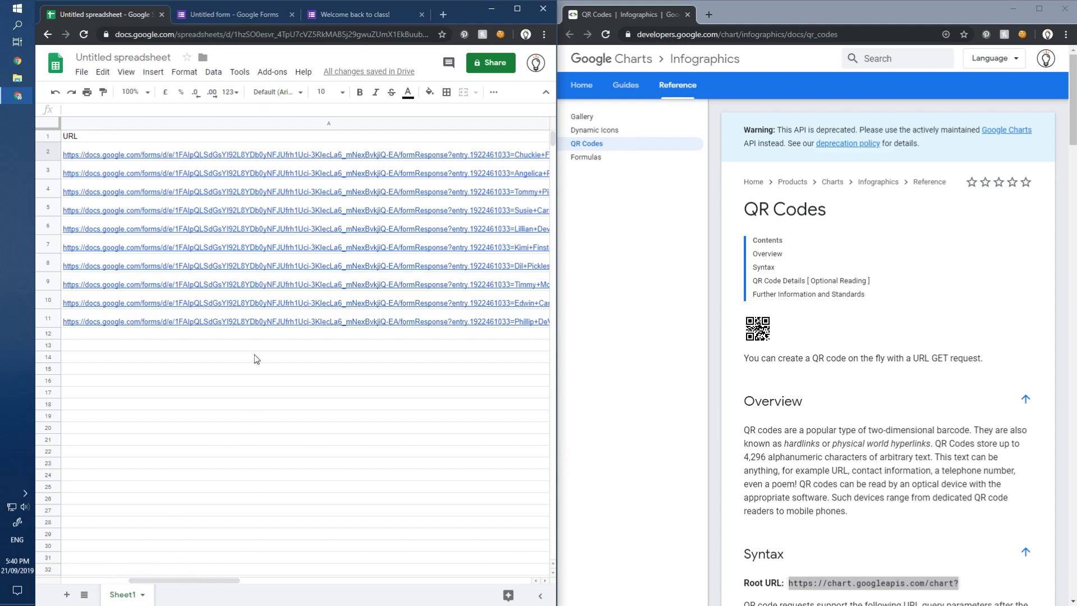
left_click(517, 8)
left_click_drag(595, 118, 230, 136)
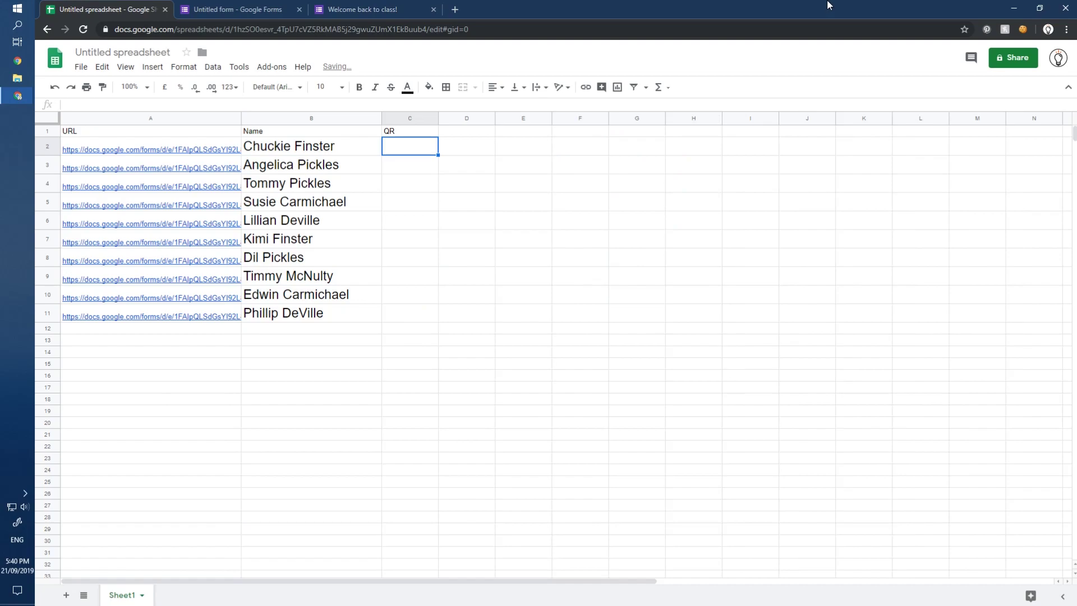
double_click(817, 5)
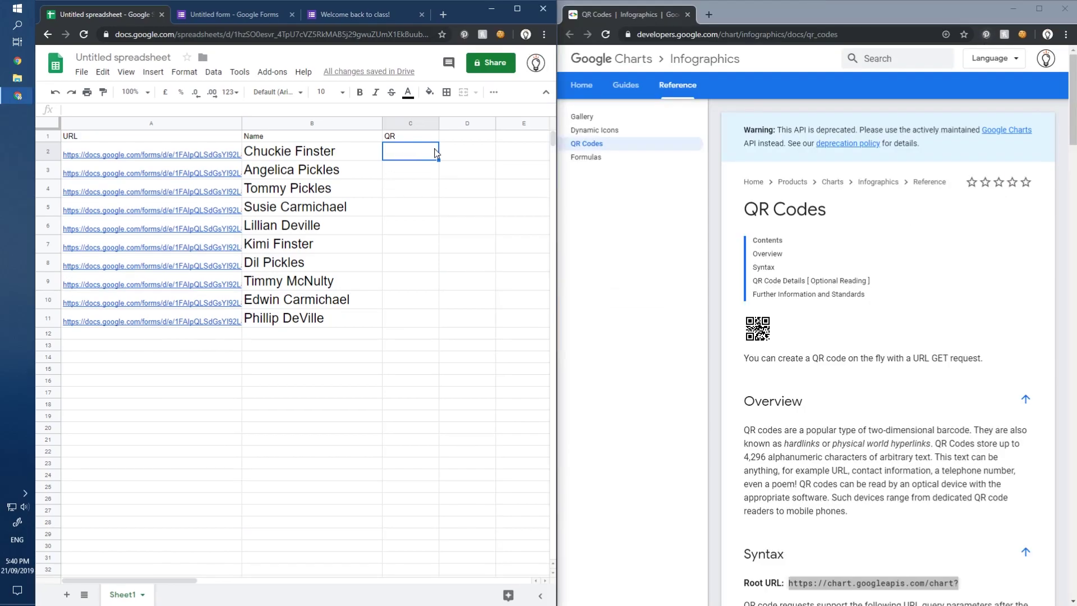
- Paste the Root URL into C2 and wrap it in an =image("...") formula
type("https://chart.googleapis.com/chart?")
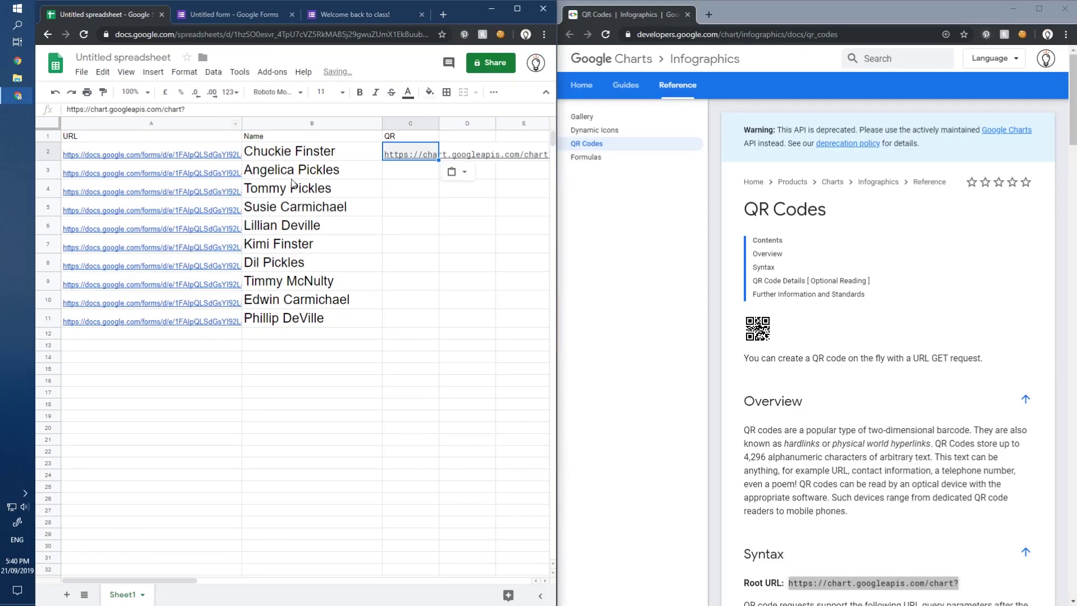
left_click(181, 107)
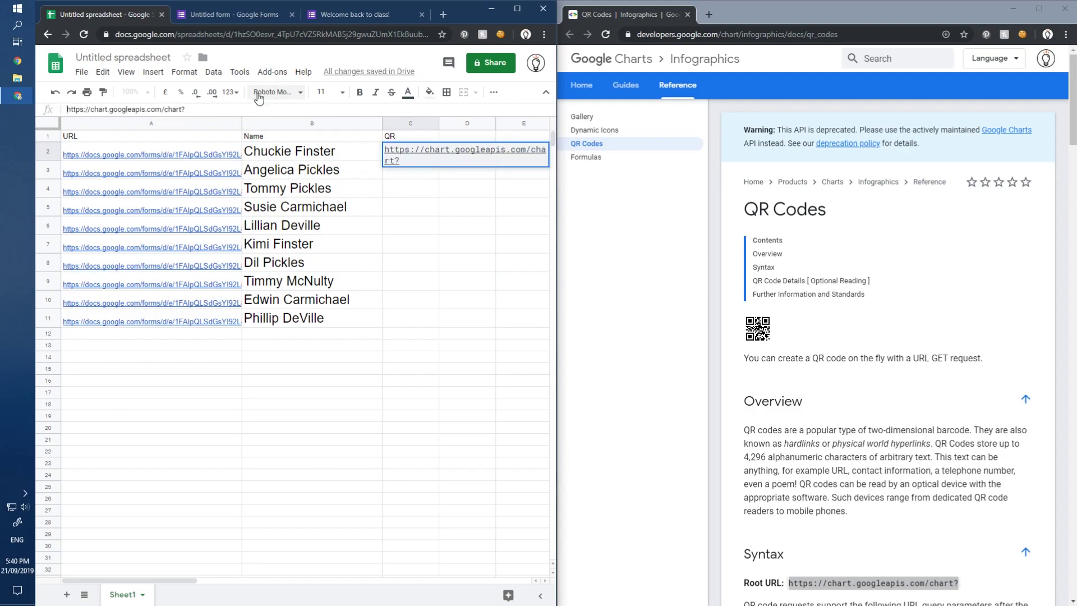
type("=image(\"")
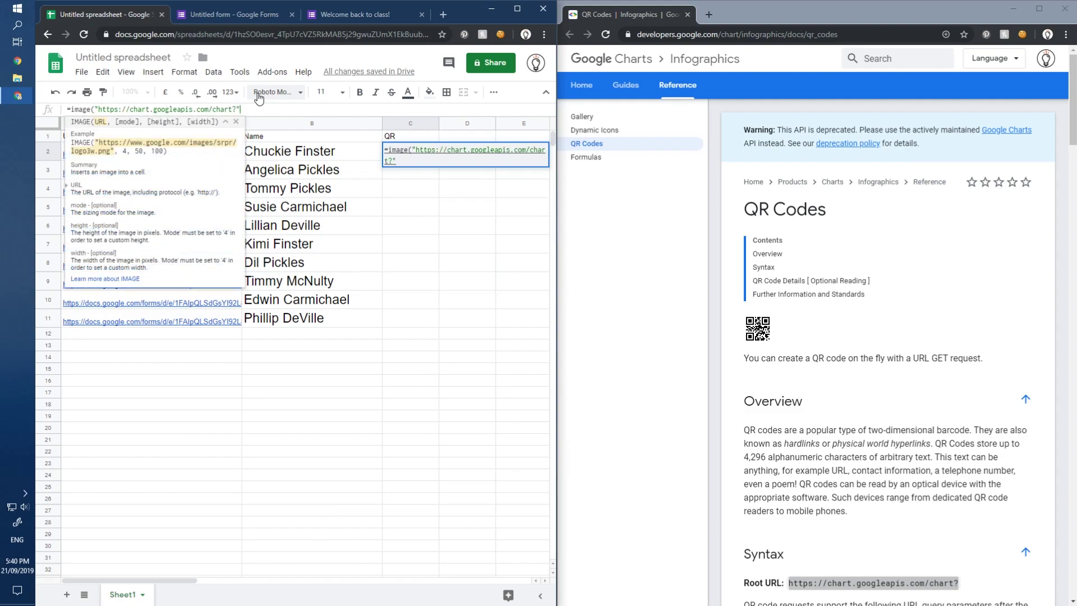
type(")")
key("Return")
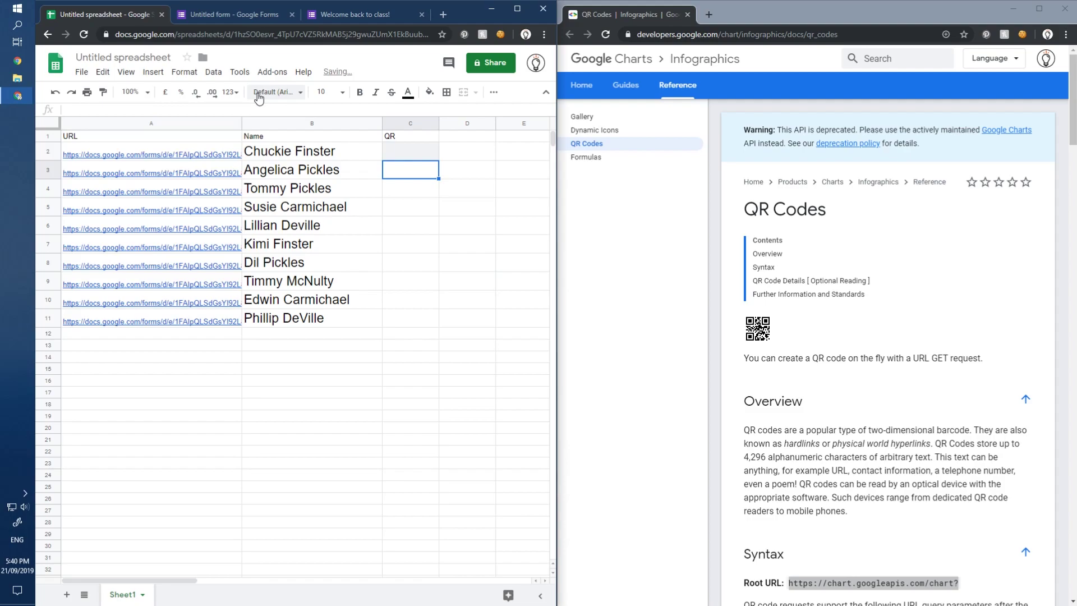
left_click(403, 156)
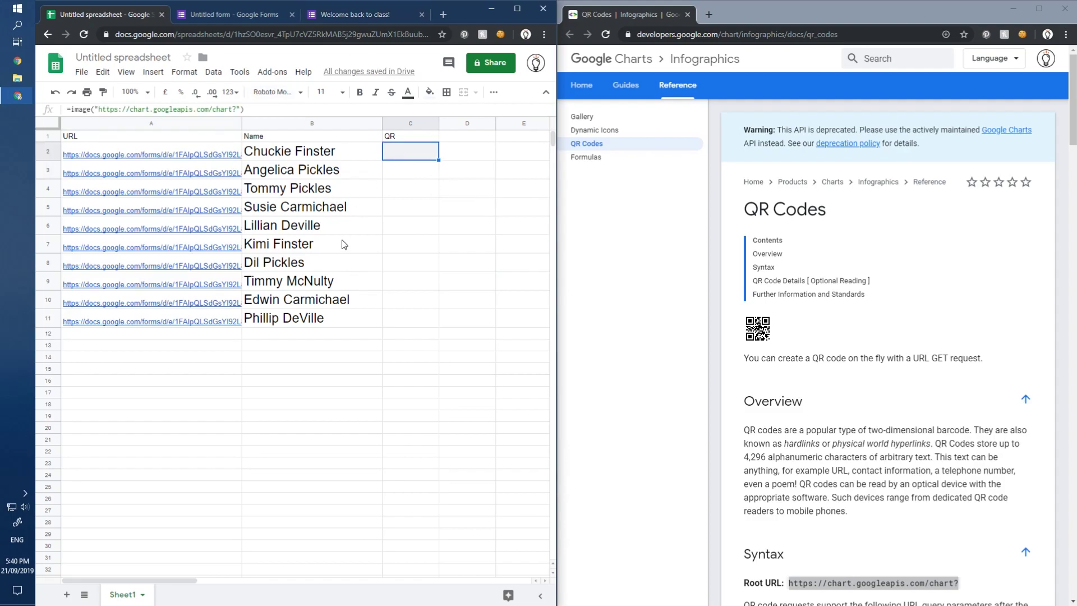
- Check the docs' Syntax table and add cht=qr to the chart URL in C2's formula
left_click(812, 402)
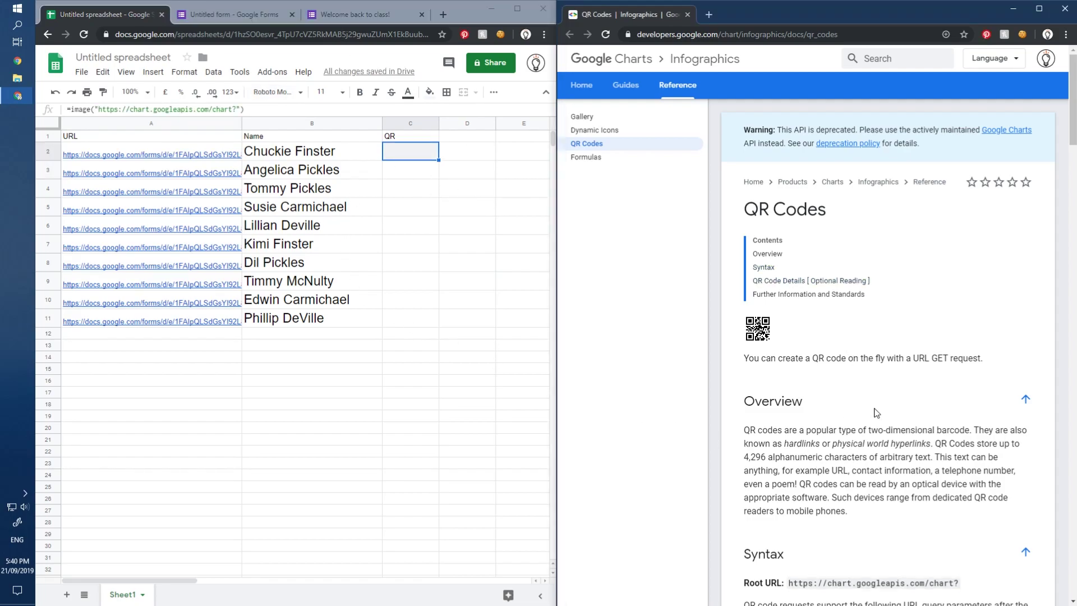
scroll(863, 306, "down", 5)
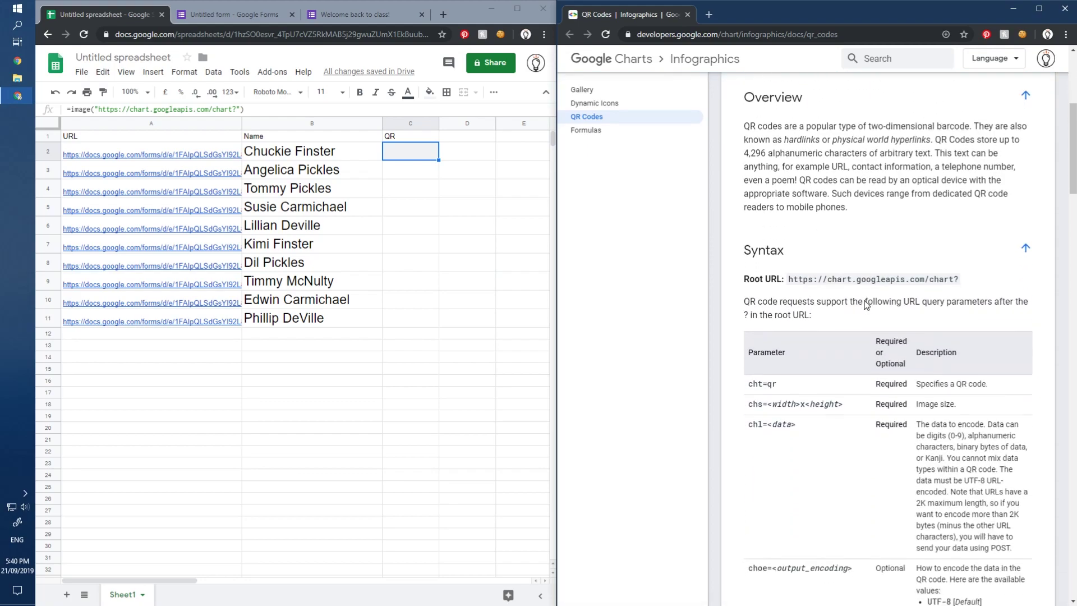
scroll(867, 304, "down", 3)
left_click_drag(876, 238, 900, 279)
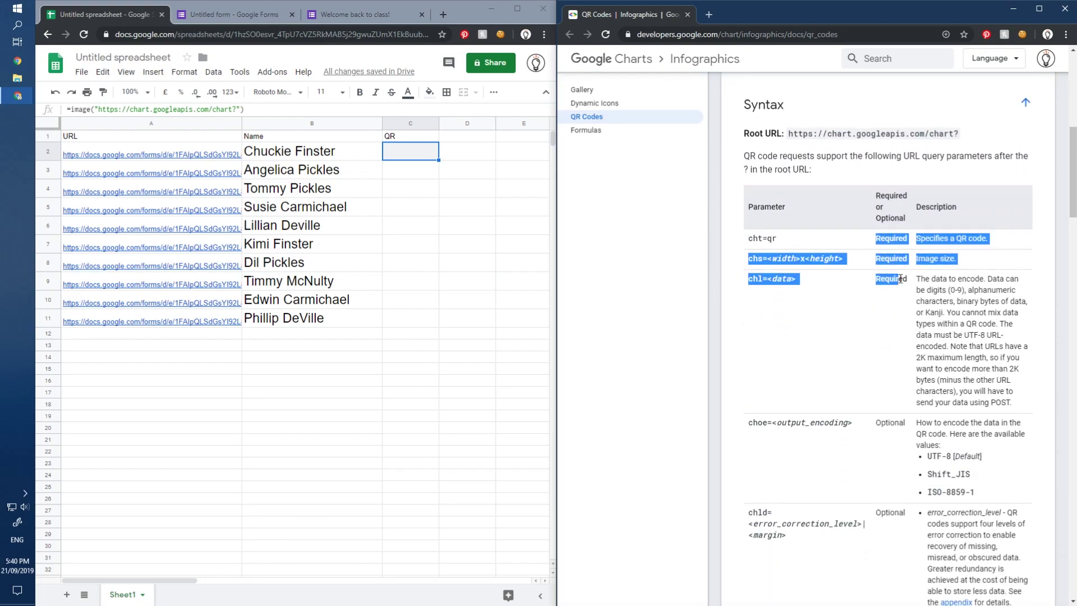
left_click(901, 278)
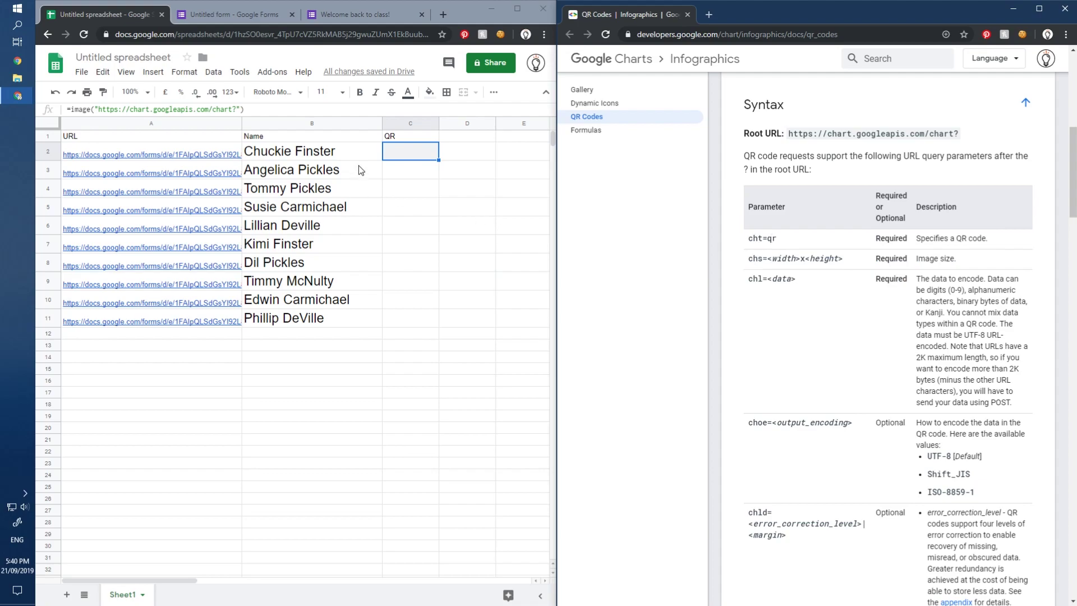
double_click(415, 150)
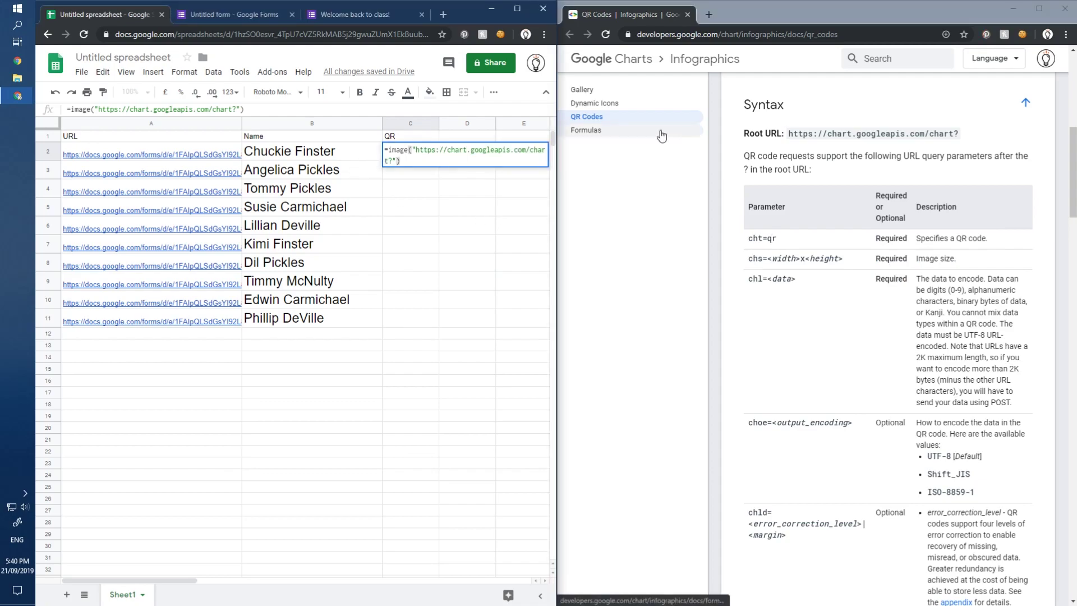
key("Left")
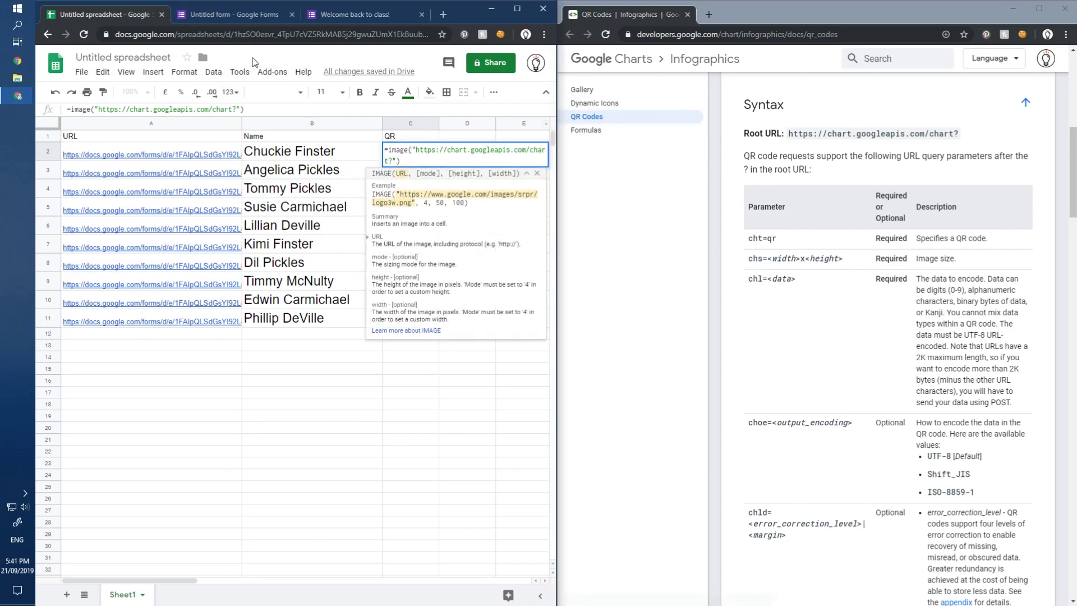
left_click(238, 110)
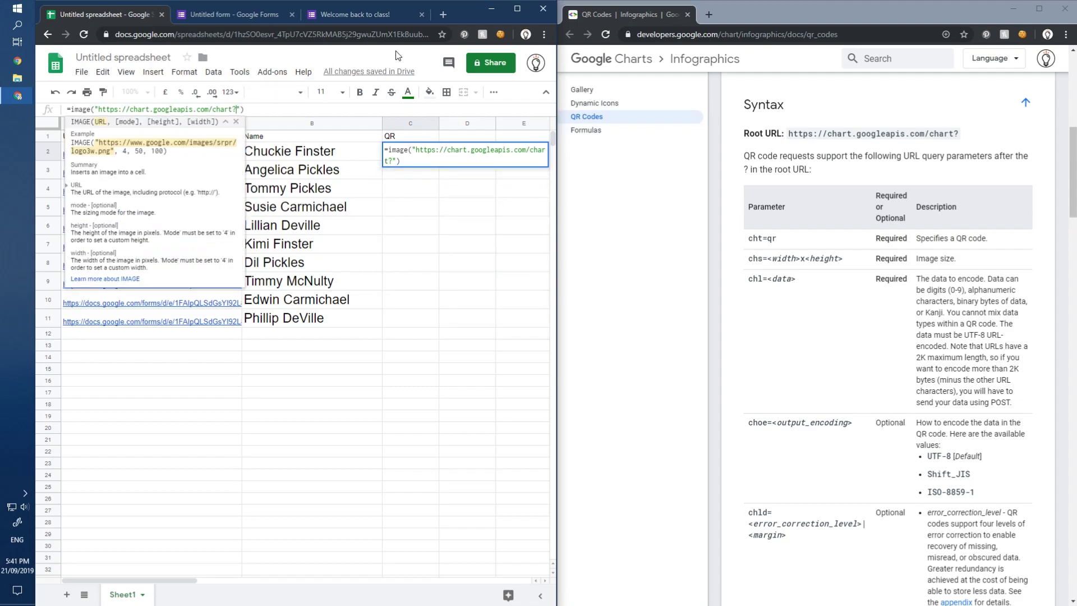
type("cht=qr")
- Append &chs=150x150&chl="&A2 to C2's chart URL so it renders a QR code for A2
type("&")
type("chs=150x150")
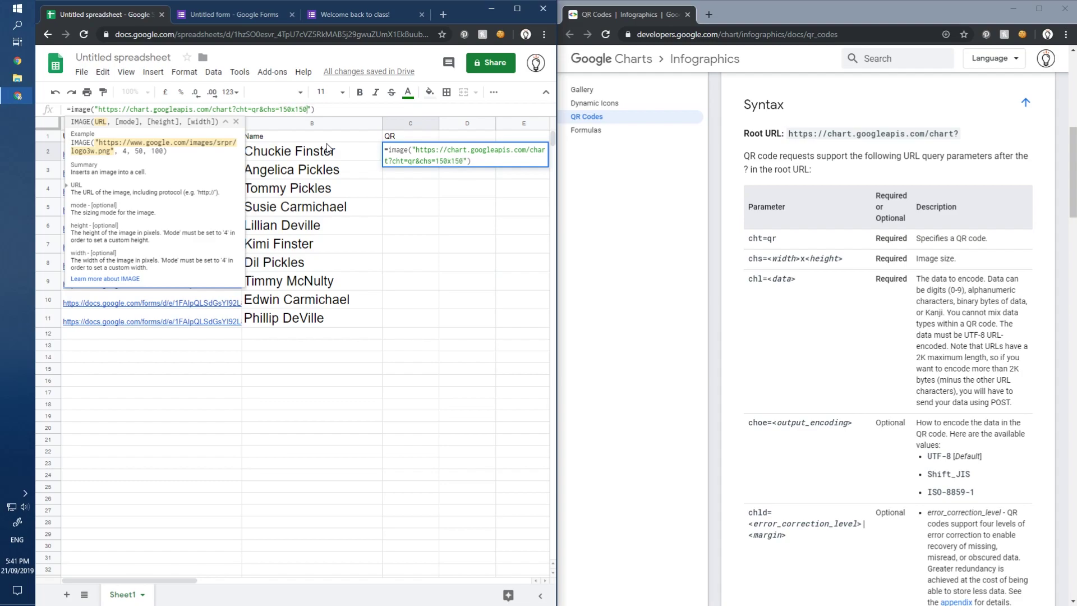
type("&")
type("chl=")
type("&A2")
key("Return")
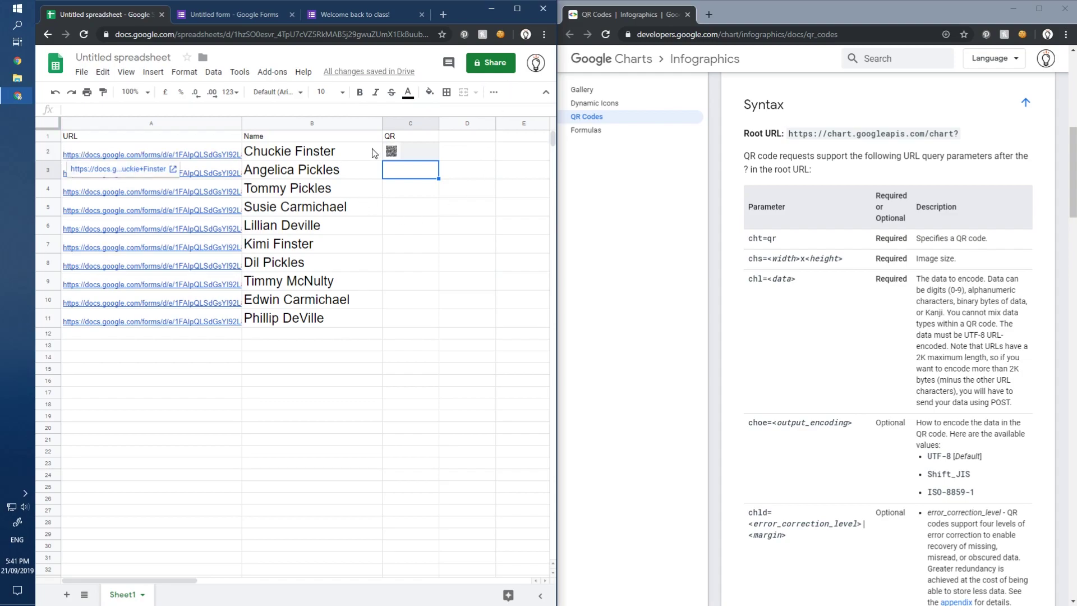
- Drag row 2 taller and column C wider until C2's QR code displays full size
left_click(403, 154)
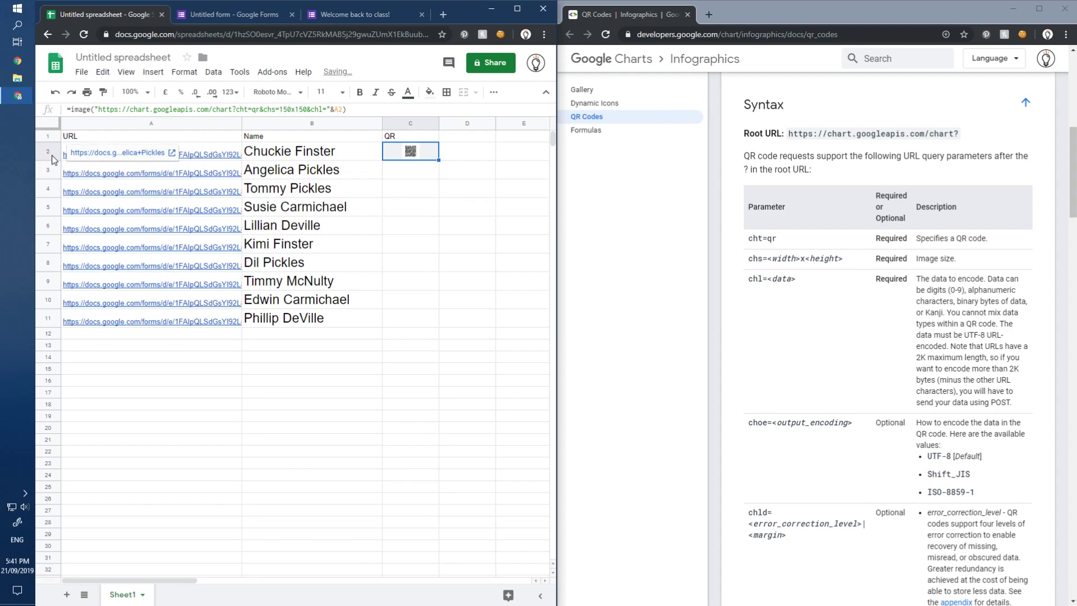
left_click_drag(50, 160, 54, 219)
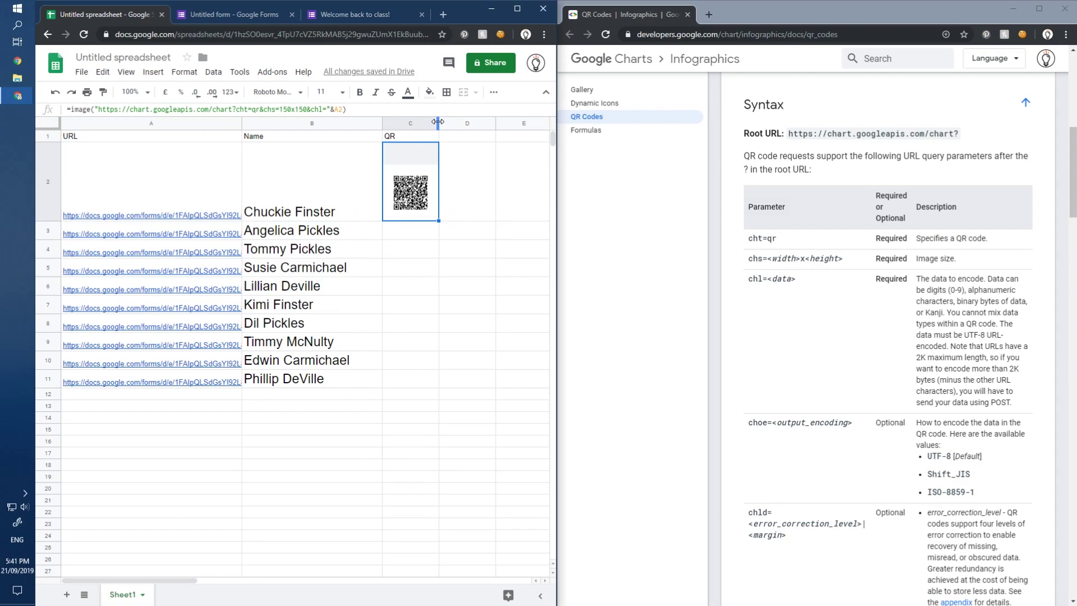
left_click_drag(439, 128, 477, 126)
left_click_drag(46, 219, 47, 242)
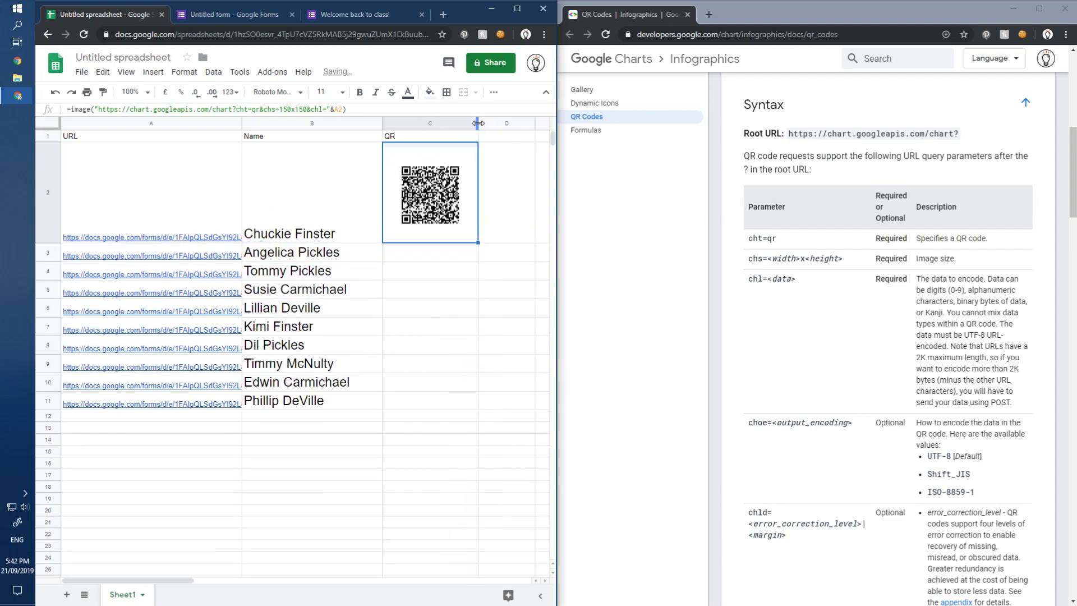
left_click_drag(478, 125, 482, 125)
left_click(437, 289)
key("Up")
key("Up")
key("Up")
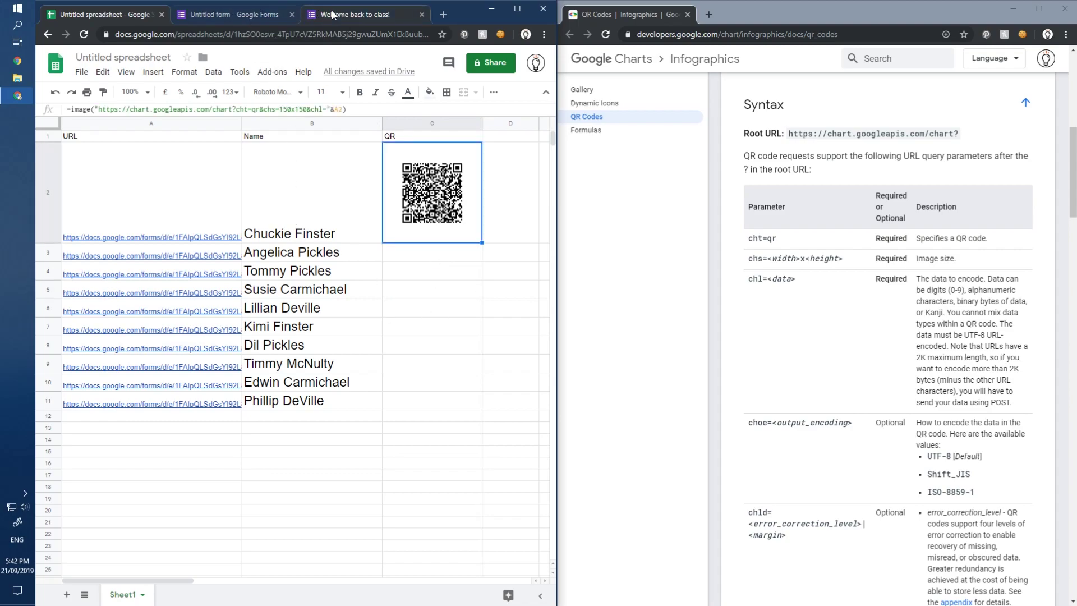
- Snap the spreadsheet to the right half and browse the form's individual responses
left_click(247, 17)
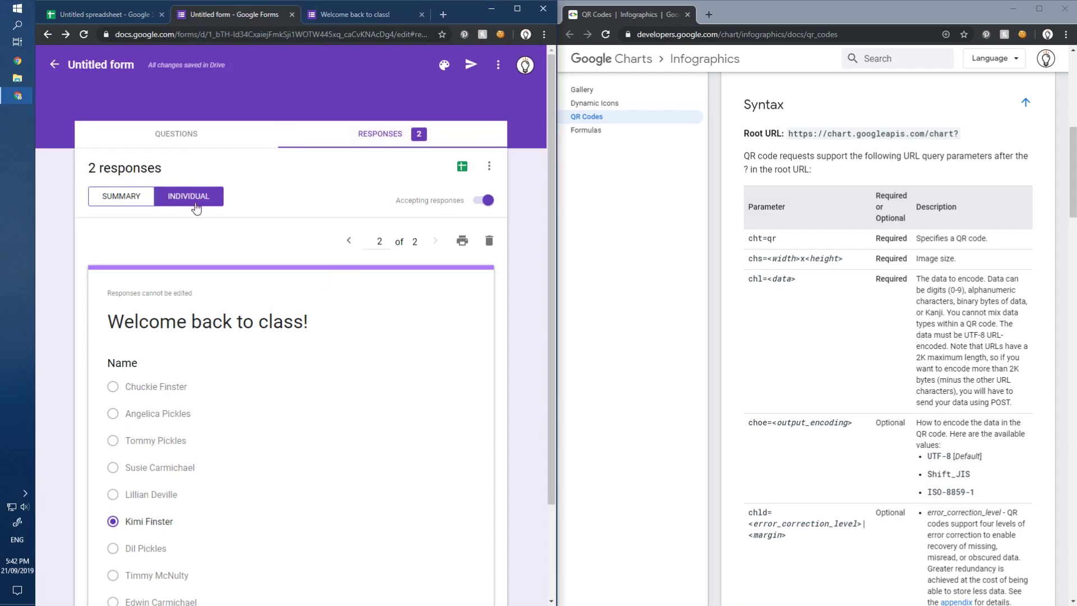
left_click_drag(107, 24, 212, 120)
key("super+Right")
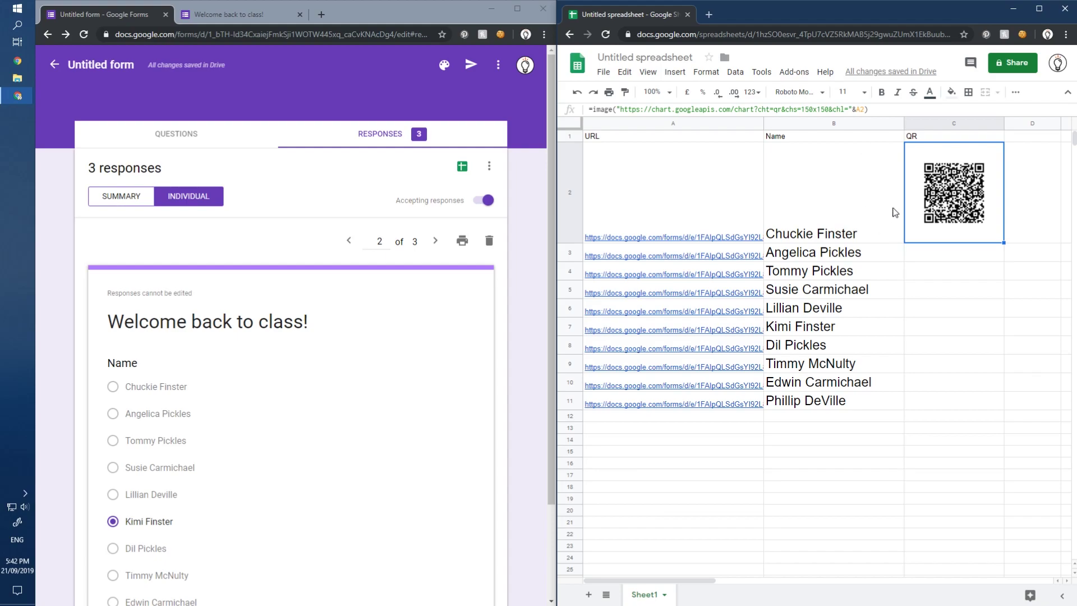
left_click(348, 241)
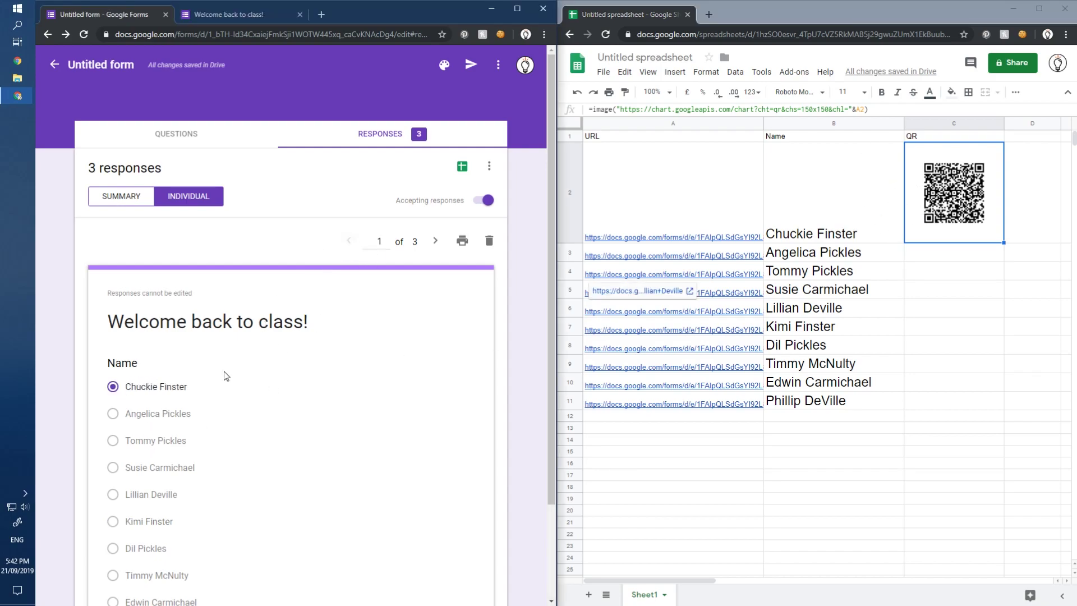
- Check C2's QR code formula and fill it down through C11
left_click(966, 217)
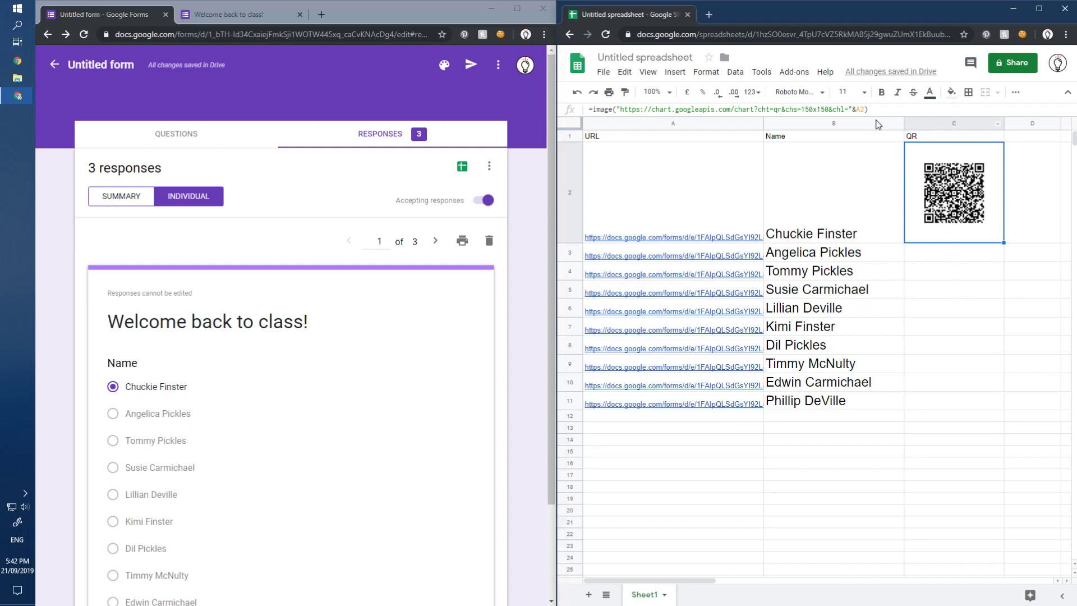
key("Return")
key("Escape")
left_click_drag(1003, 242, 1005, 405)
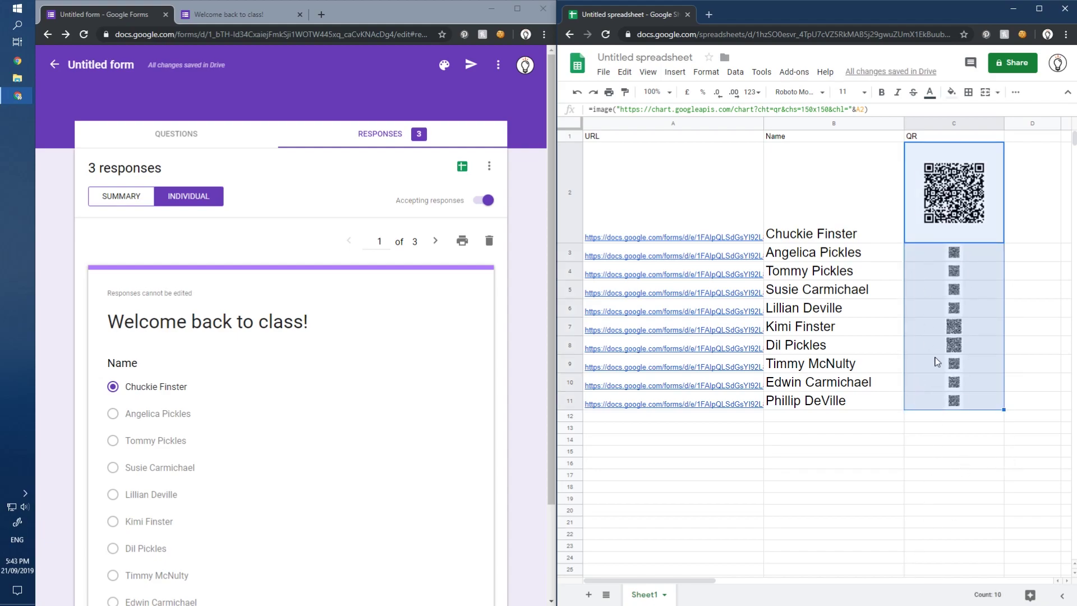
left_click(569, 123)
- Match all row heights to row 2 so QR codes show full size, then select B10
left_click_drag(572, 242, 572, 242)
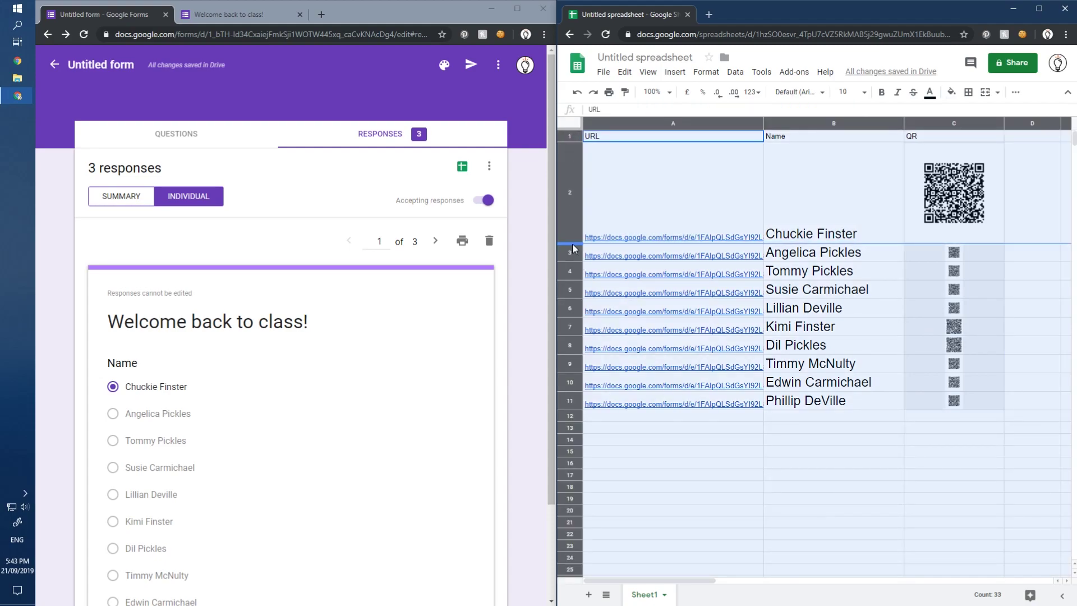
scroll(919, 281, "down", 2)
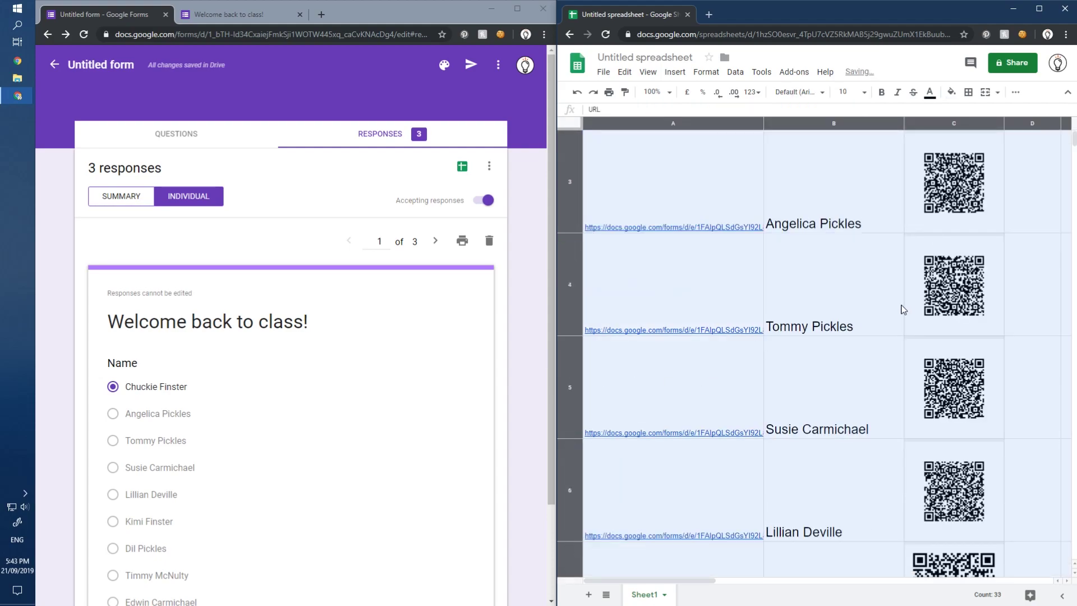
scroll(838, 415, "down", 5)
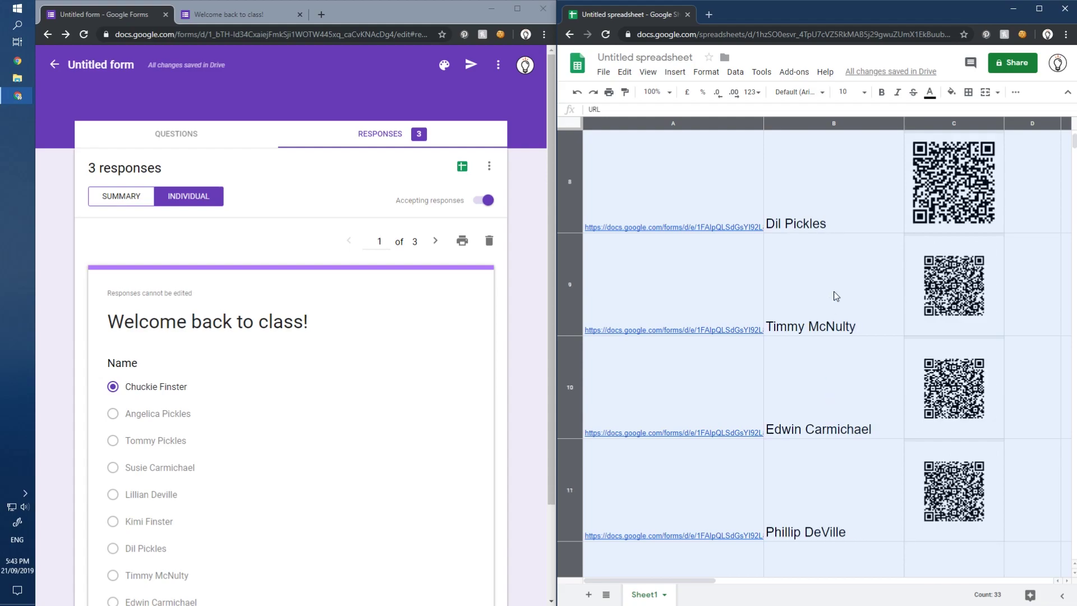
left_click(838, 403)
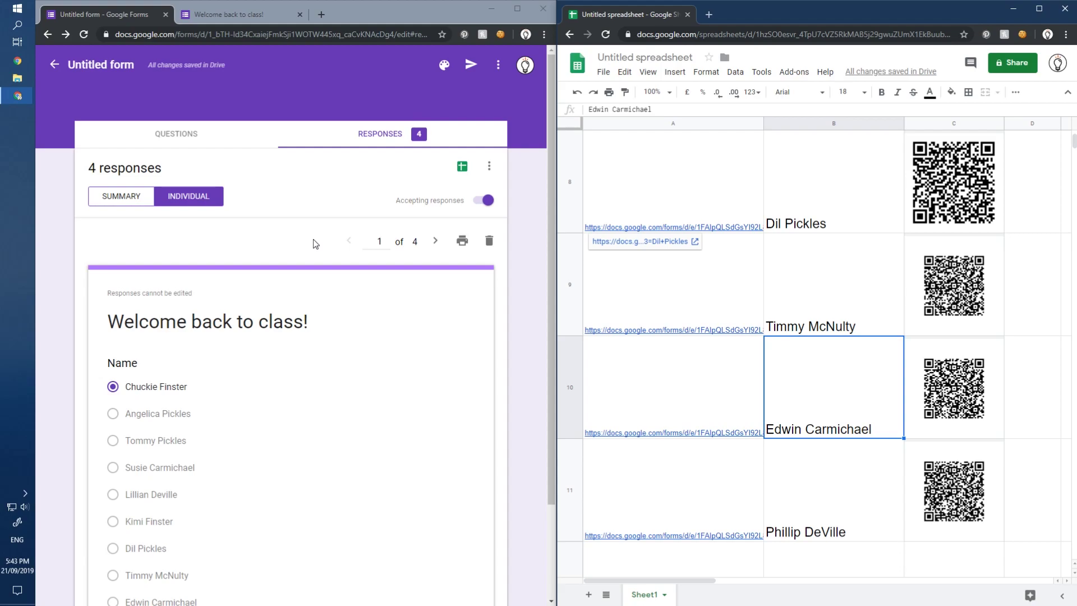
left_click(435, 240)
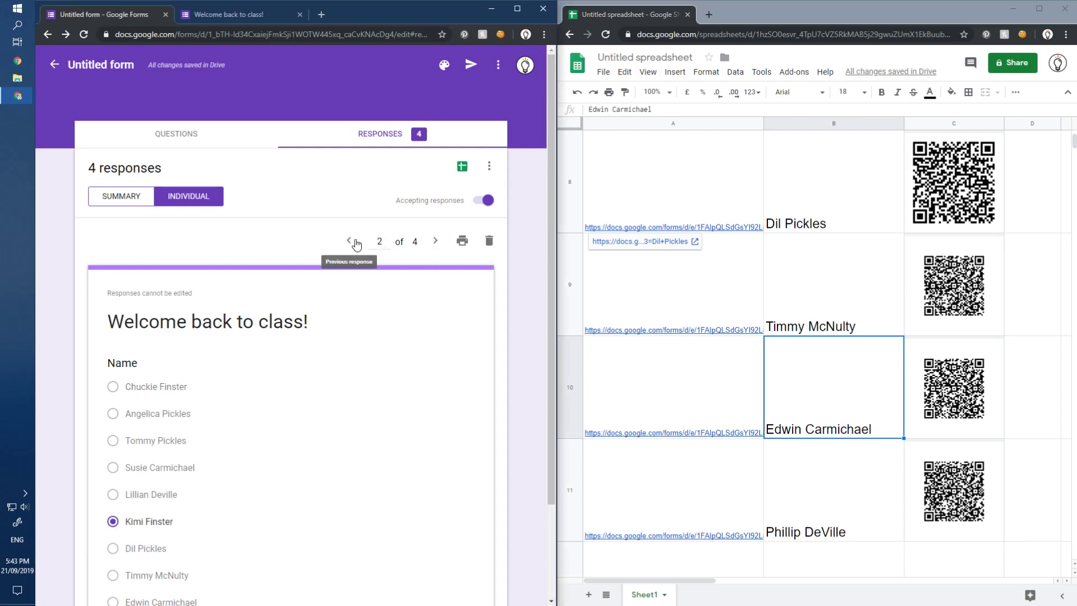
left_click(345, 243)
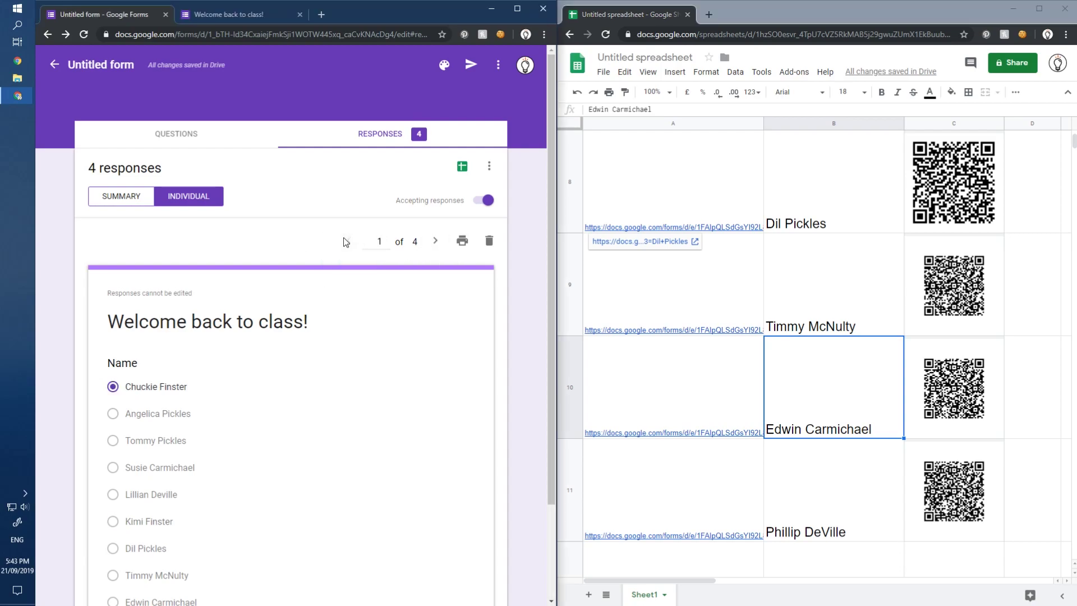
left_click(431, 242)
left_click(432, 242)
left_click(434, 244)
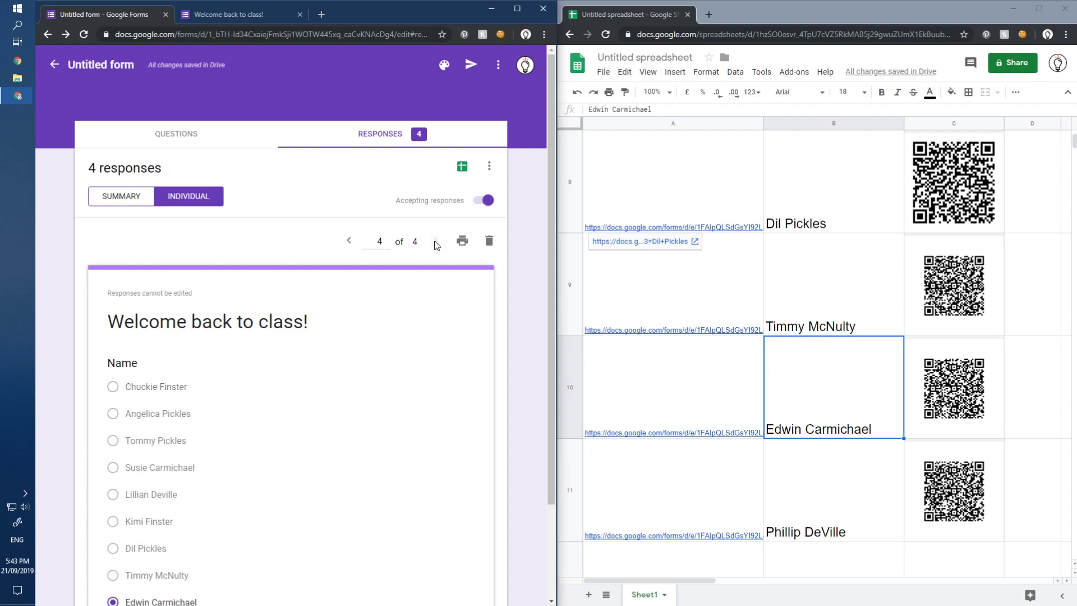
scroll(377, 423, "down", 2)
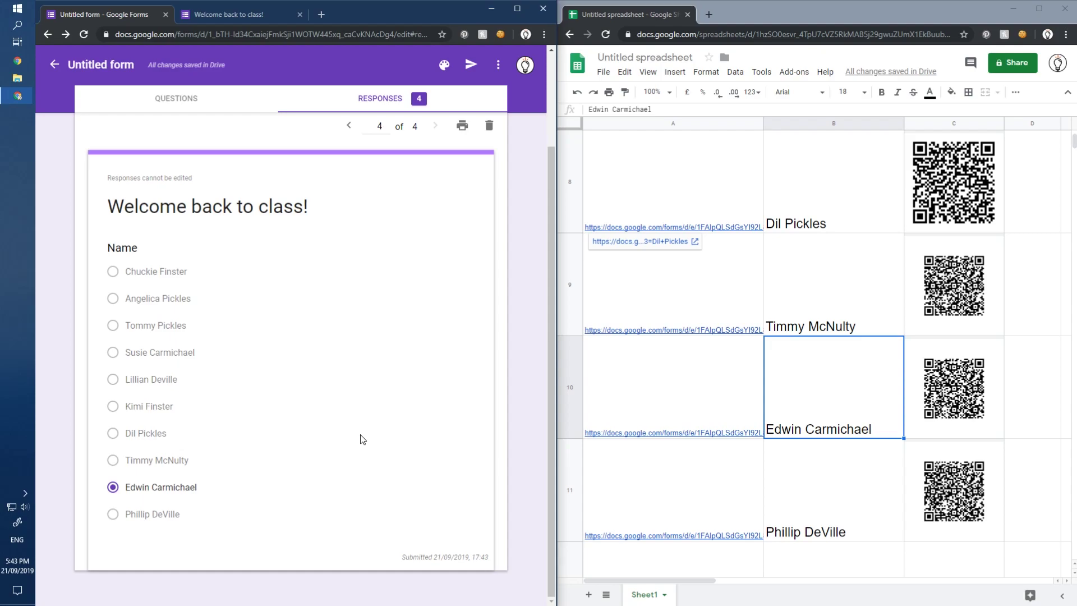
scroll(362, 443, "up", 2)
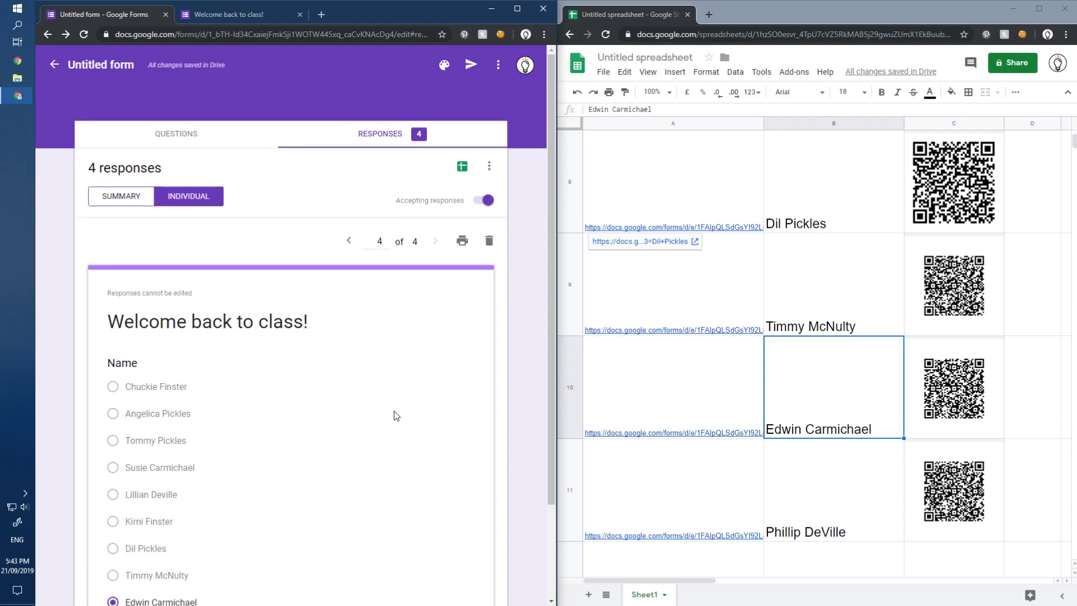
scroll(393, 413, "down", 2)
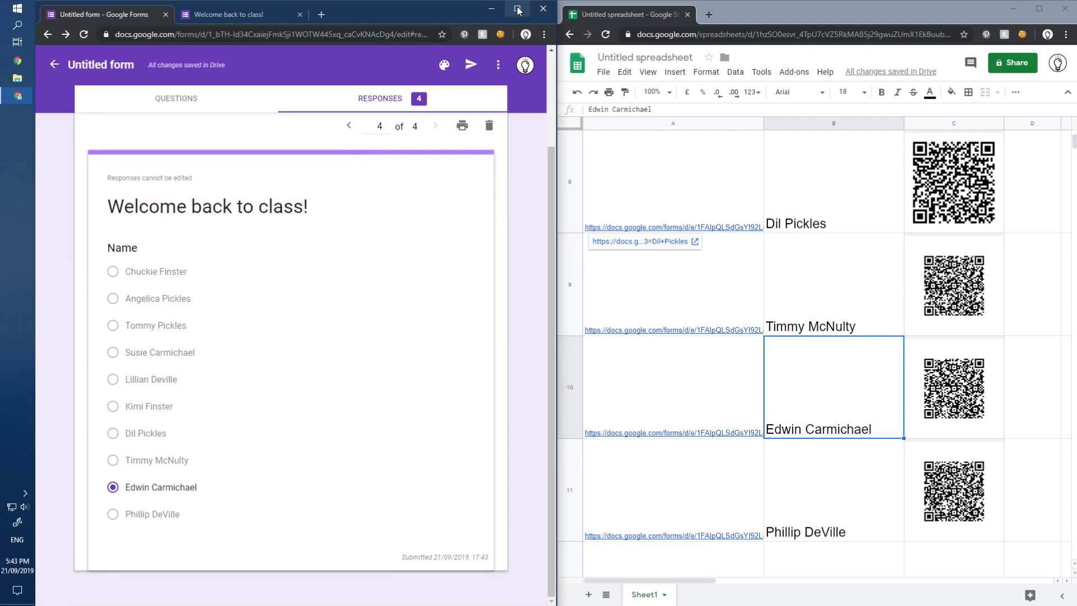
- Return the spreadsheet to a maximised window and hide URL column A
left_click_drag(606, 15, 365, 14)
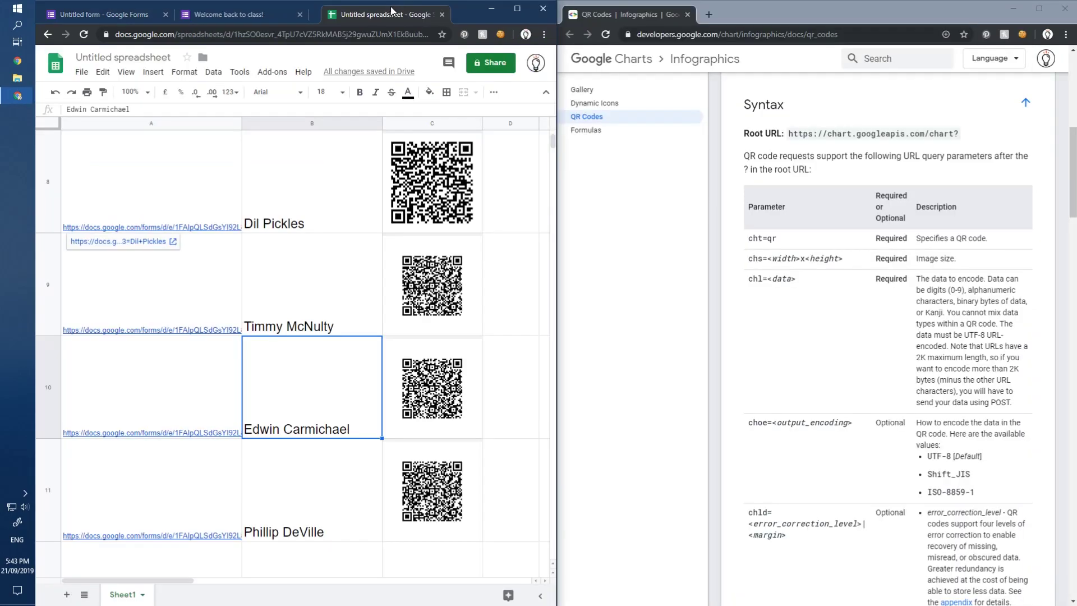
left_click(517, 8)
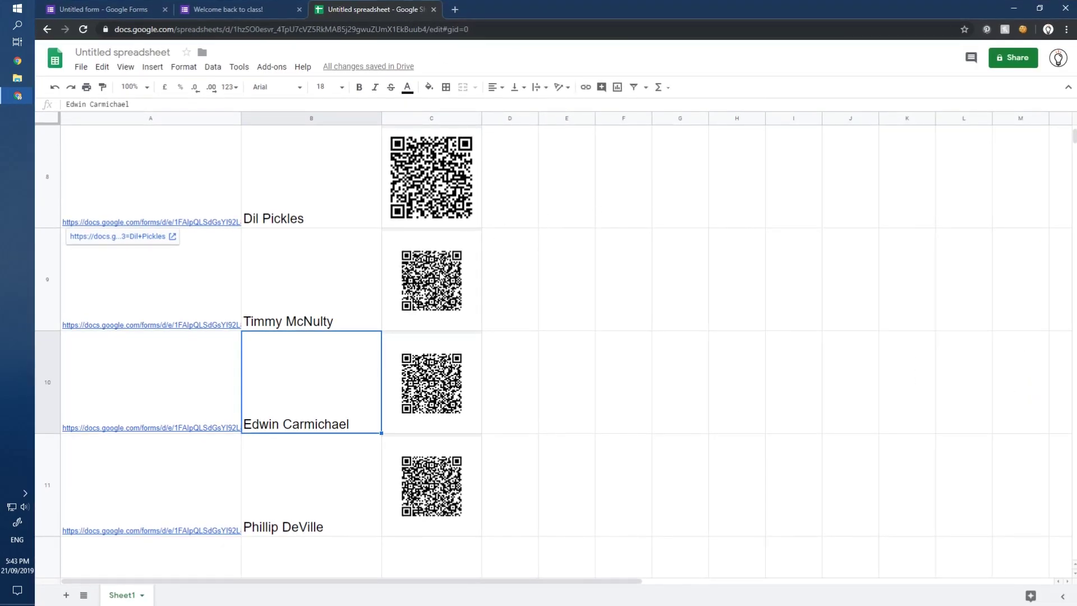
scroll(405, 320, "up", 5)
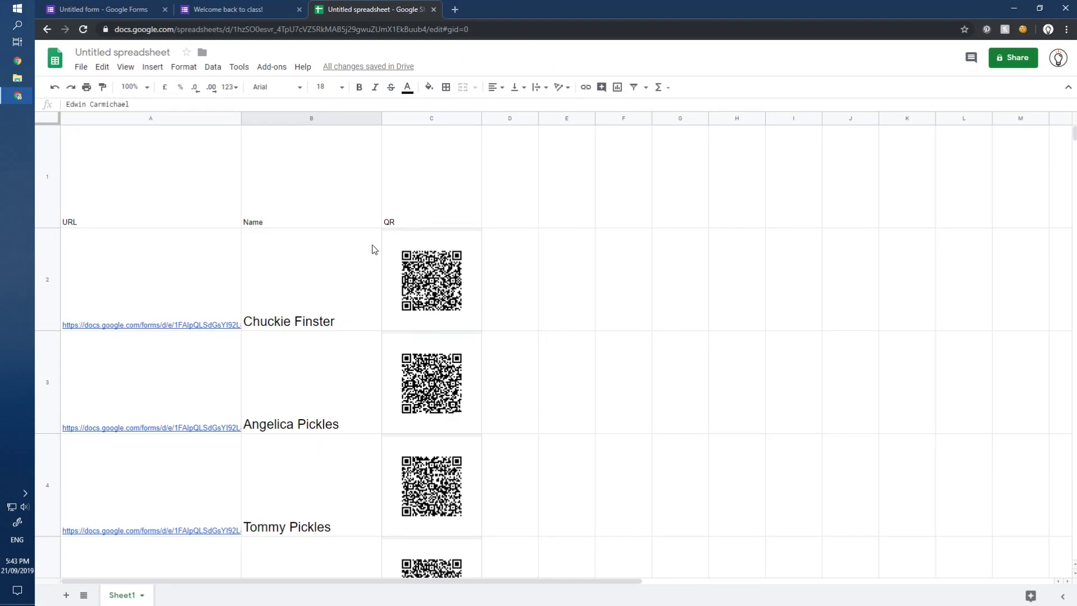
left_click_drag(301, 271, 432, 392)
right_click(196, 119)
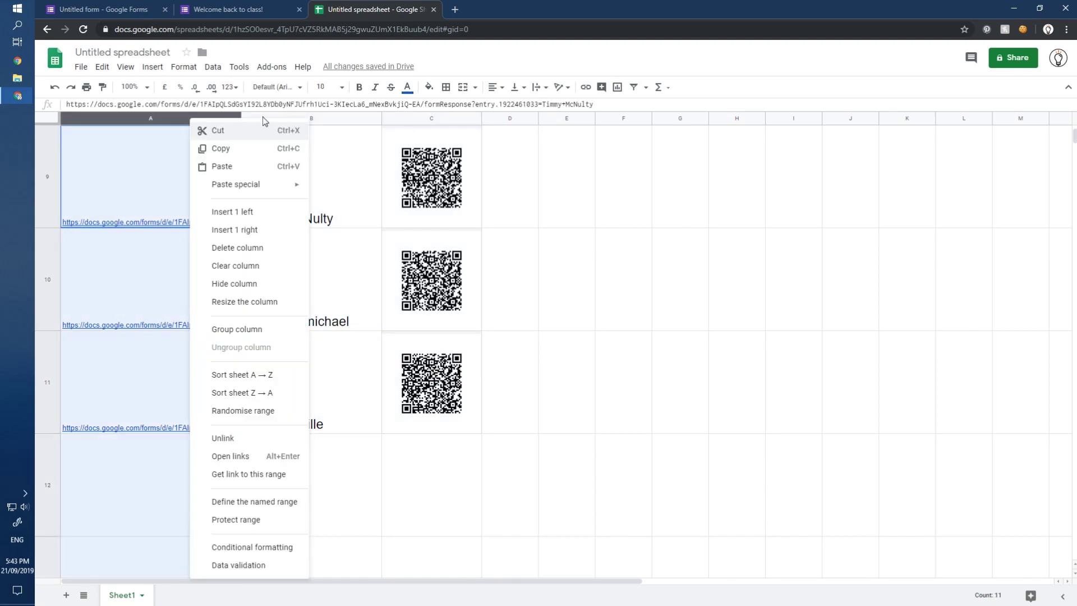
left_click(247, 285)
- Reset the fill colour on the name and QR cells B2:C11
scroll(187, 192, "up", 5)
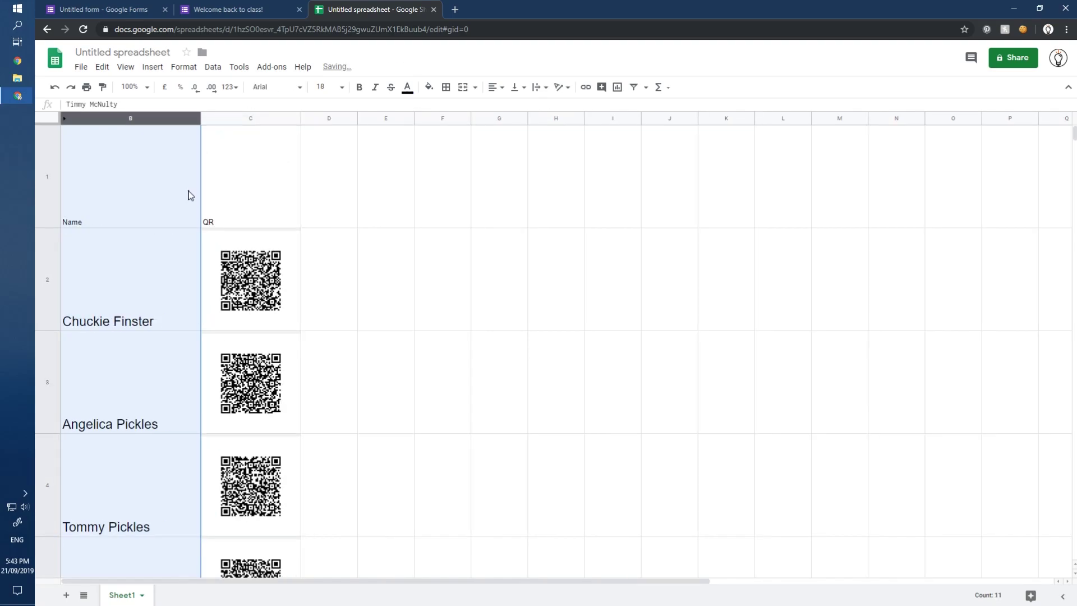
left_click_drag(135, 286, 268, 392)
scroll(262, 401, "down", 3)
scroll(268, 393, "up", 1)
left_click(429, 87)
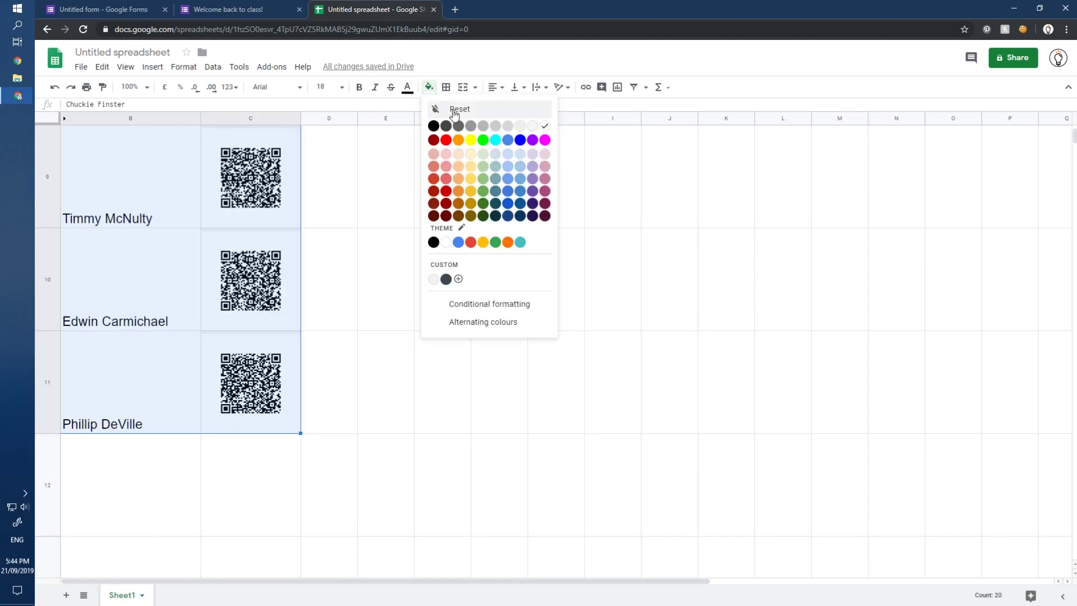
left_click(444, 108)
left_click(150, 203)
left_click_drag(149, 381, 134, 284)
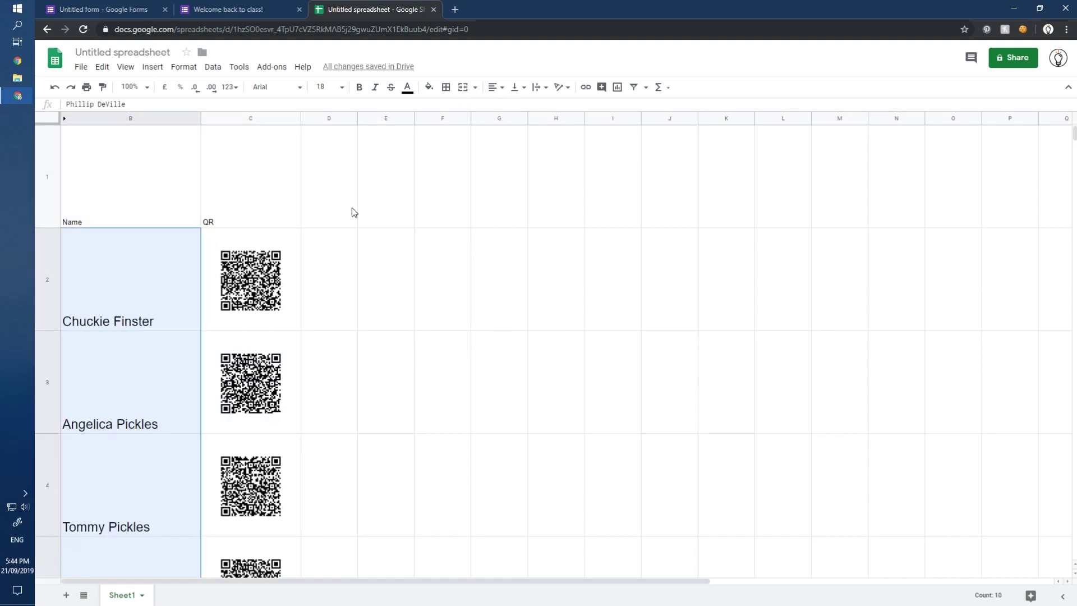
- Centre names B2:B11 vertically (Middle) and horizontally (Center), and widen column C
left_click(516, 87)
left_click(530, 105)
left_click(494, 87)
left_click(498, 106)
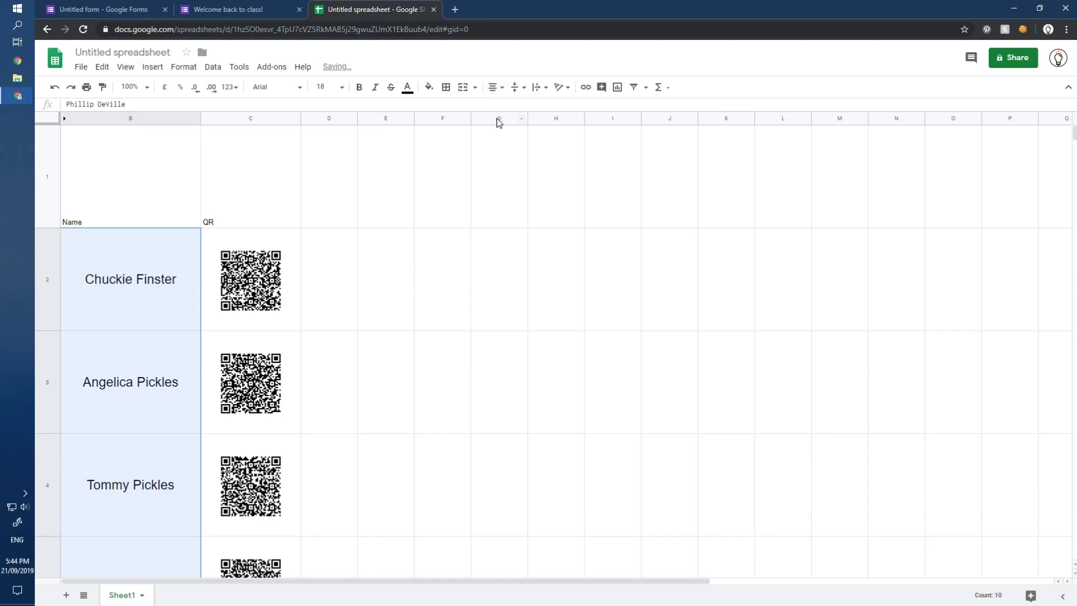
left_click(160, 180)
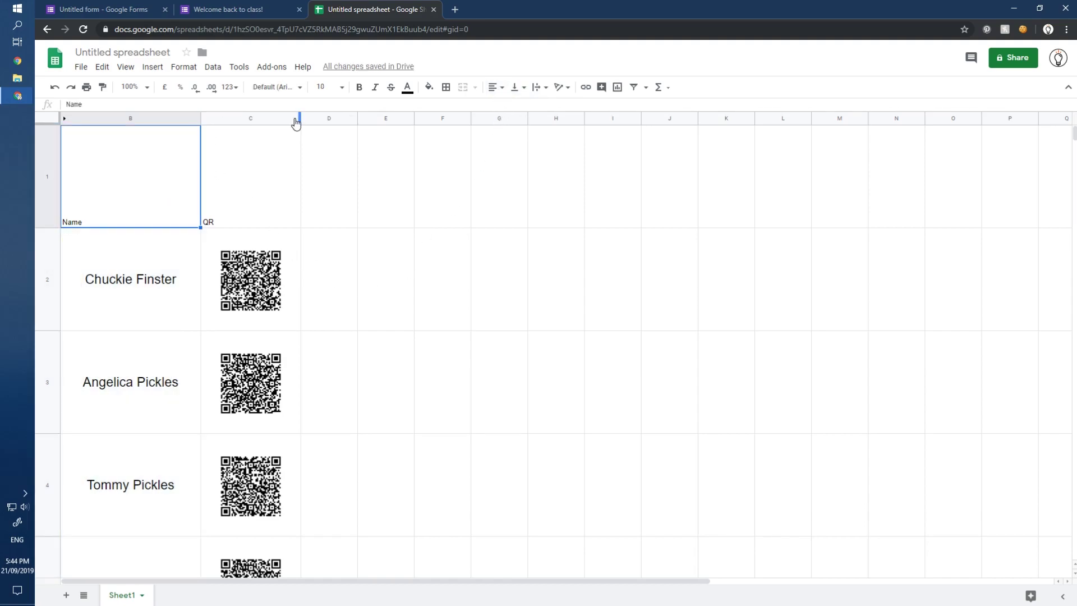
left_click(304, 126)
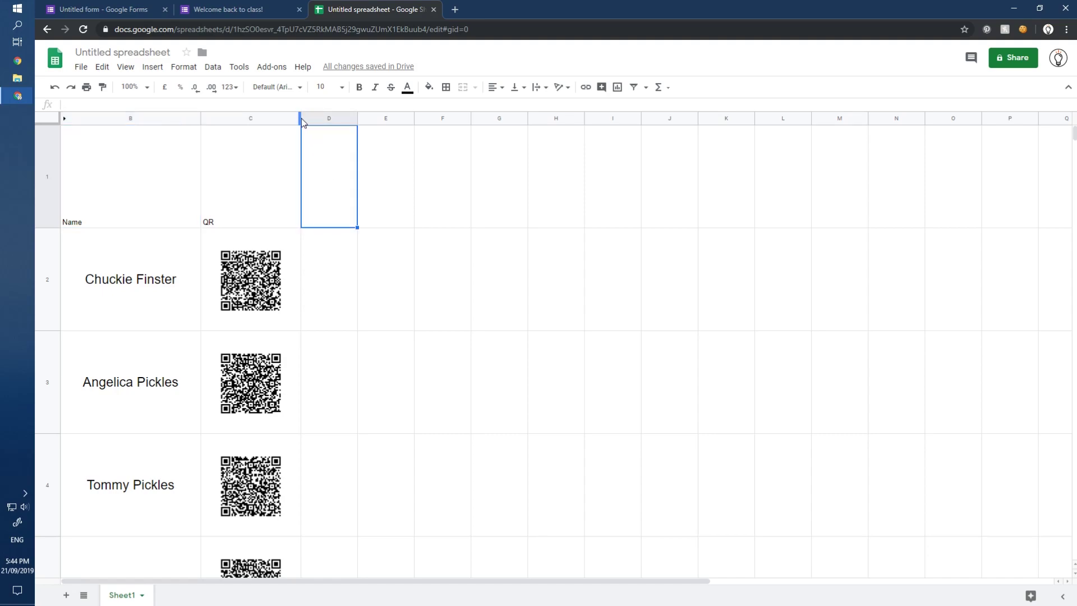
left_click_drag(299, 116, 361, 118)
- Select the table B2:C11 and choose a thick border line style
left_click(349, 318)
scroll(325, 225, "down", 8)
left_click_drag(84, 279, 336, 404)
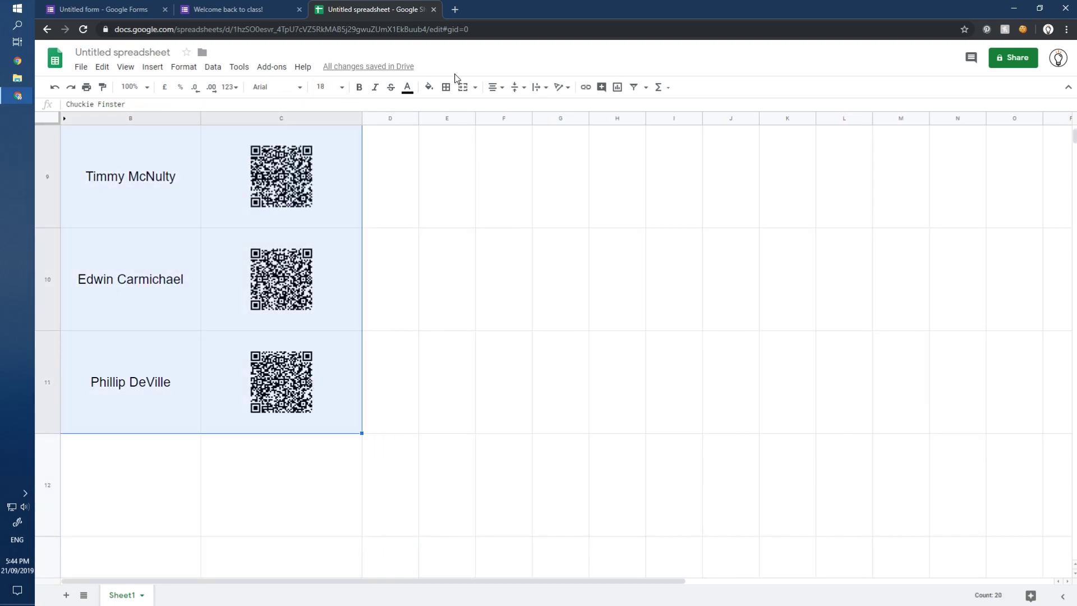
left_click(446, 87)
left_click(533, 114)
left_click(532, 114)
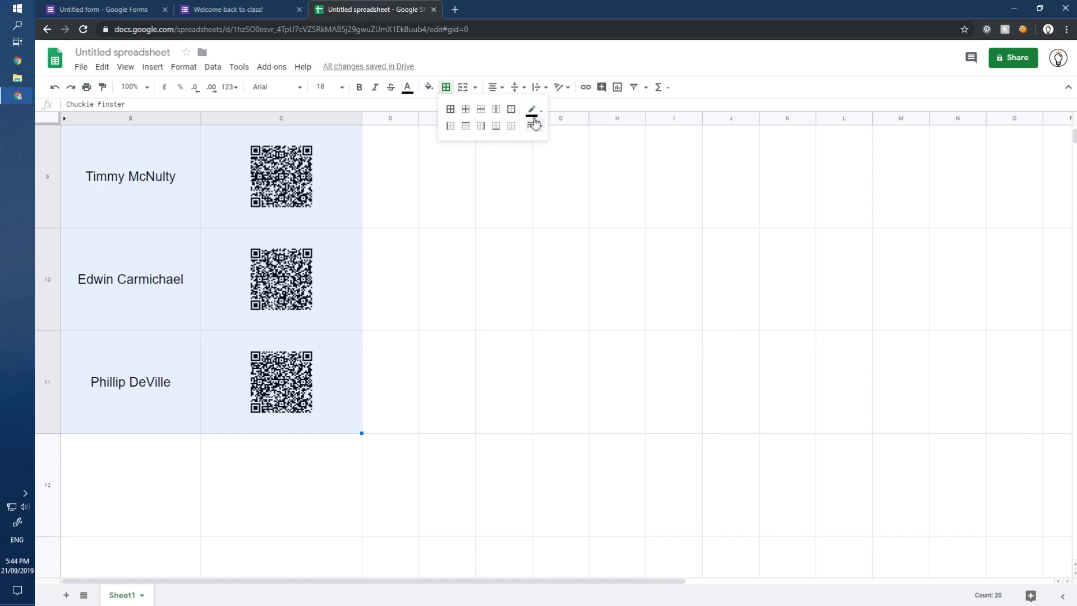
left_click(534, 127)
left_click(546, 145)
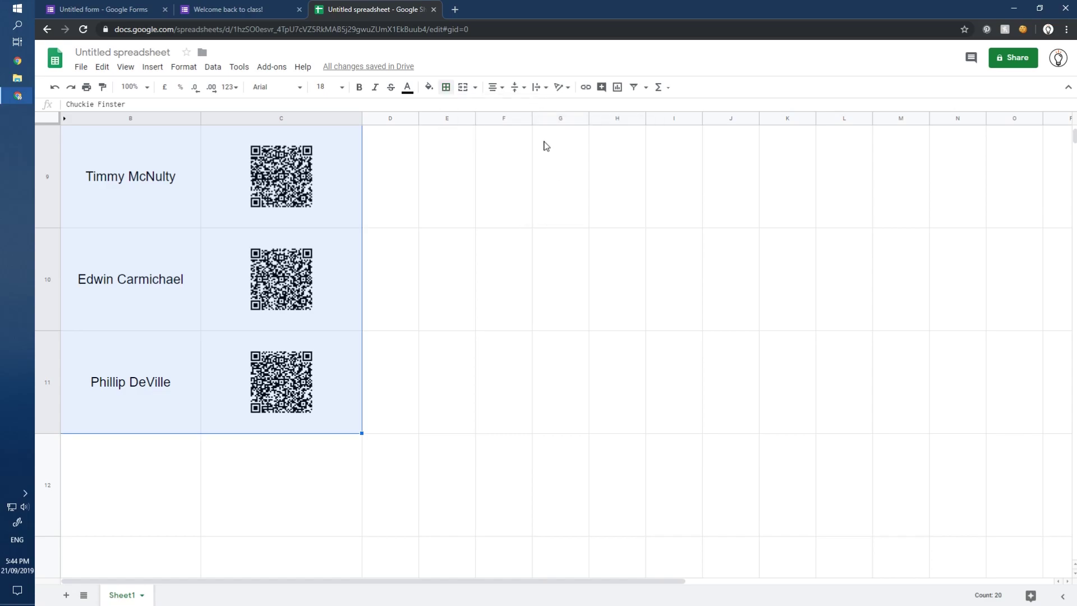
- Apply dark all borders to every name and QR cell
left_click(445, 86)
left_click(533, 114)
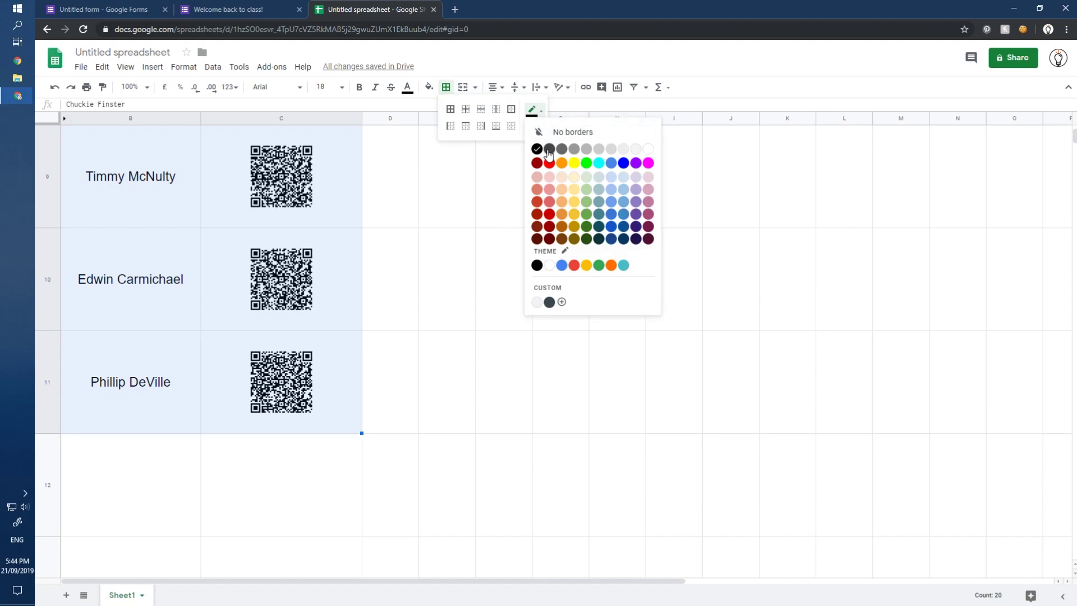
left_click(546, 152)
left_click(457, 114)
scroll(327, 292, "up", 10)
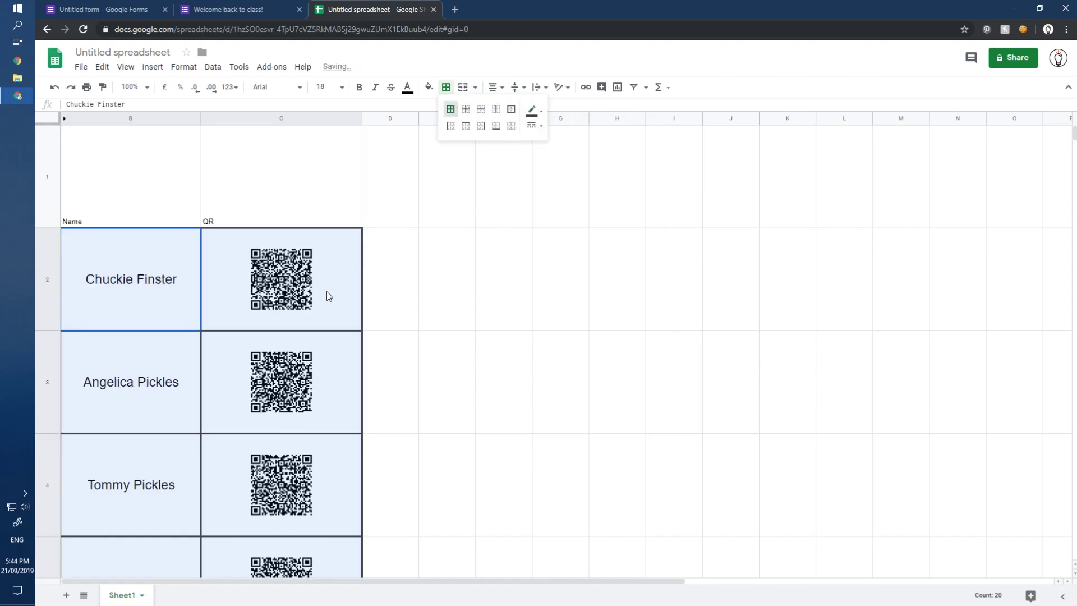
left_click(149, 282)
- Delete the Name and QR headings in B1 and C1
left_click(144, 200)
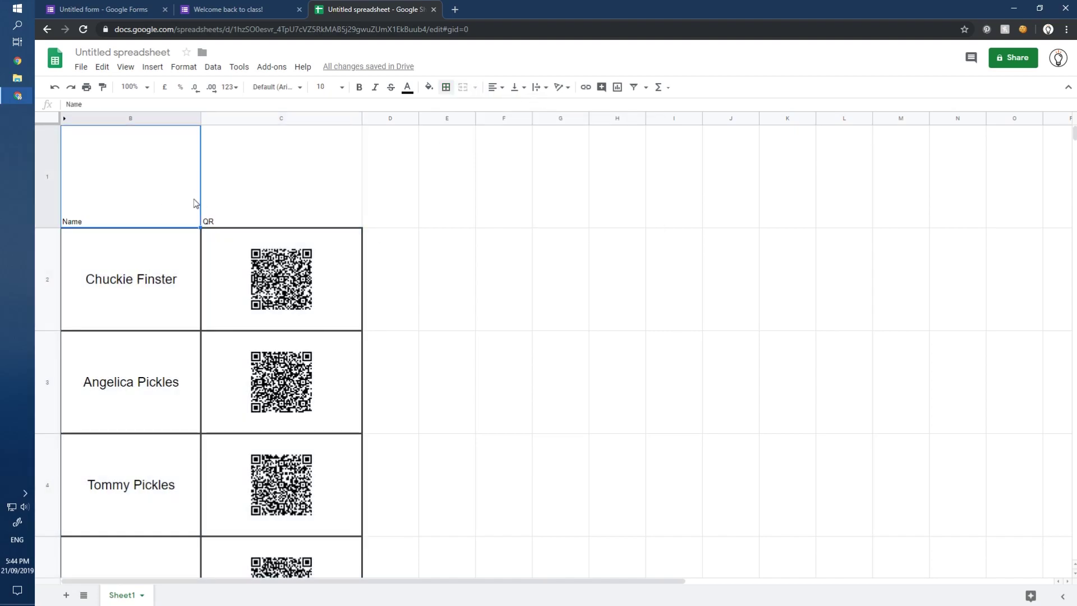
key("Delete")
key("Right")
key("Delete")
left_click(529, 246)
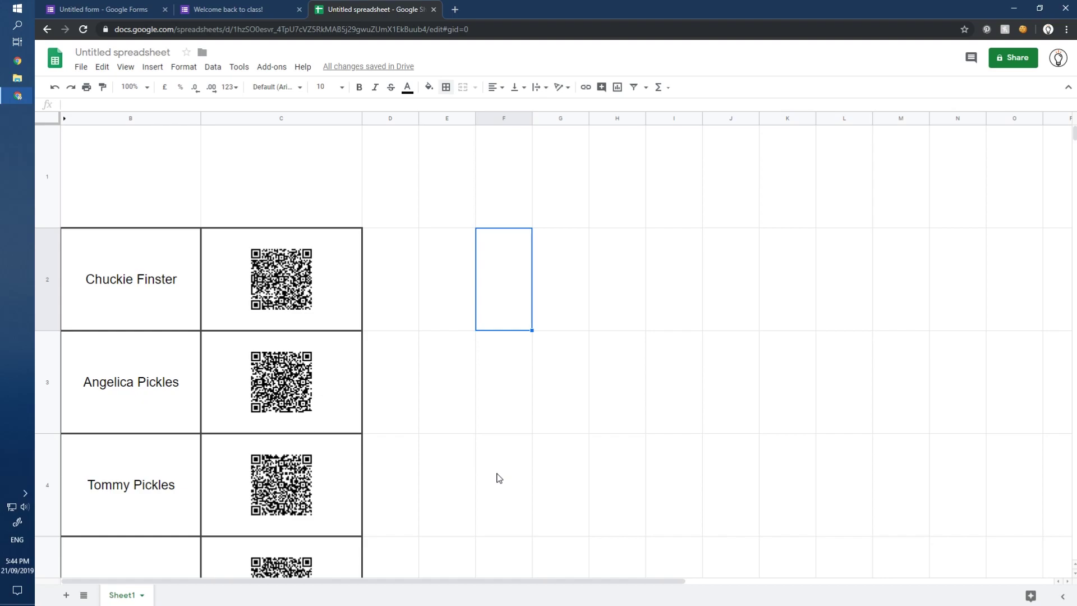
scroll(475, 291, "down", 3)
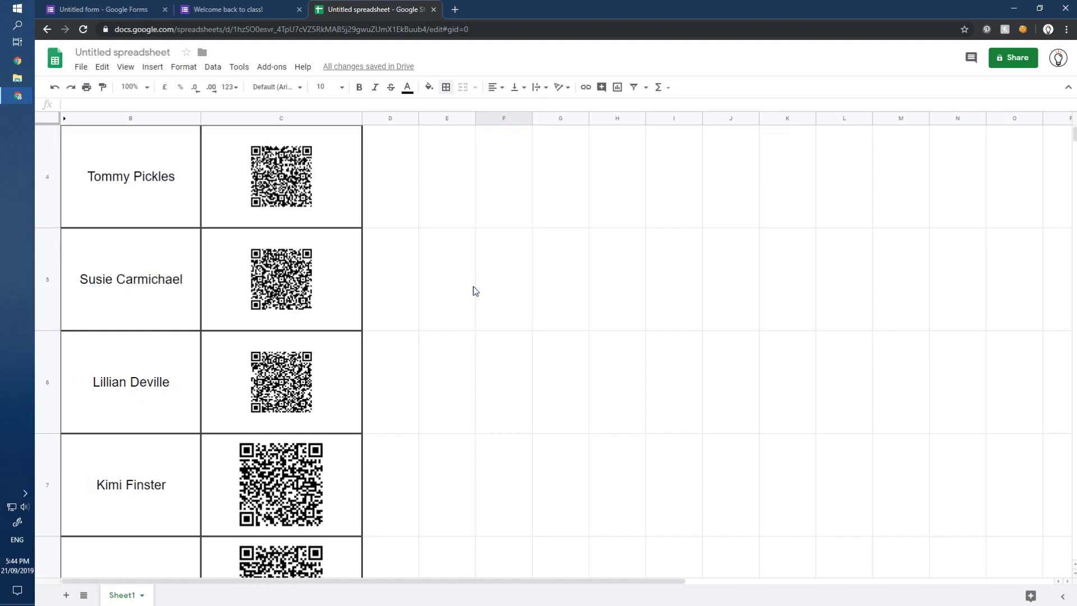
scroll(475, 290, "up", 3)
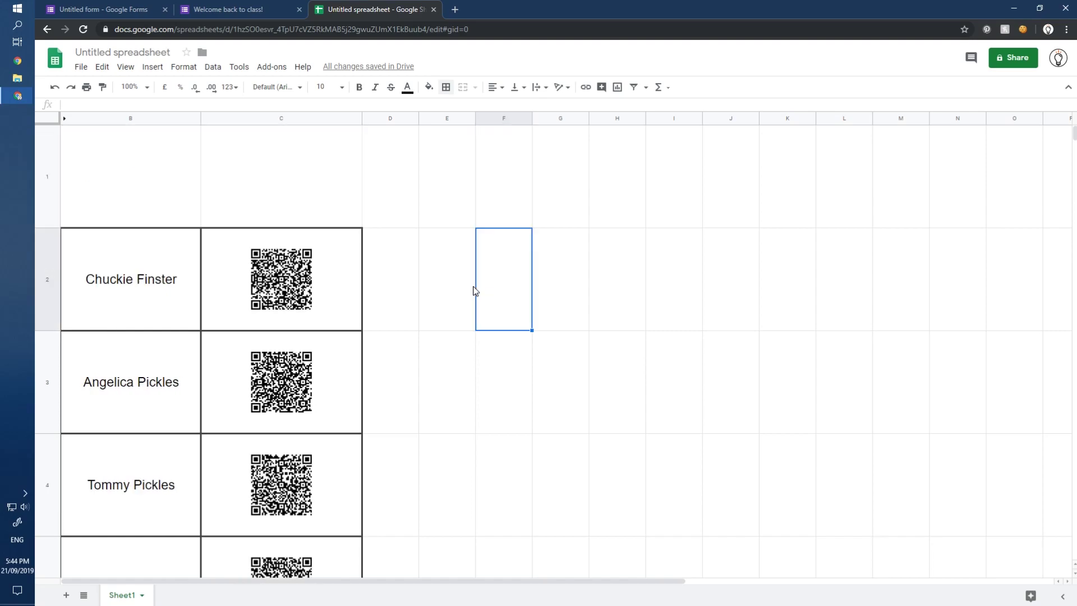
- Cancel the responses spreadsheet dialog and retitle the form 'TheMathLab class period 2'
left_click(150, 8)
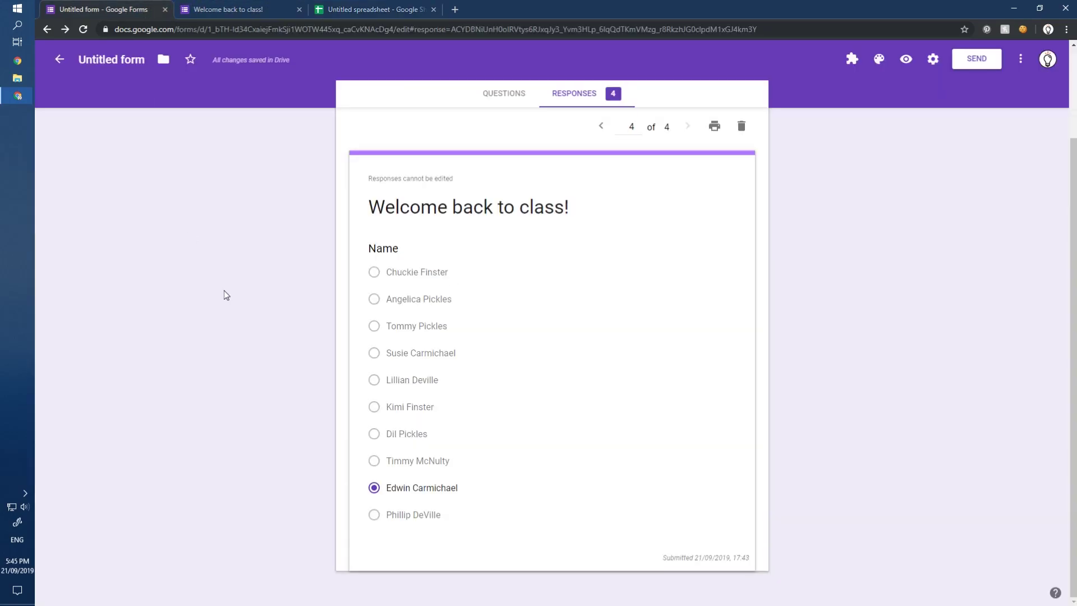
scroll(224, 295, "up", 2)
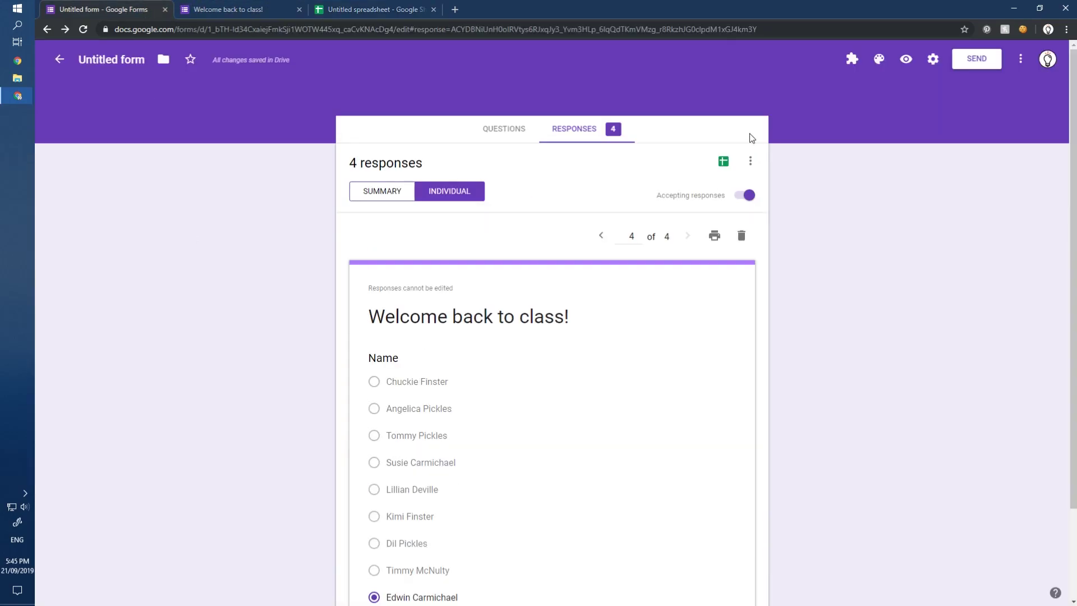
left_click(724, 164)
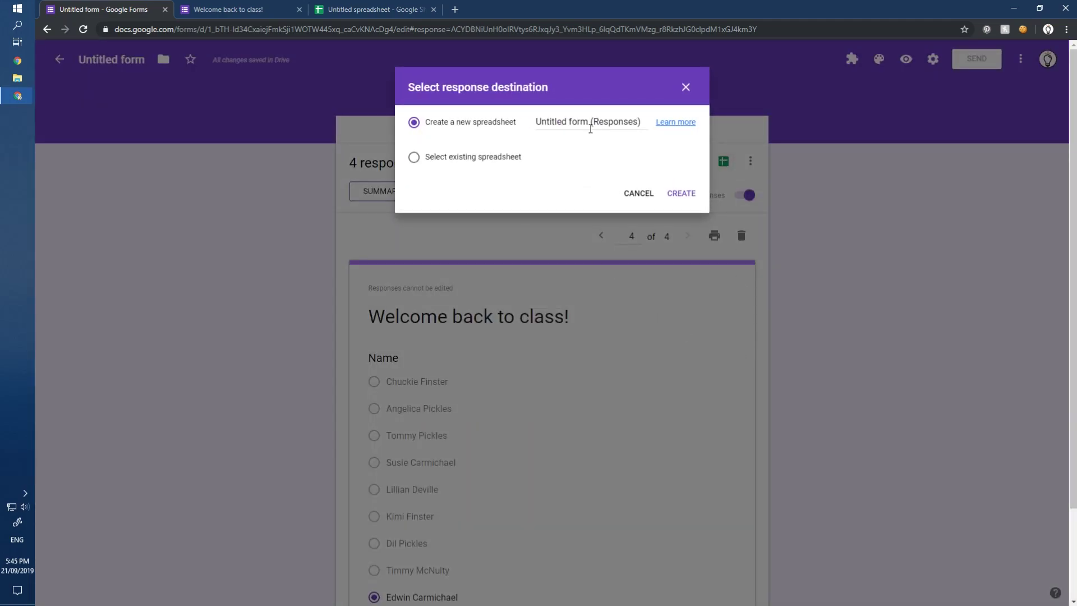
left_click(639, 193)
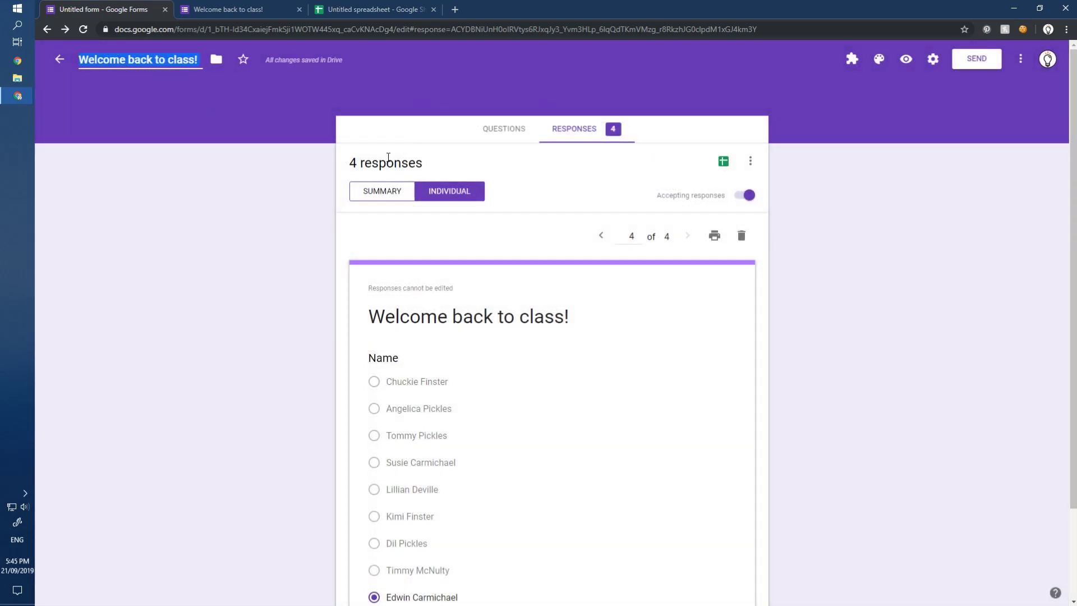
type("The")
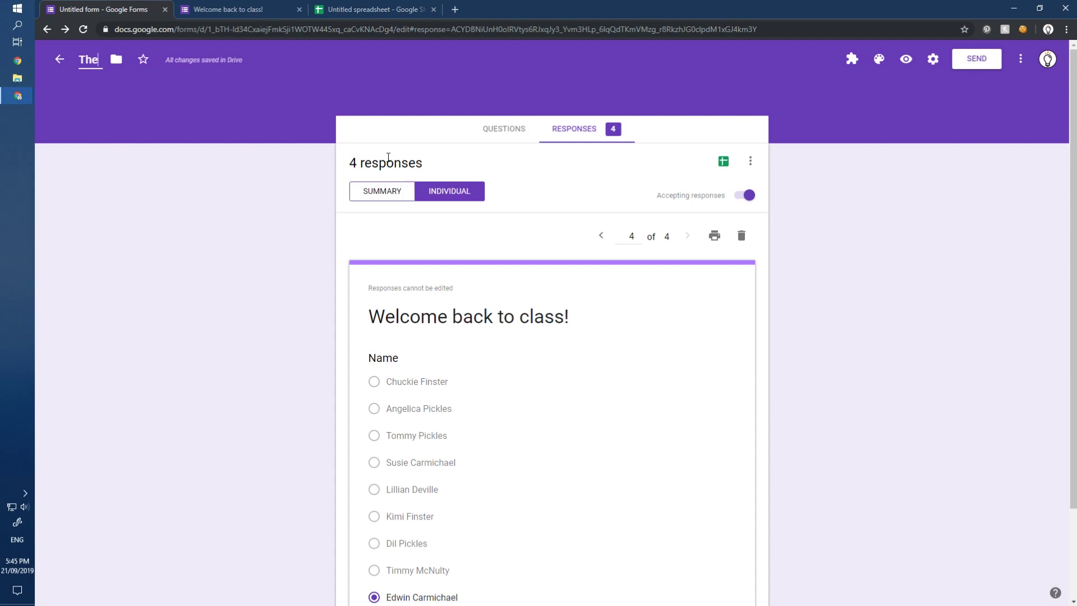
type("MathLab class")
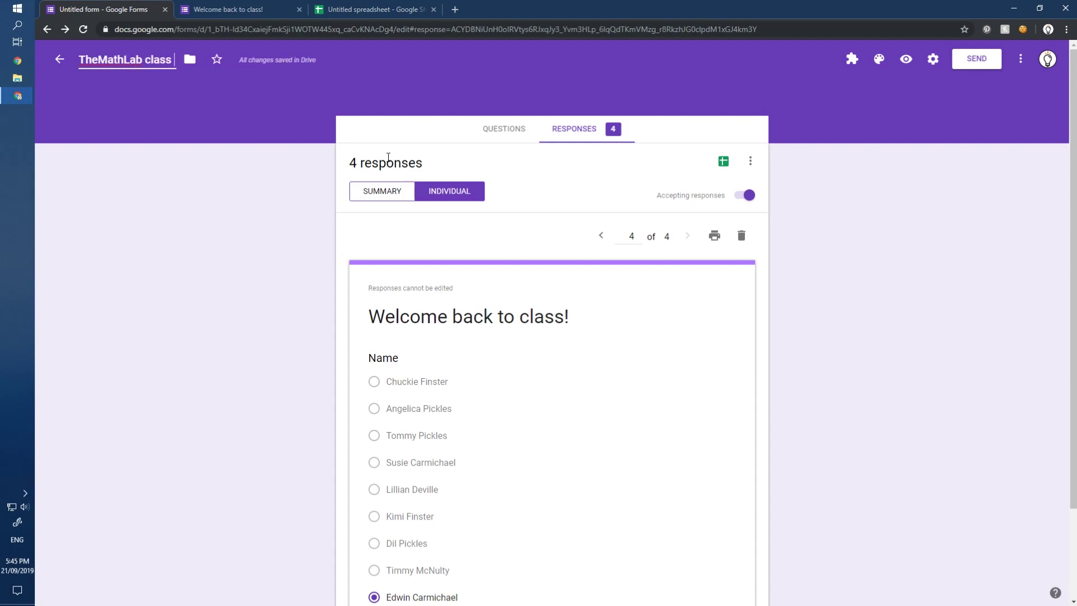
type(" period")
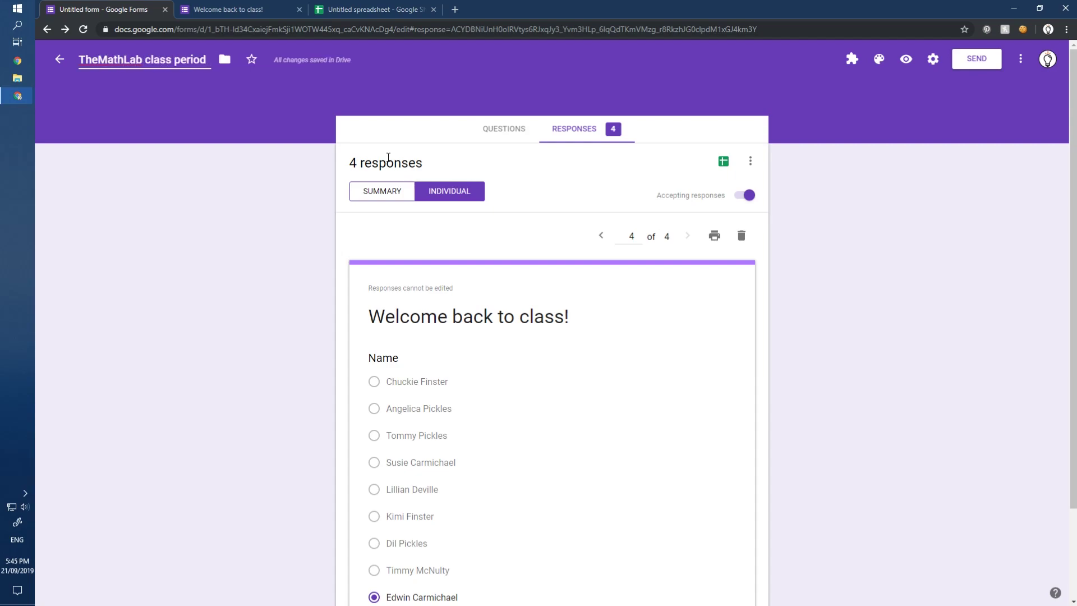
type(" 2")
- Create folder 'Attendance form' in Google stuff Help and move the form into it
left_click(178, 277)
left_click(234, 59)
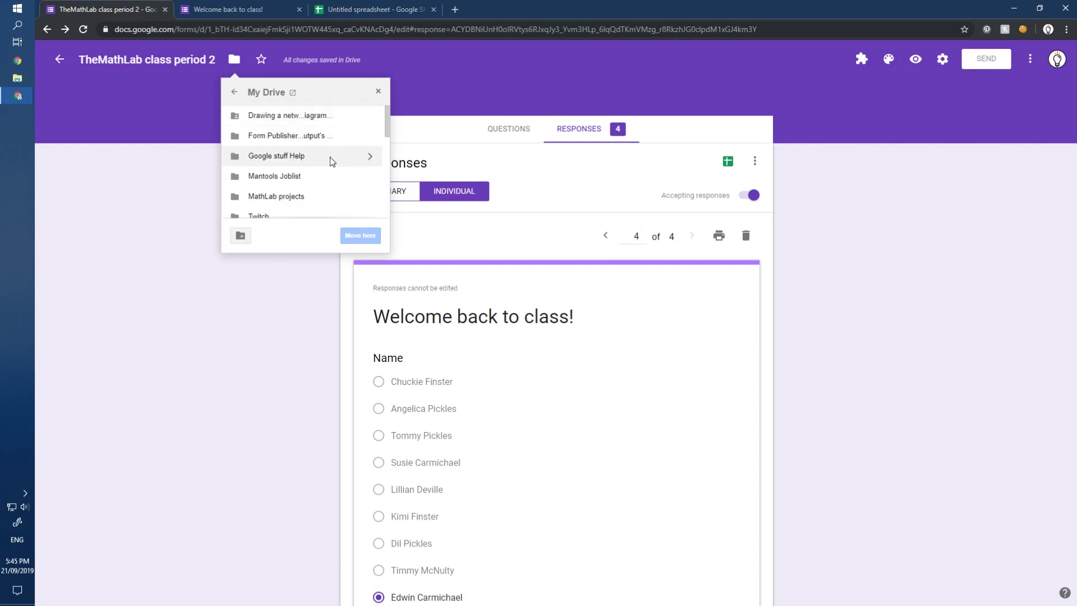
left_click(371, 160)
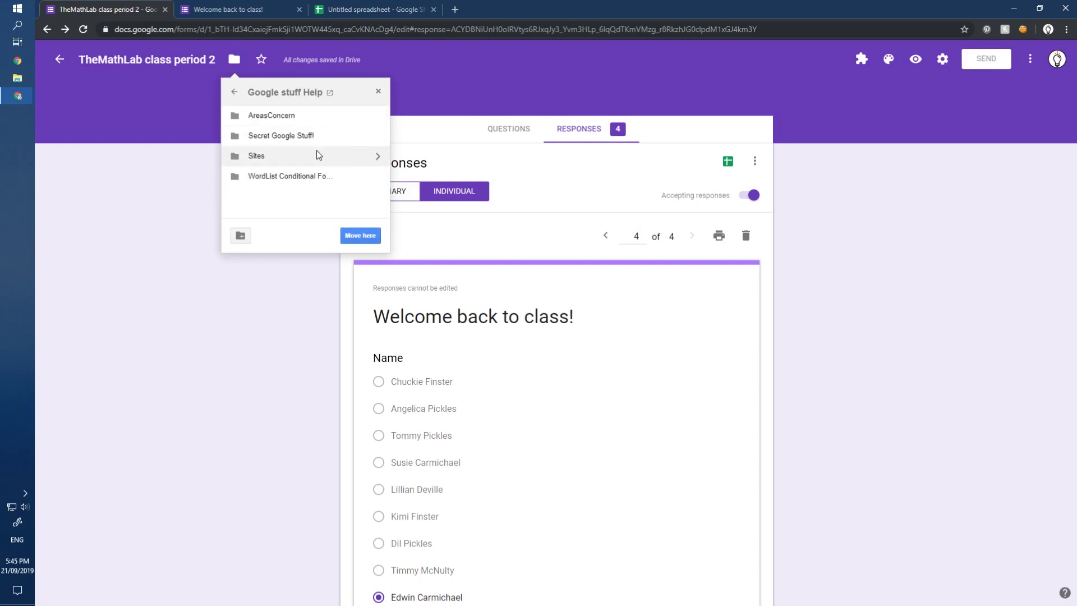
left_click(240, 235)
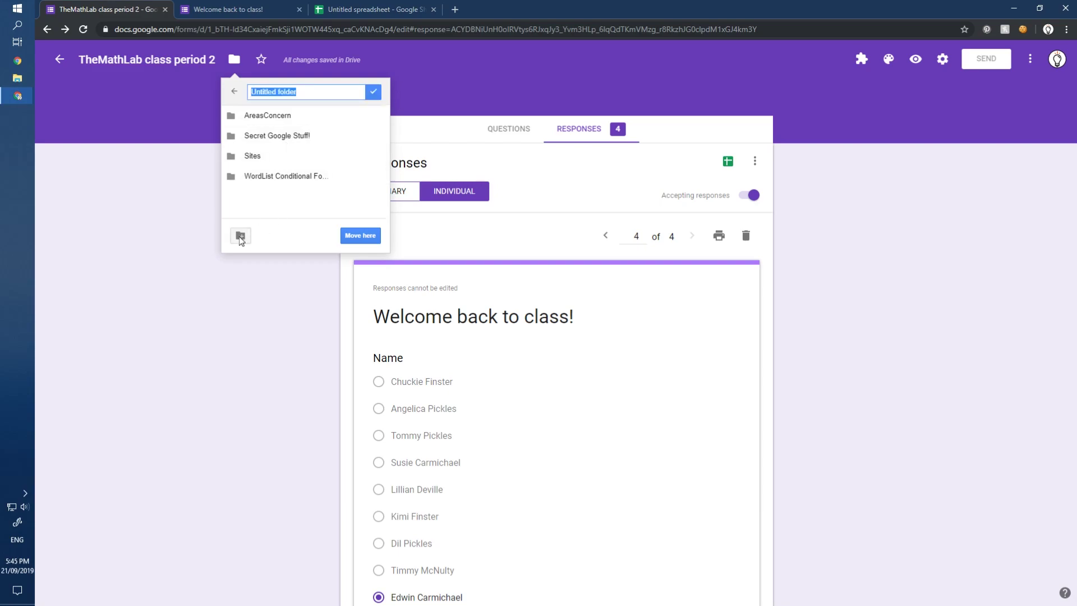
type("Attendance form")
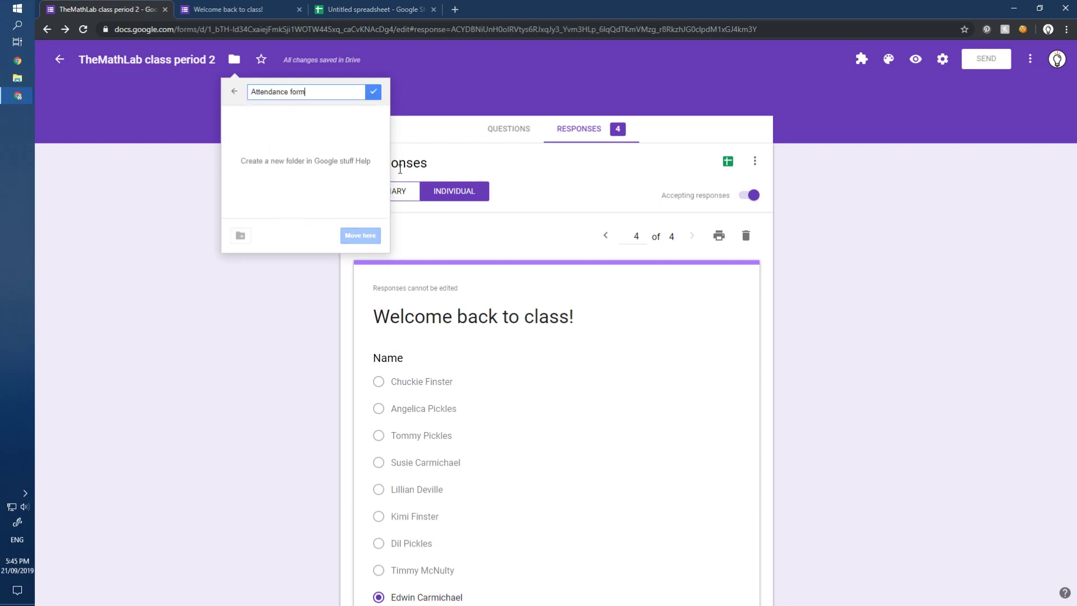
key("Return")
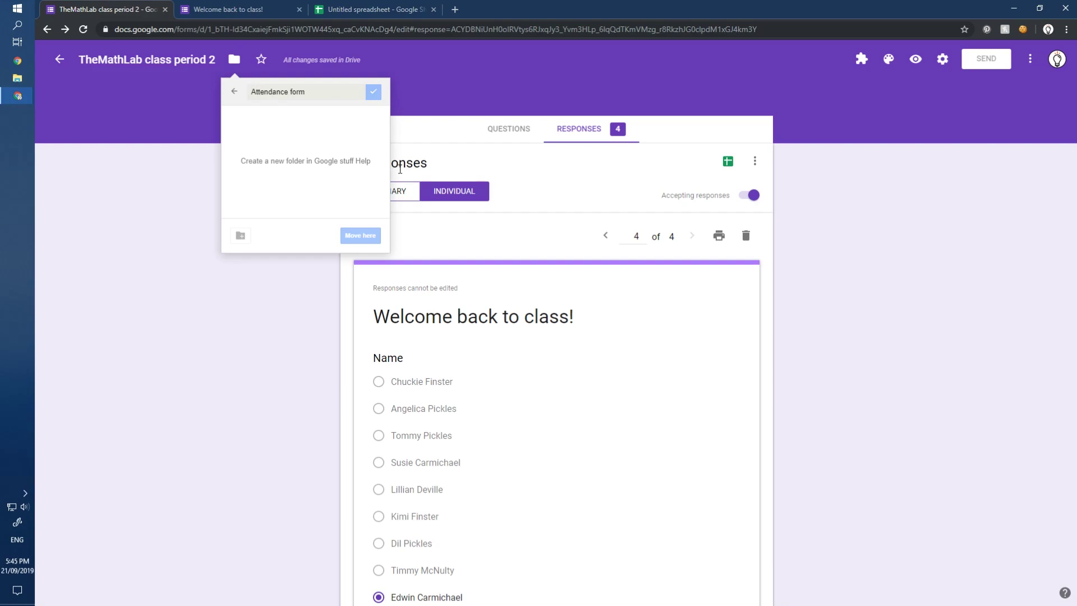
left_click(347, 236)
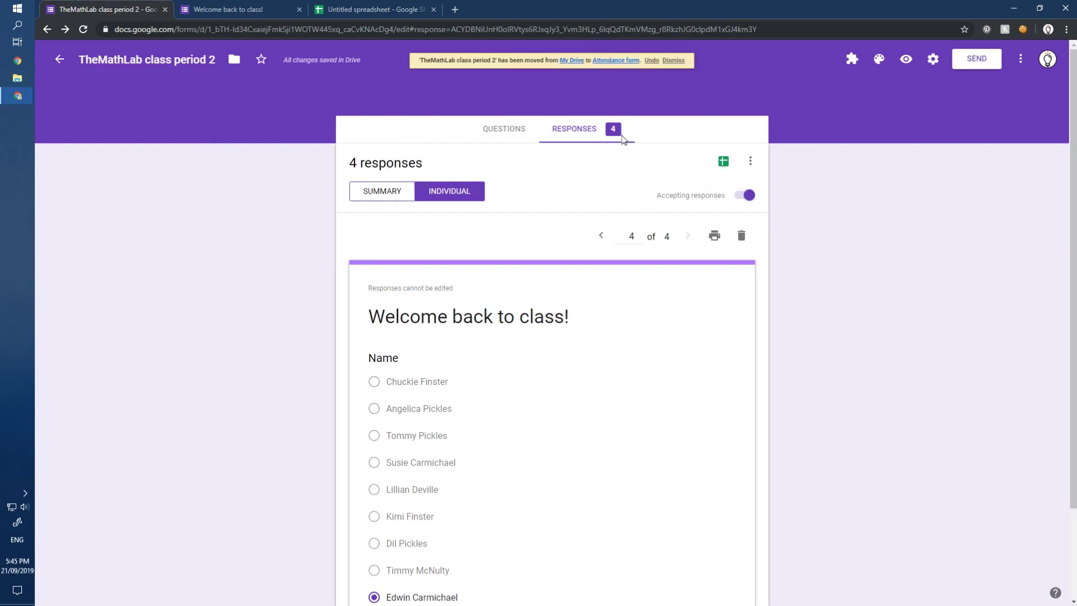
- Create a new linked responses spreadsheet and inspect the first response's timestamp
left_click(724, 161)
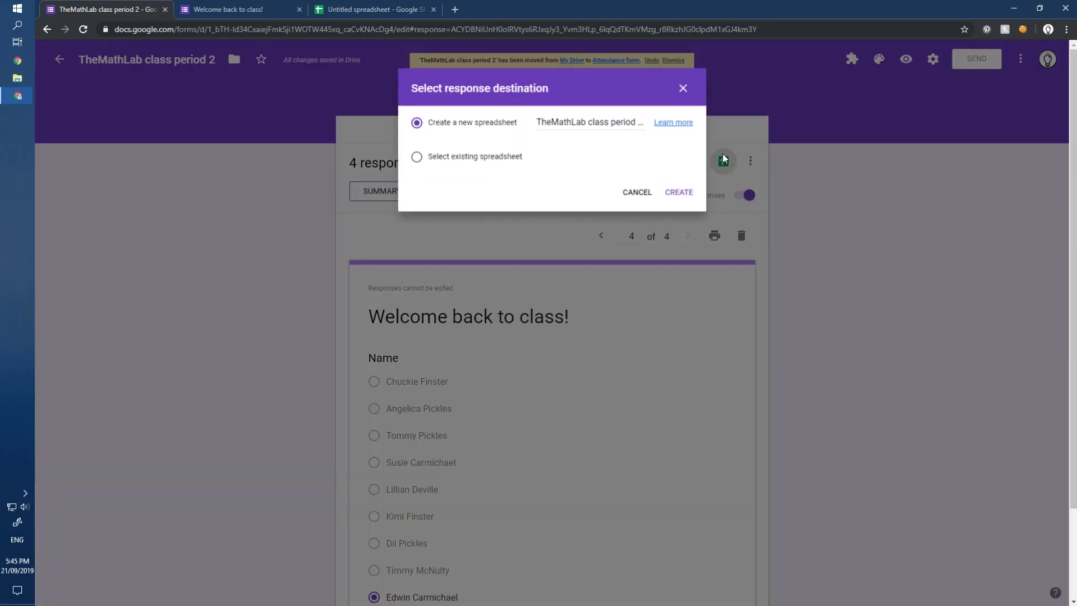
left_click(681, 194)
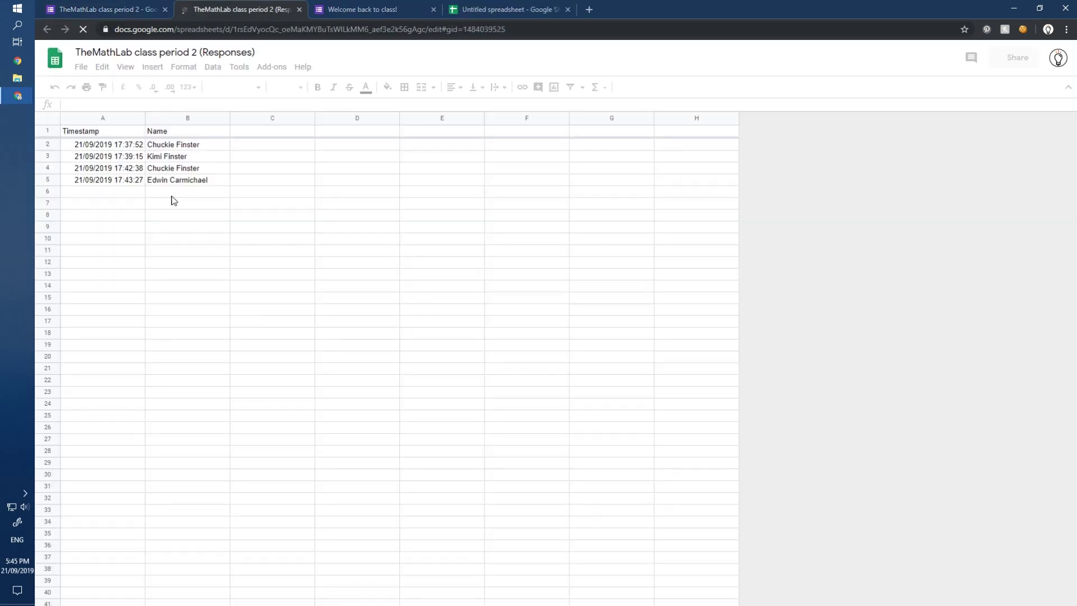
left_click(126, 146)
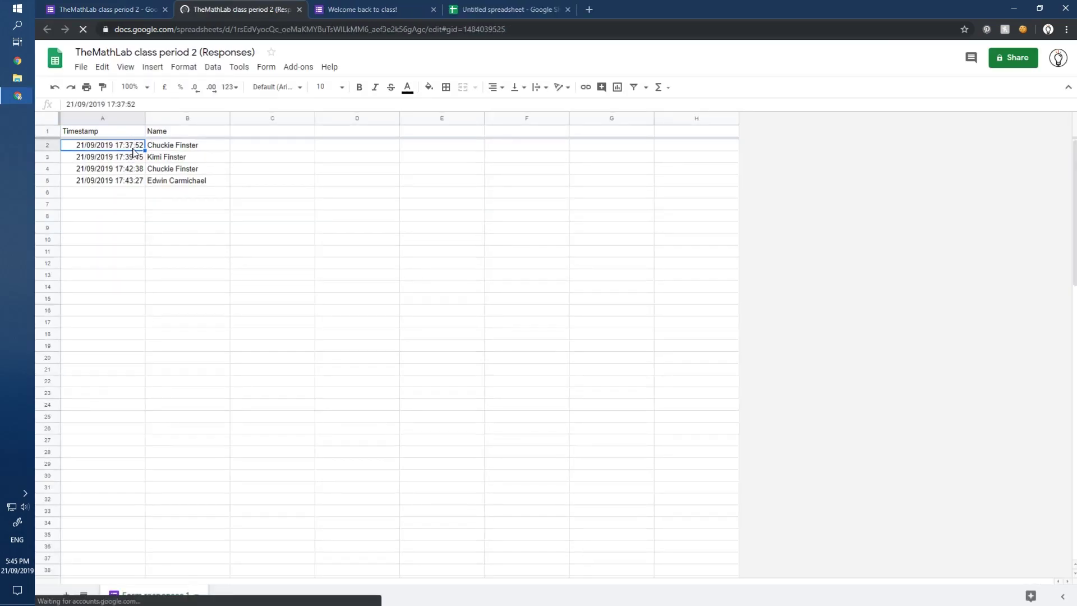